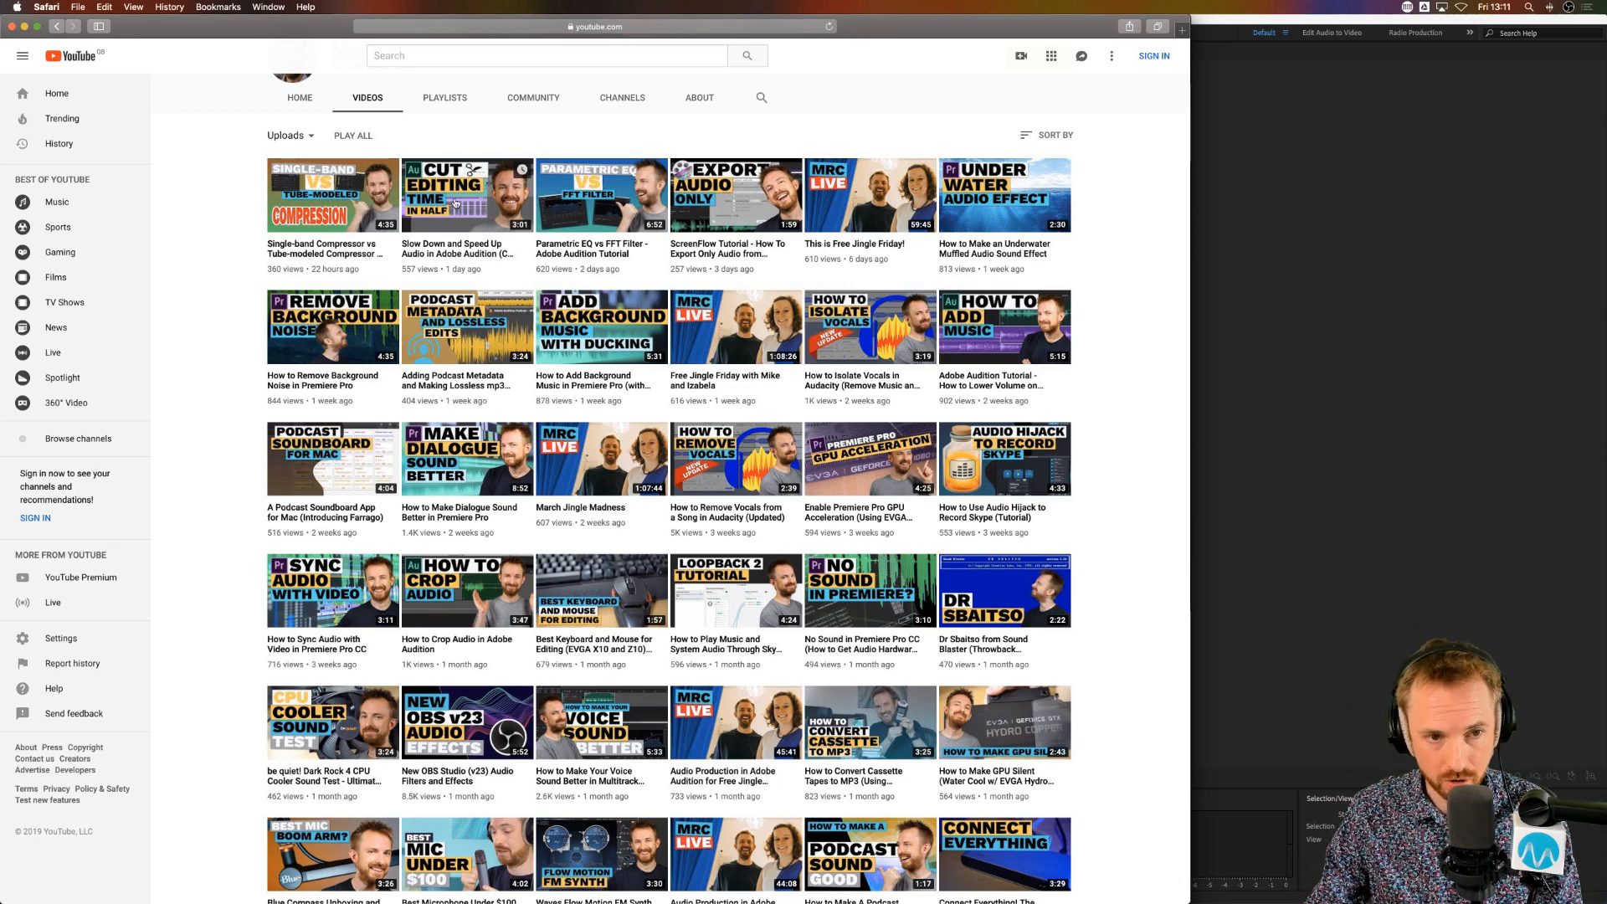
Step: Switch to Adobe Audition and record a voice clip of about 4 seconds in a new mono 44100 Hz audio file
scroll(469, 209, "up", 5)
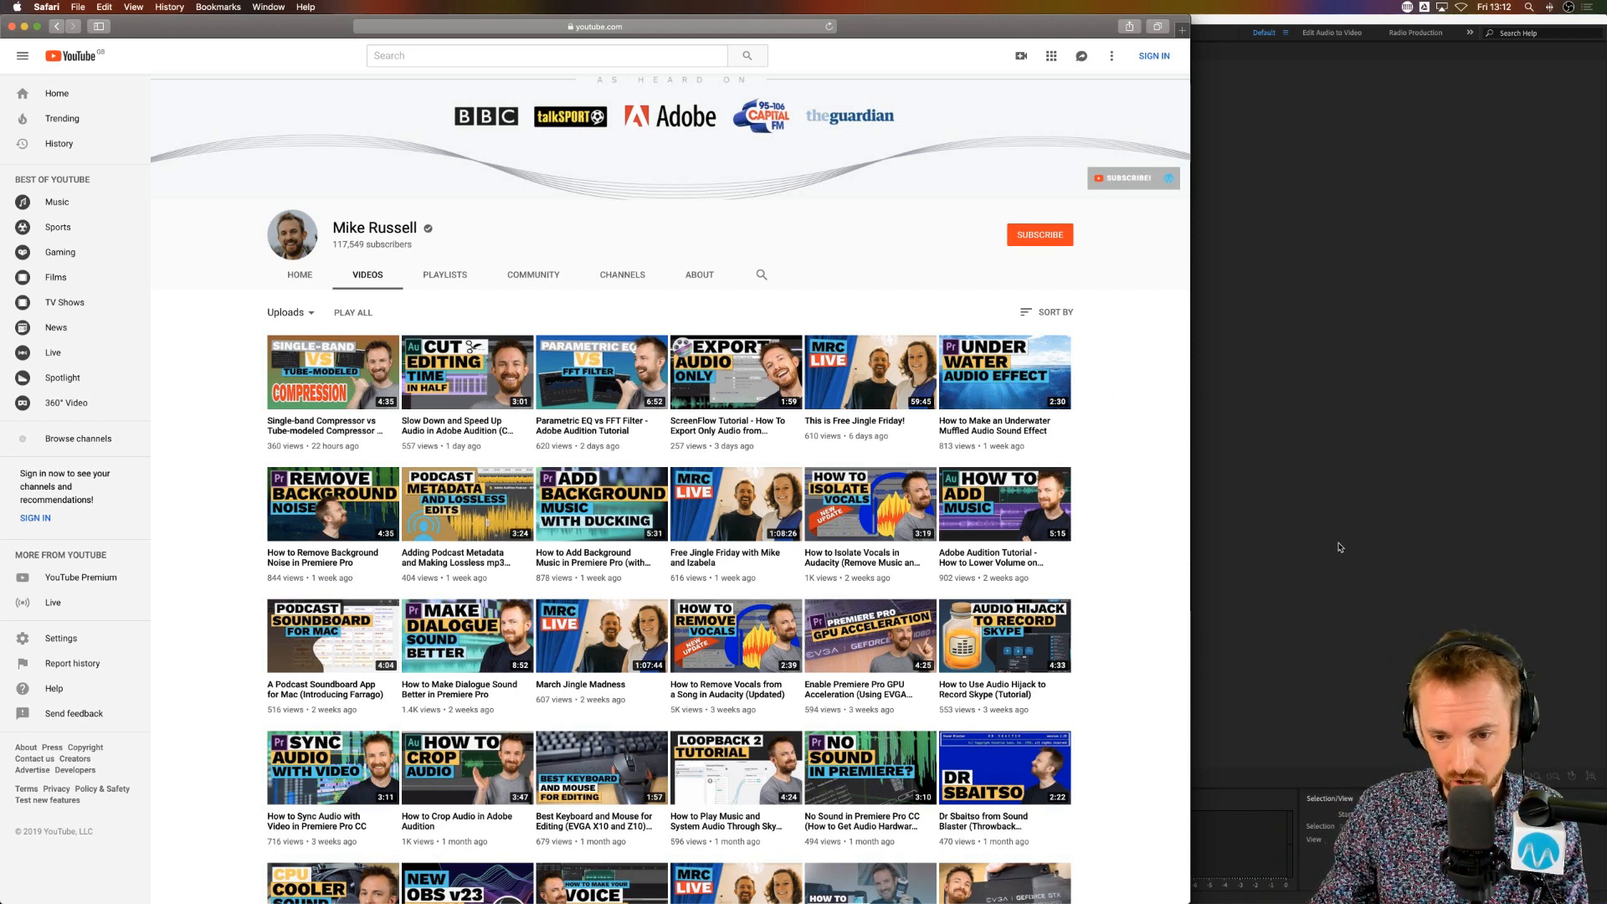
left_click(1273, 478)
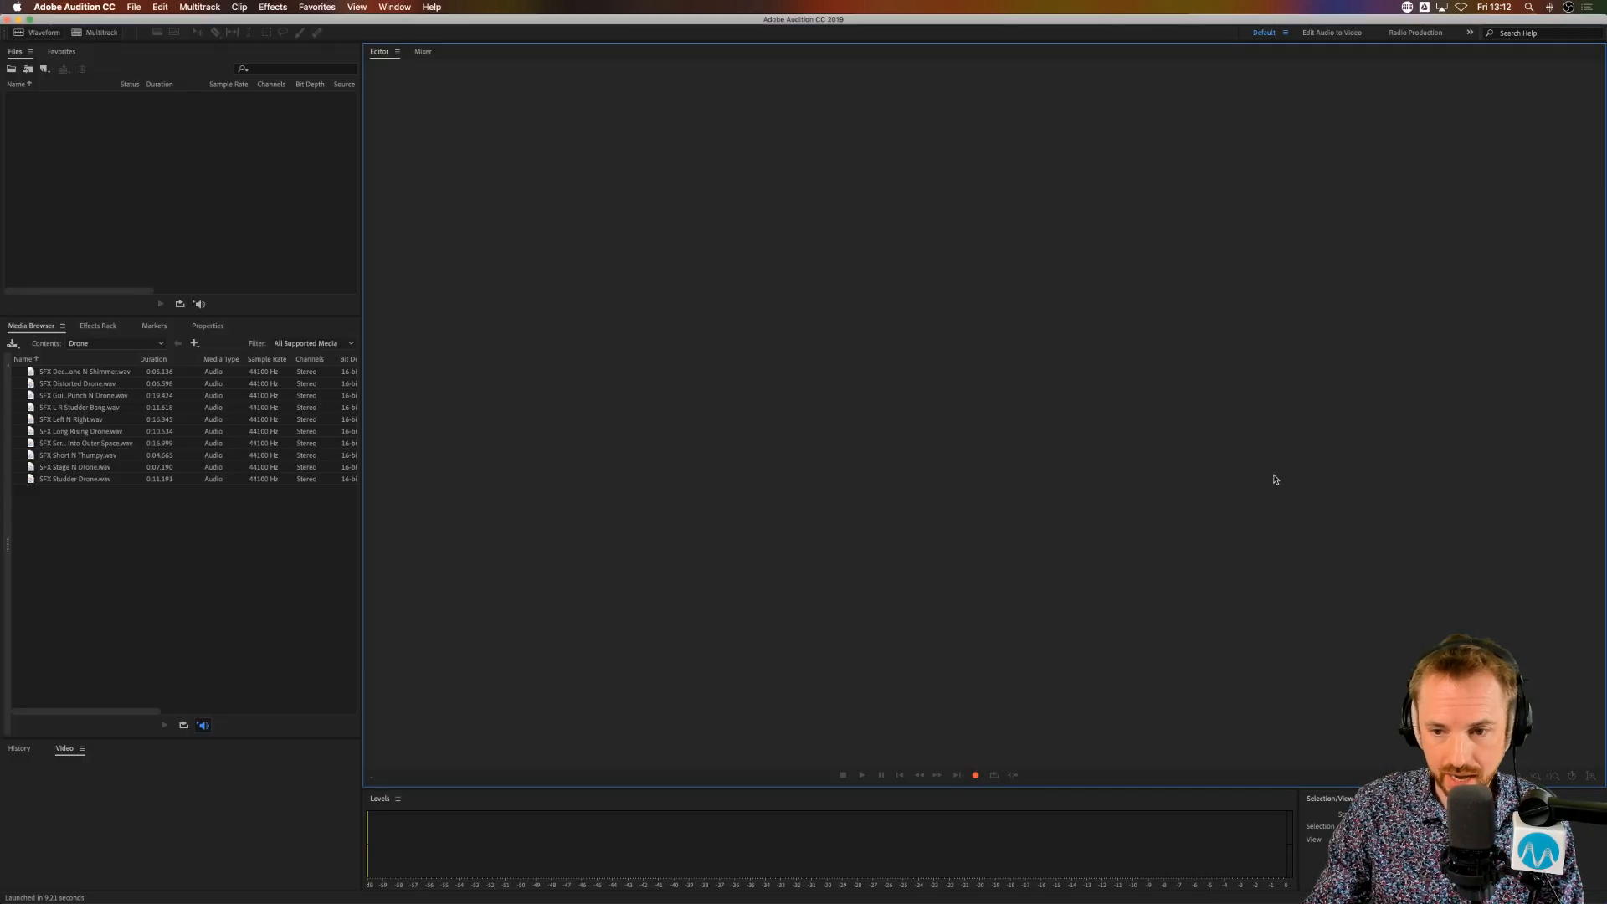
left_click(978, 775)
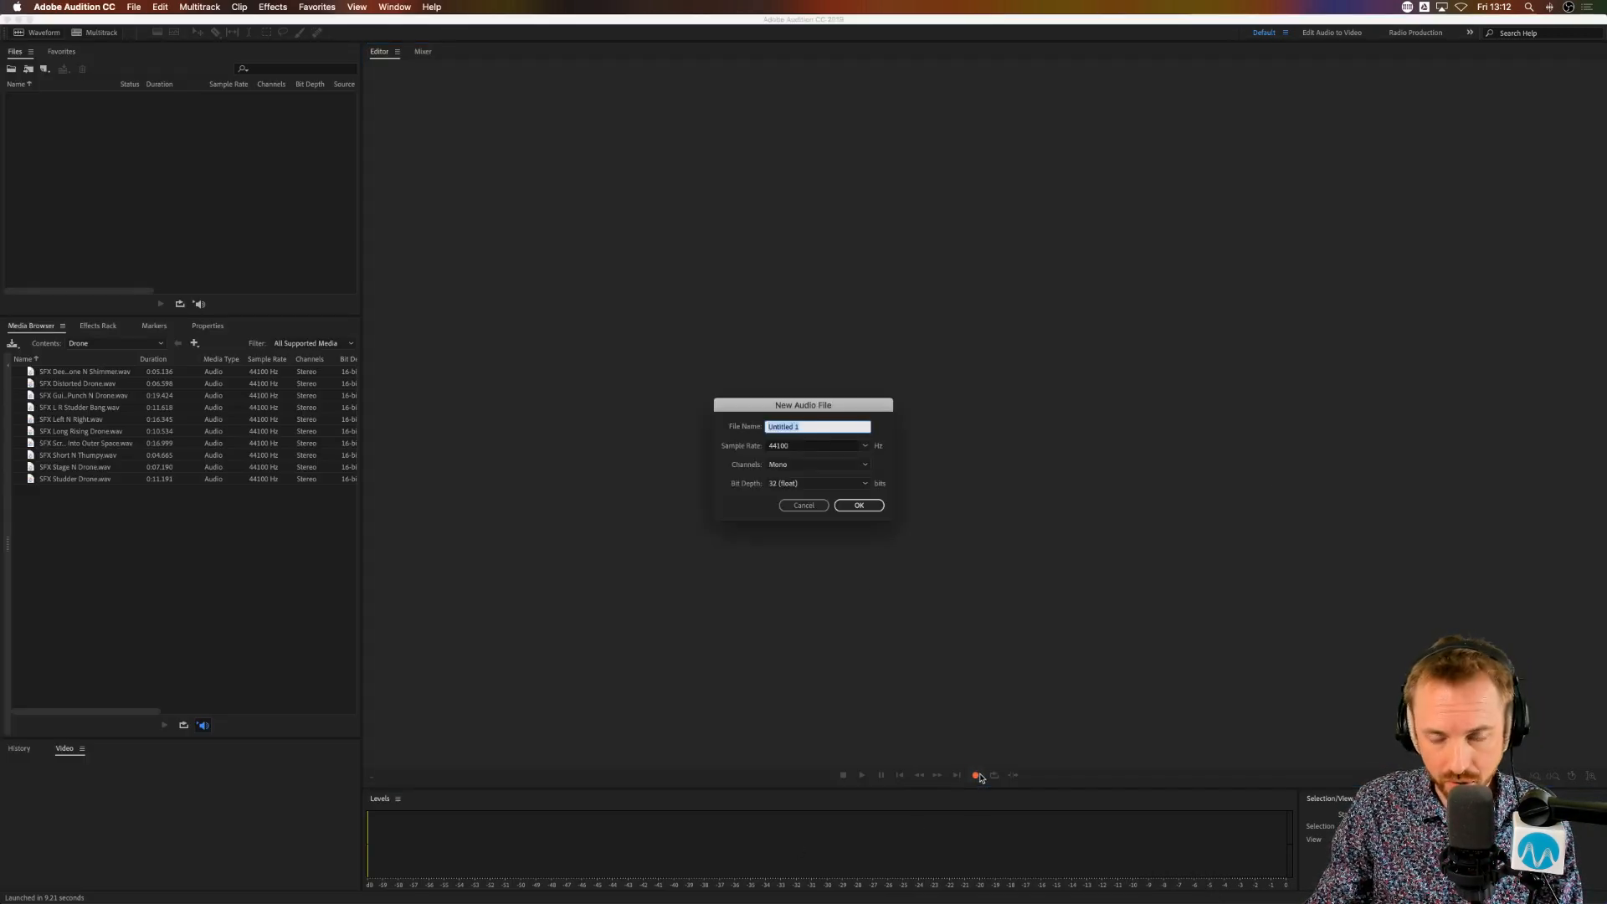
left_click(858, 505)
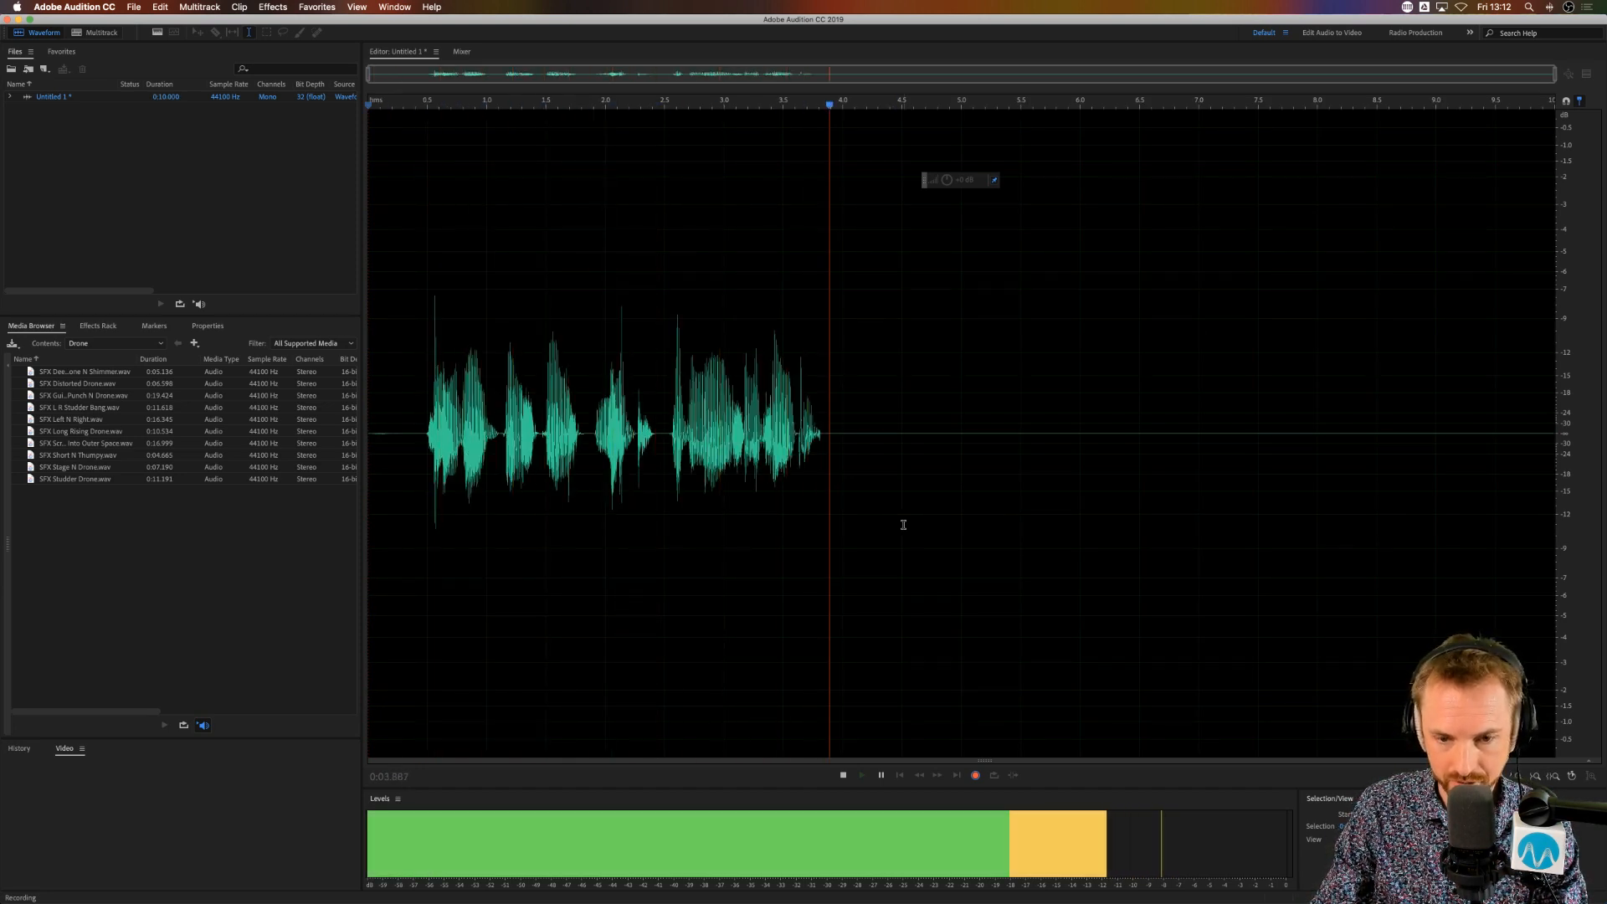
key("space")
left_click(451, 445)
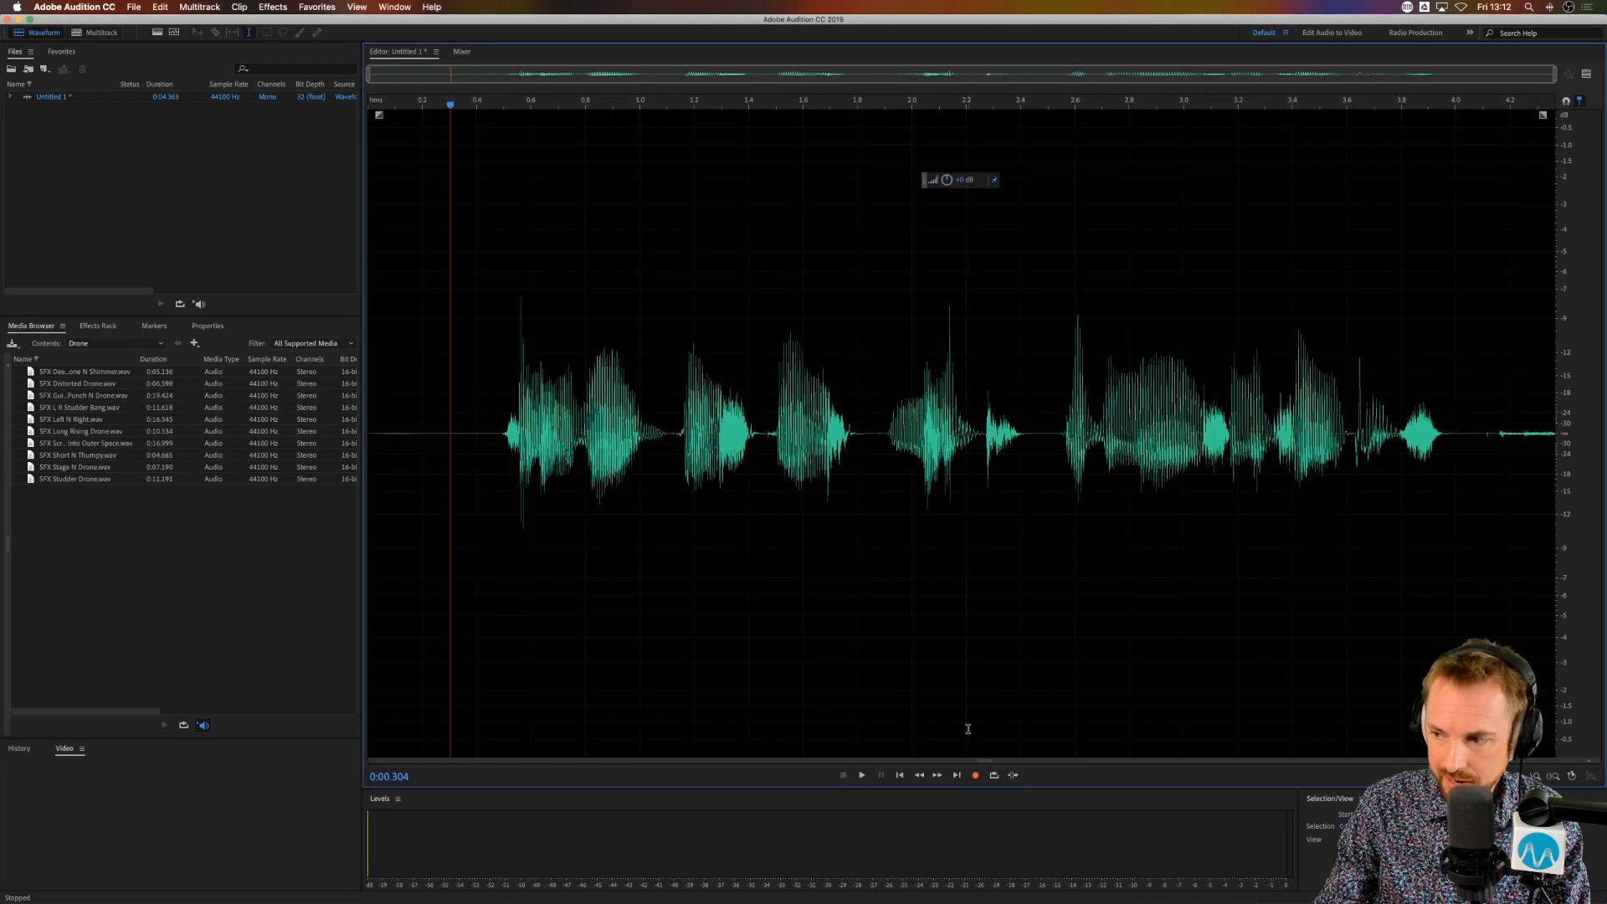
Step: Look at the Parametric Equalizer effect's default settings for the voice recording, then close it without applying
left_click(267, 10)
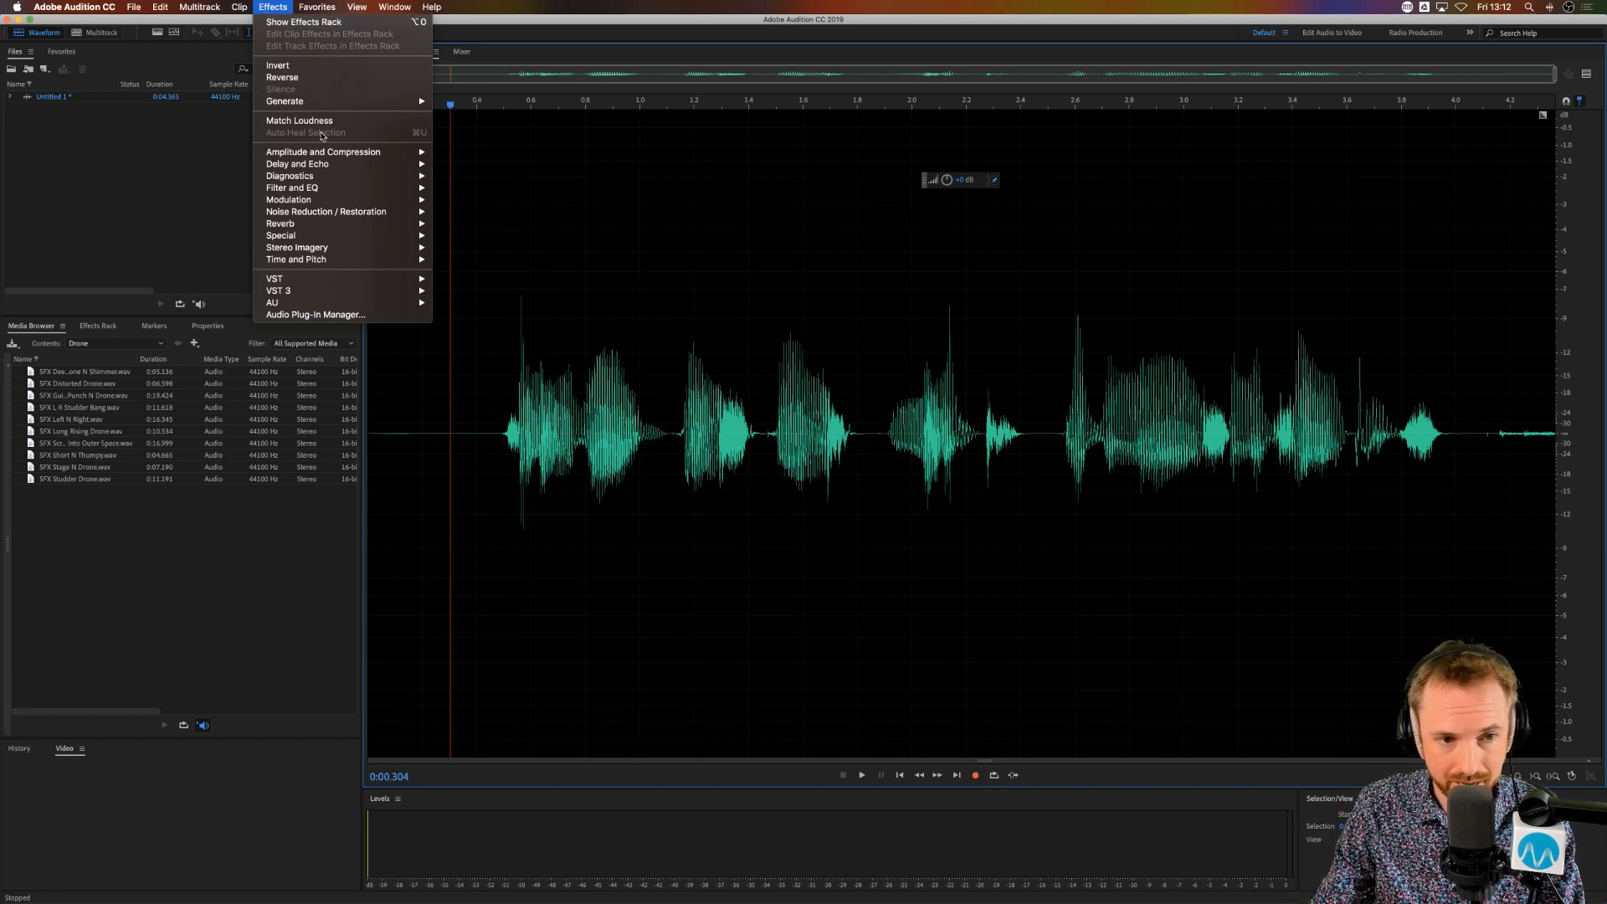
mouse_move(332, 155)
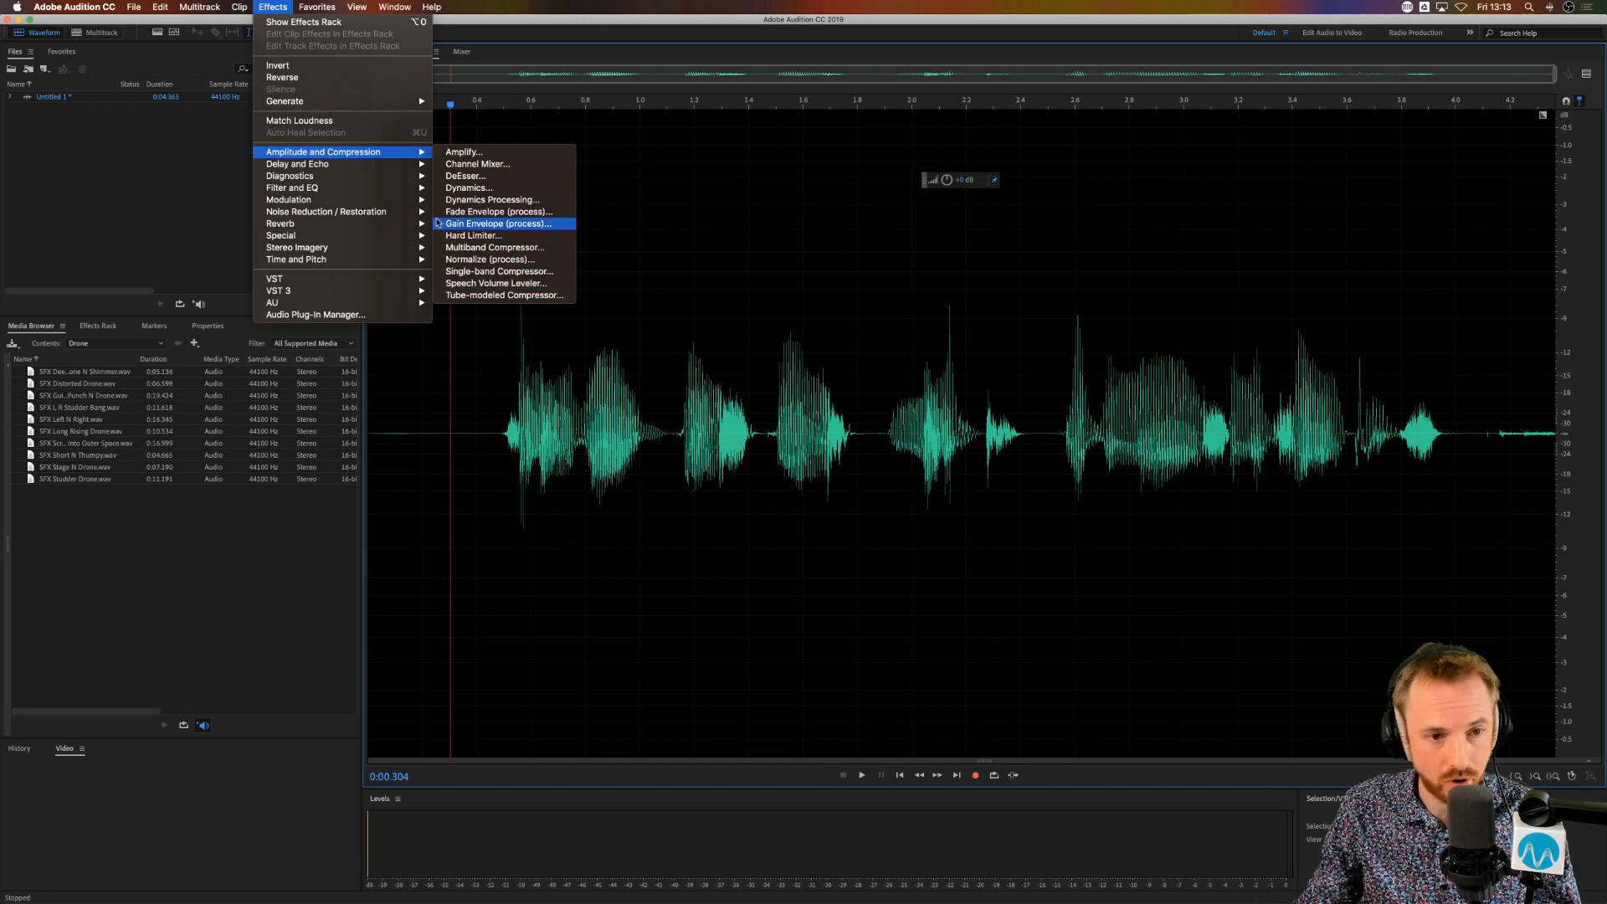
mouse_move(374, 191)
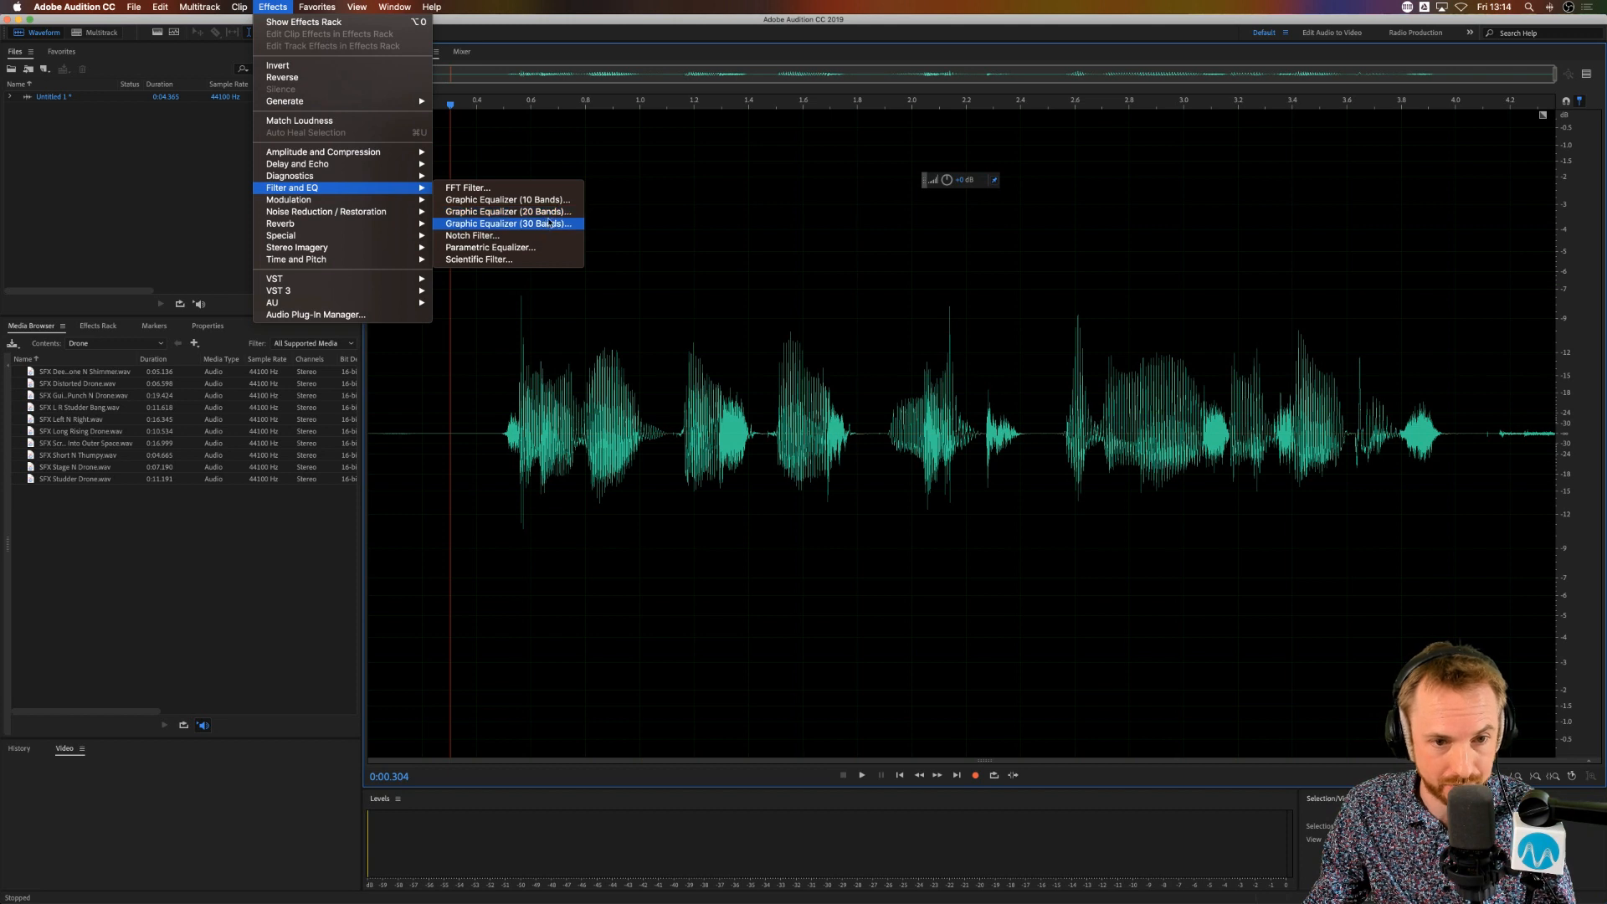
left_click(538, 247)
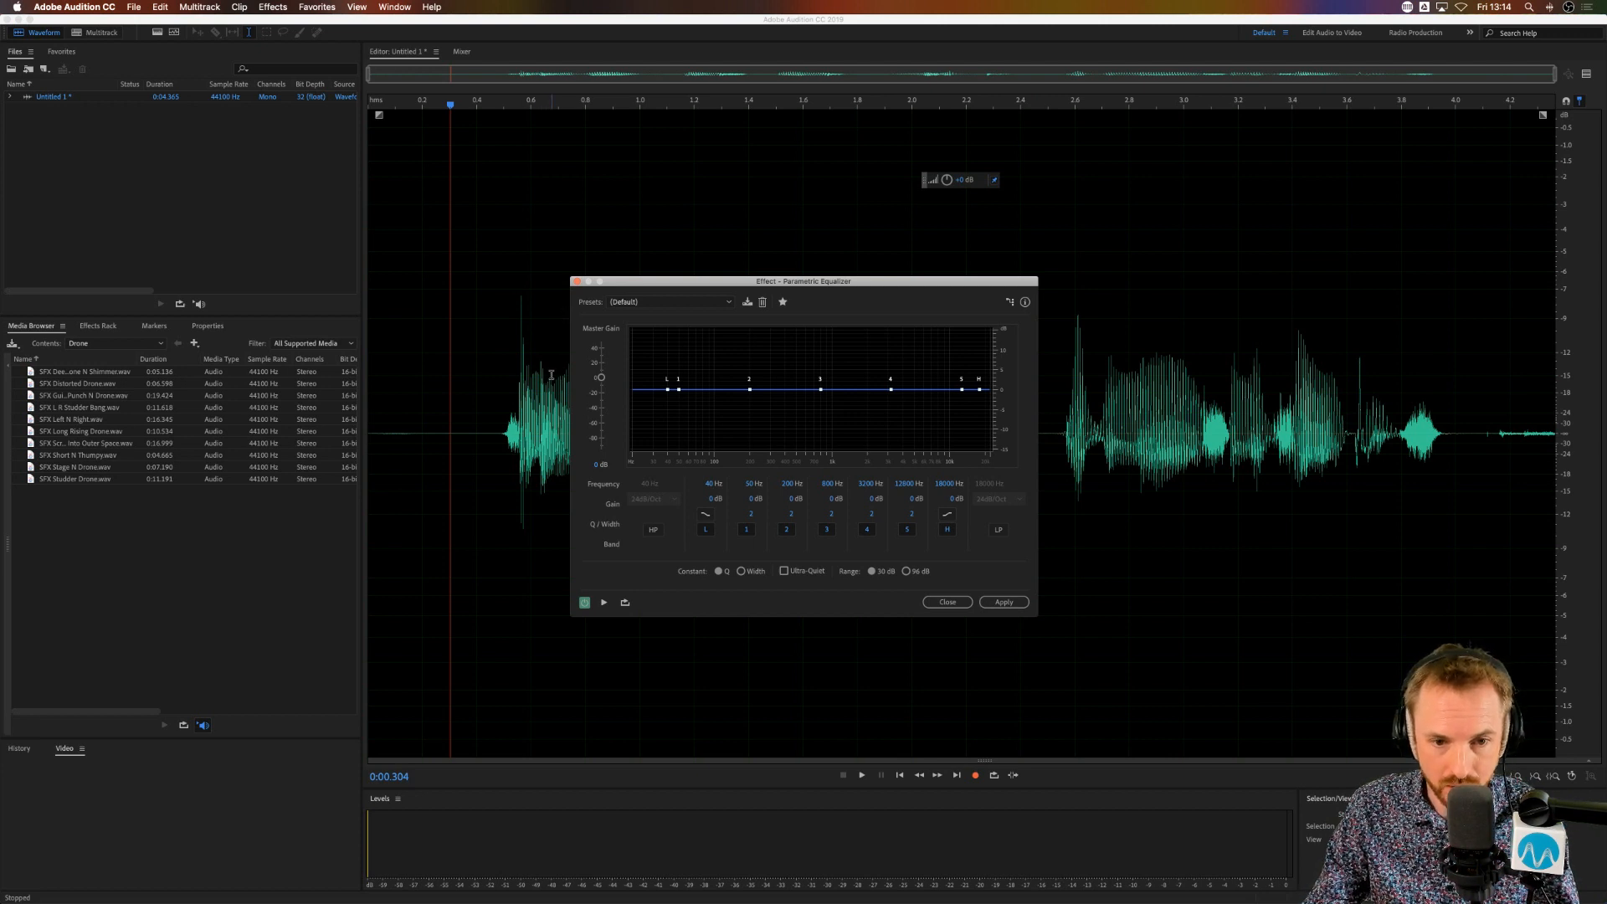
left_click(577, 281)
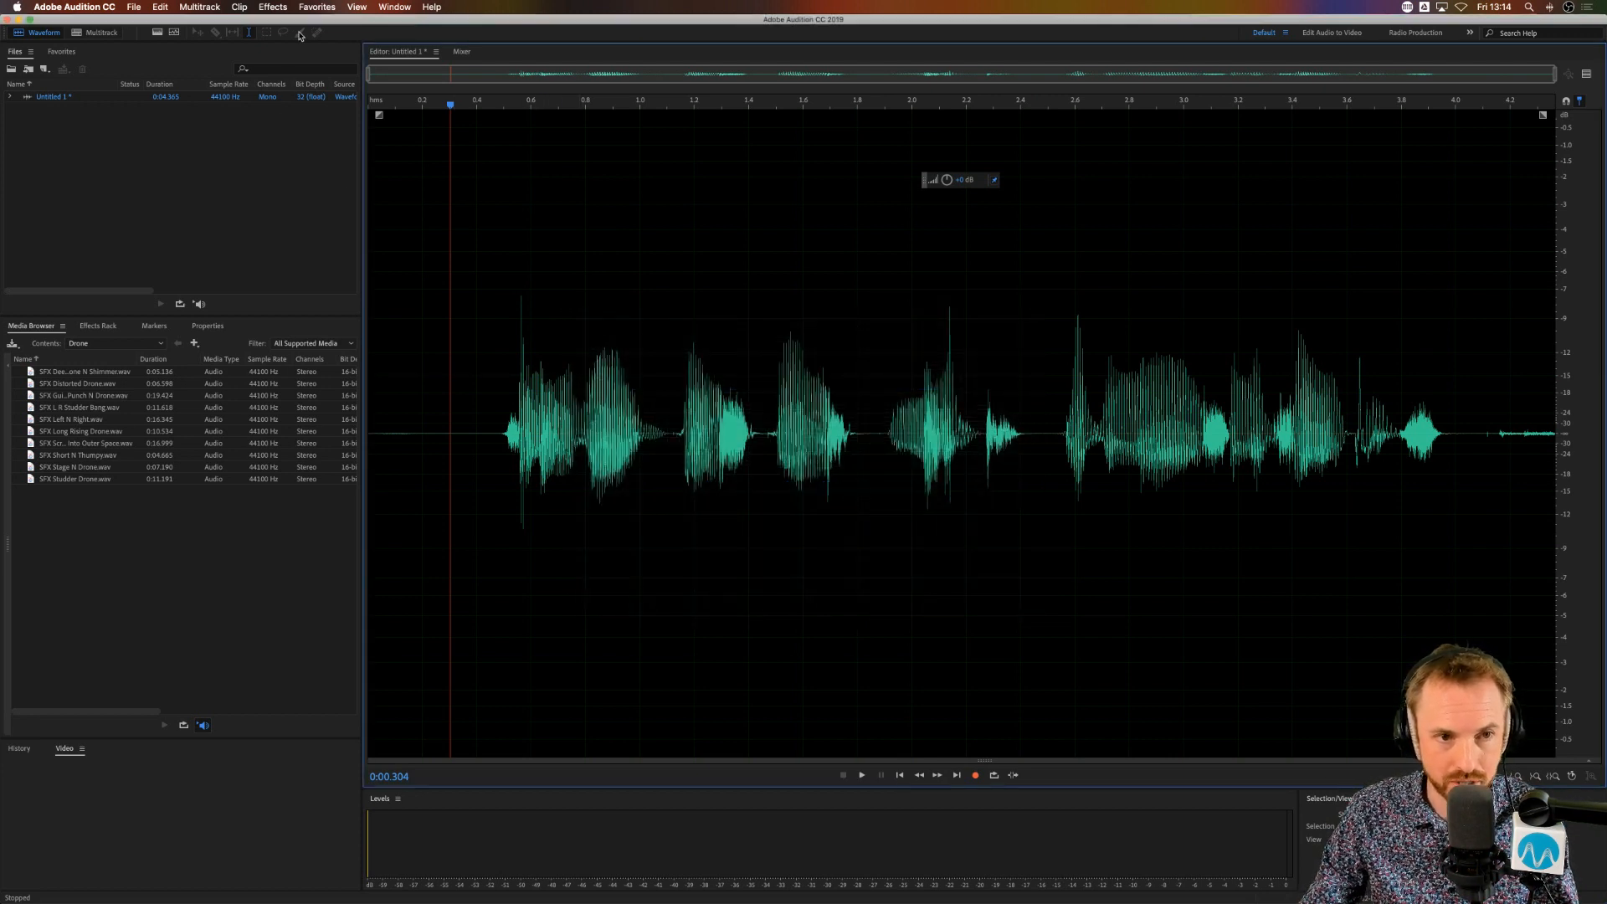
Step: Try boosting the 5.6k, 8k, 11.3k and 16k bands in the 20-band Graphic Equalizer, closing it without applying
left_click(276, 8)
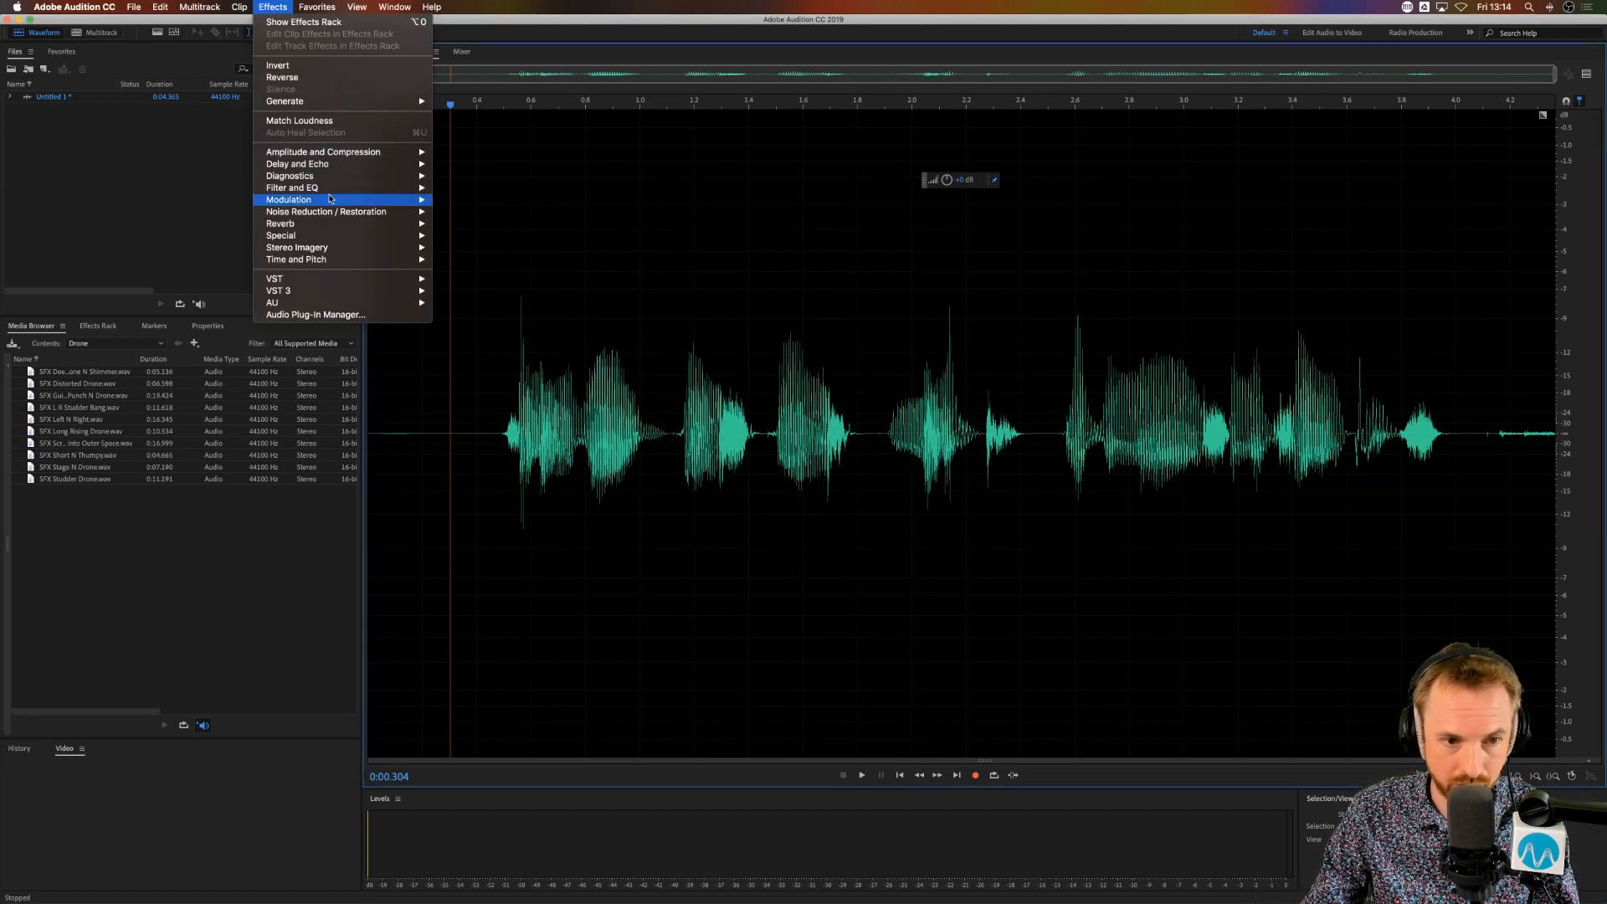
mouse_move(350, 189)
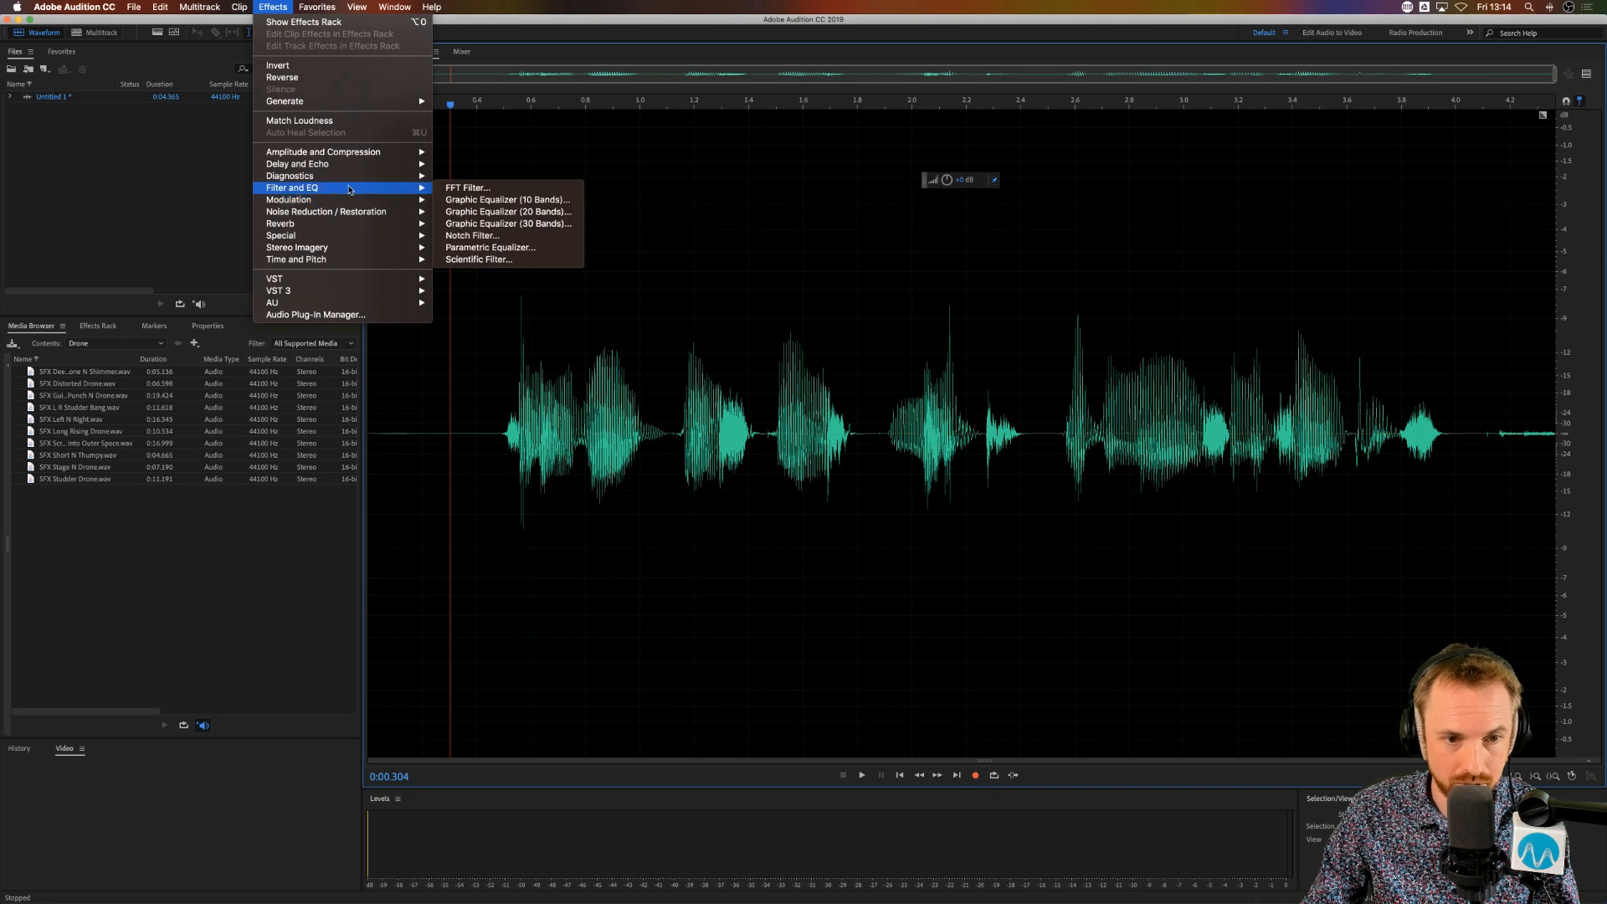
left_click(489, 214)
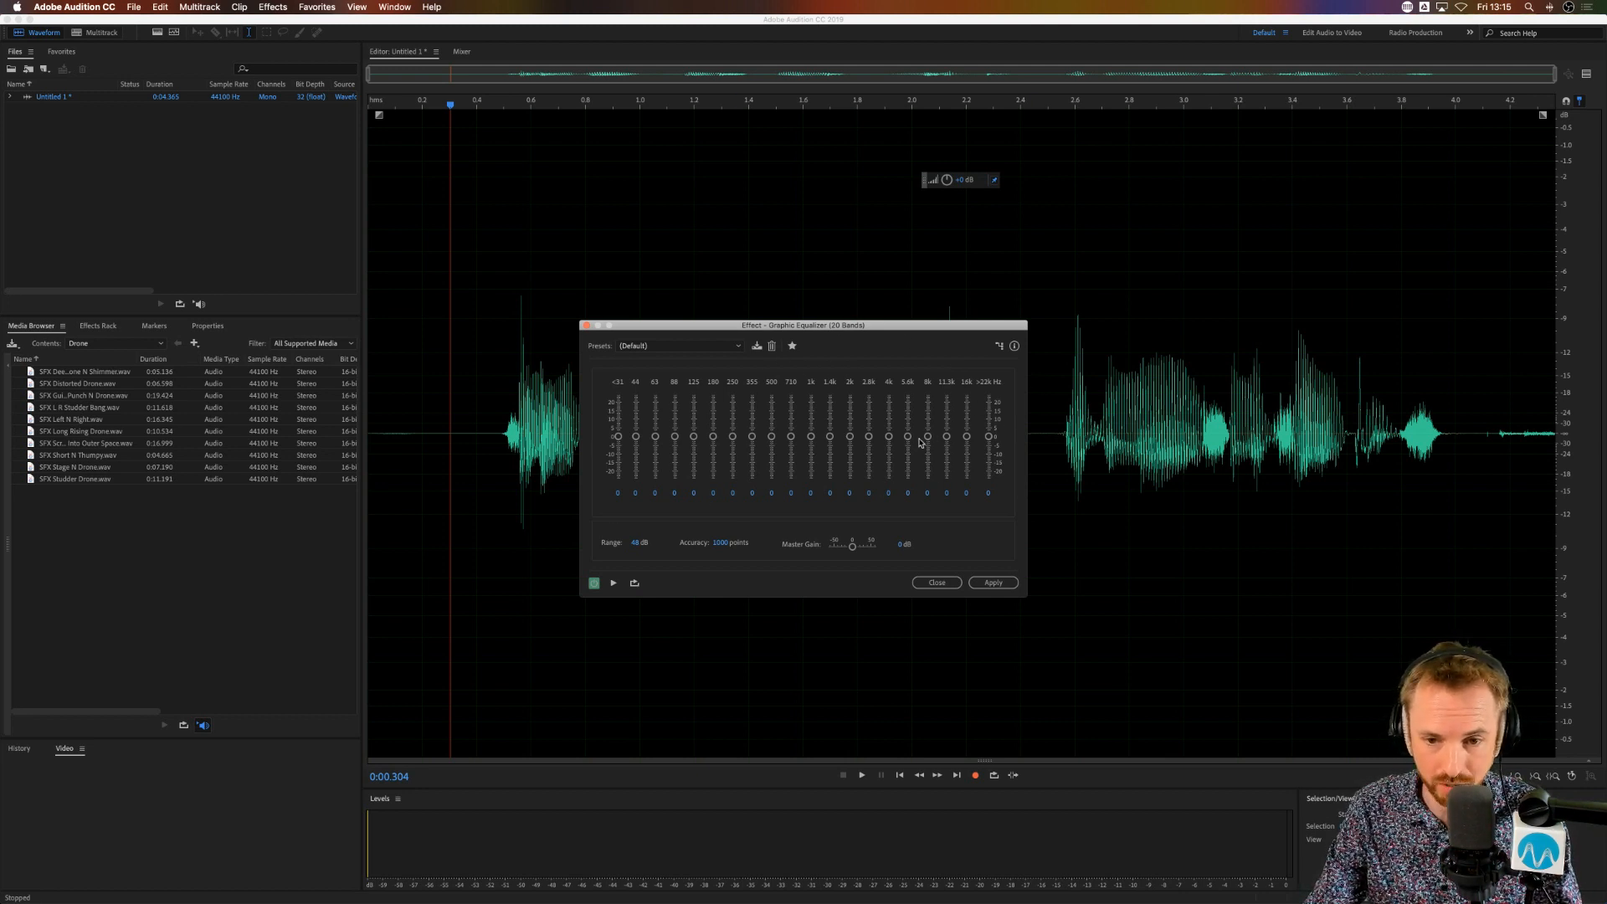
mouse_move(911, 440)
left_mouse_down()
mouse_move(967, 424)
mouse_move(908, 425)
left_mouse_up()
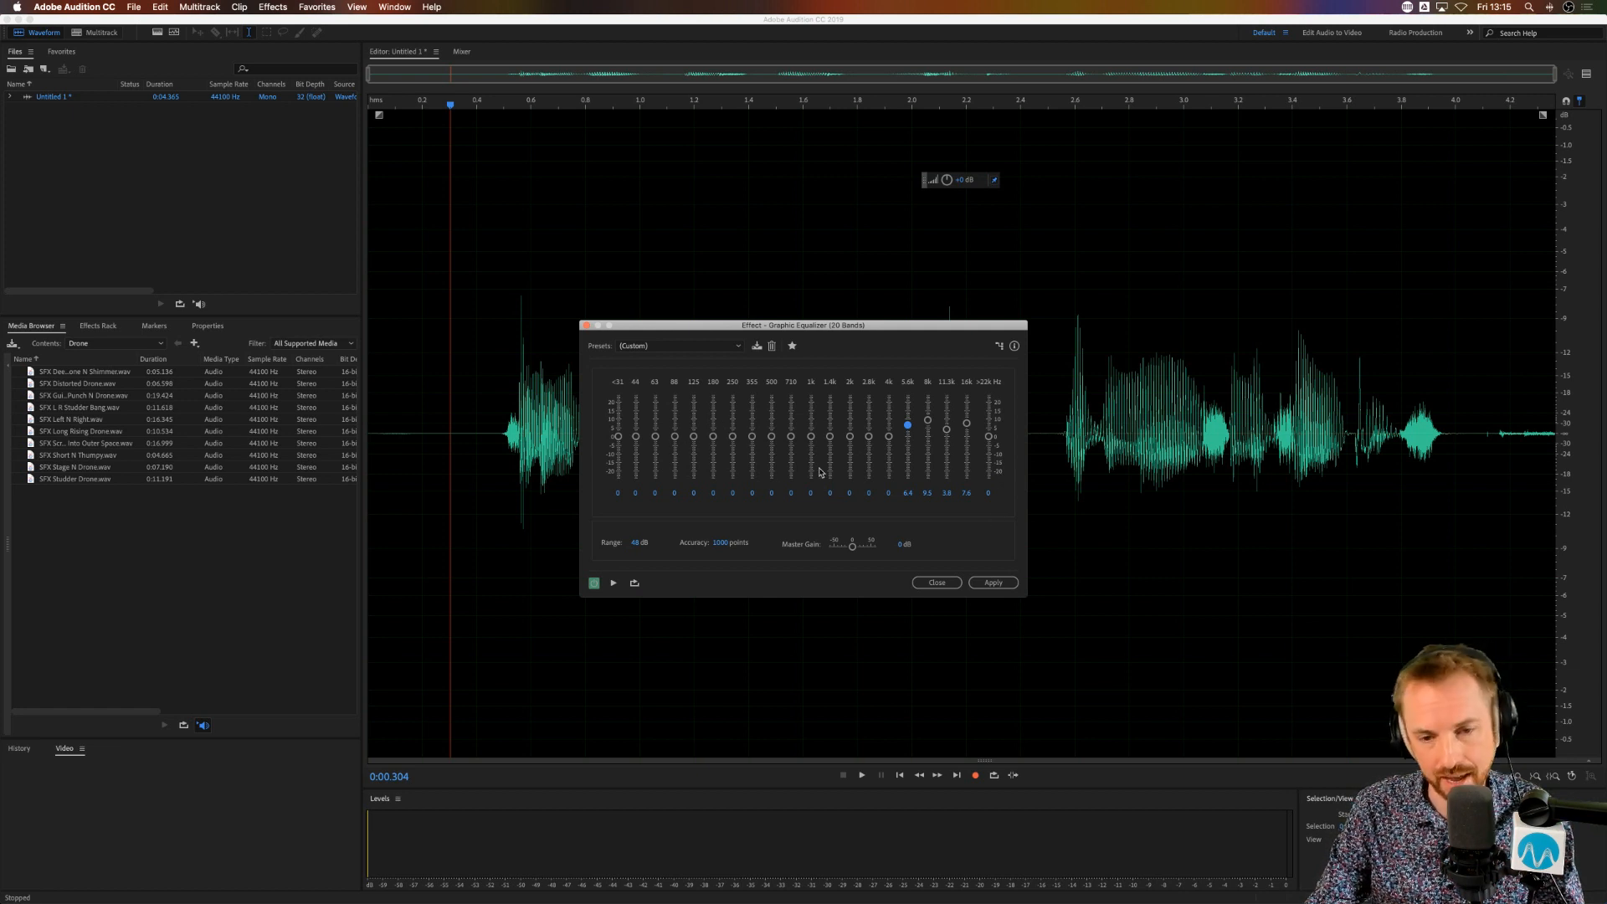
left_click(945, 582)
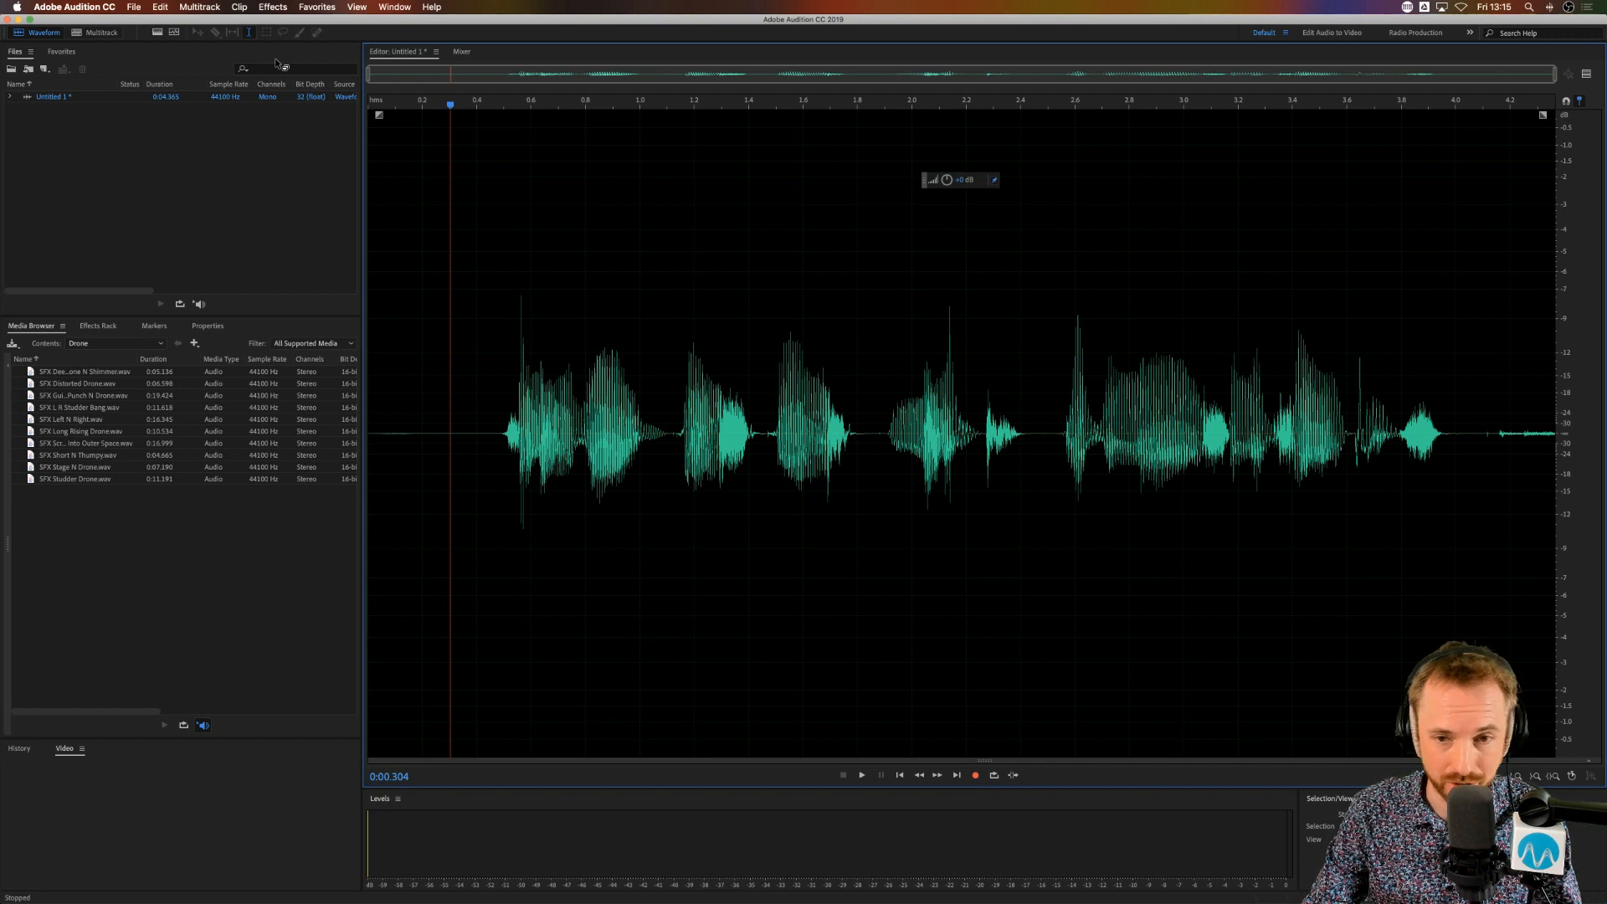
Step: Try to open the Parametric Equalizer and the 20-band Graphic Equalizer at the same time as standalone effects
left_click(273, 7)
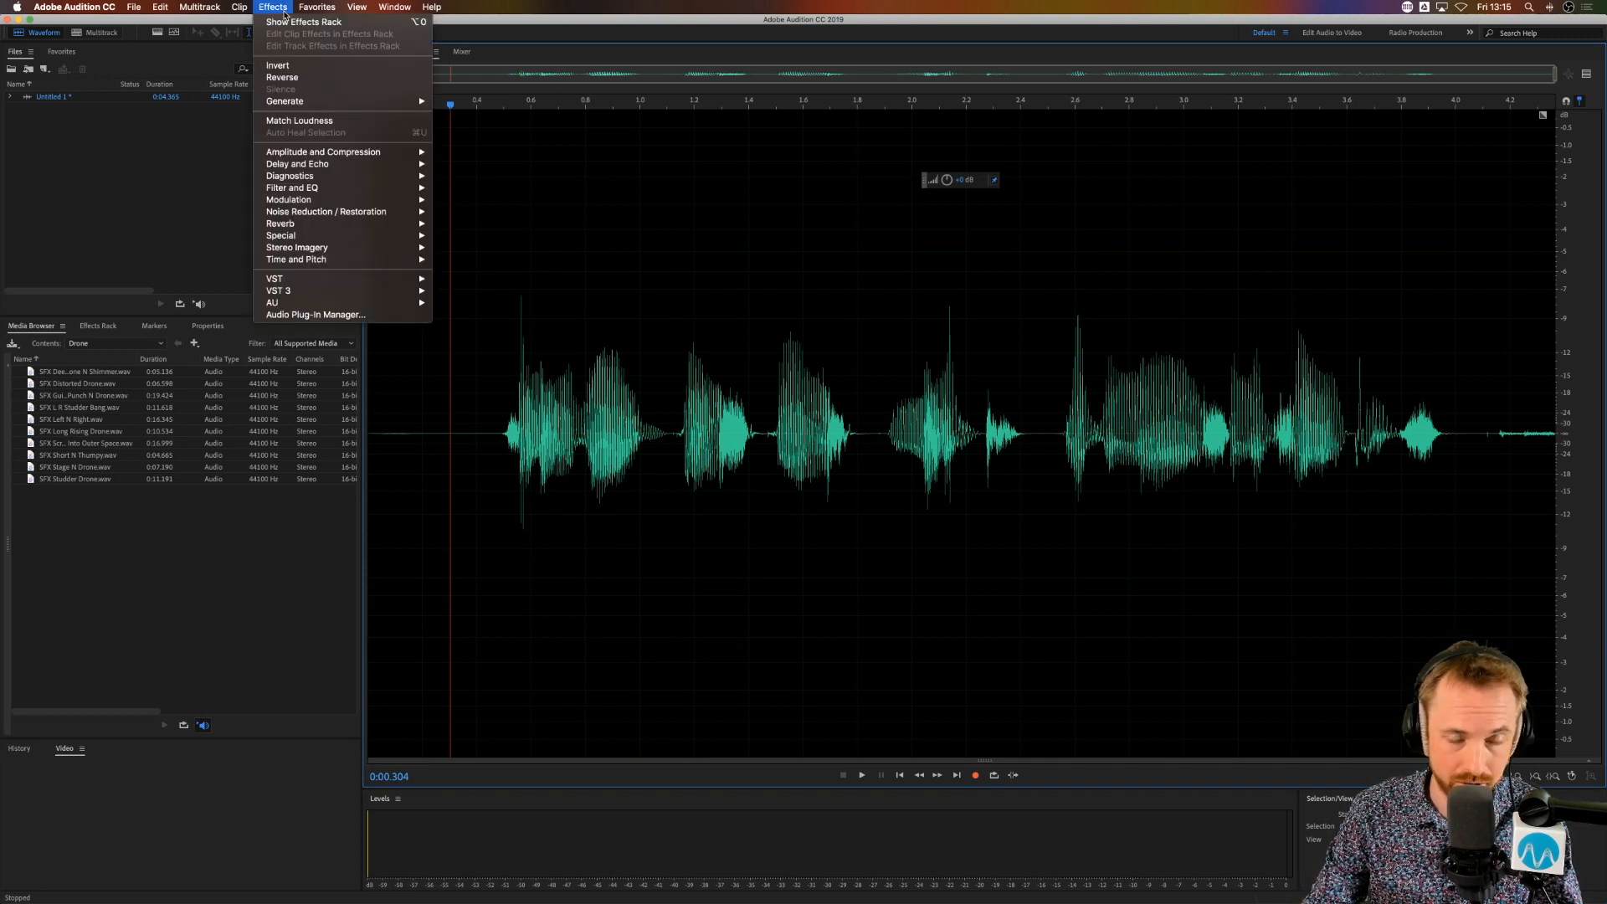
mouse_move(314, 206)
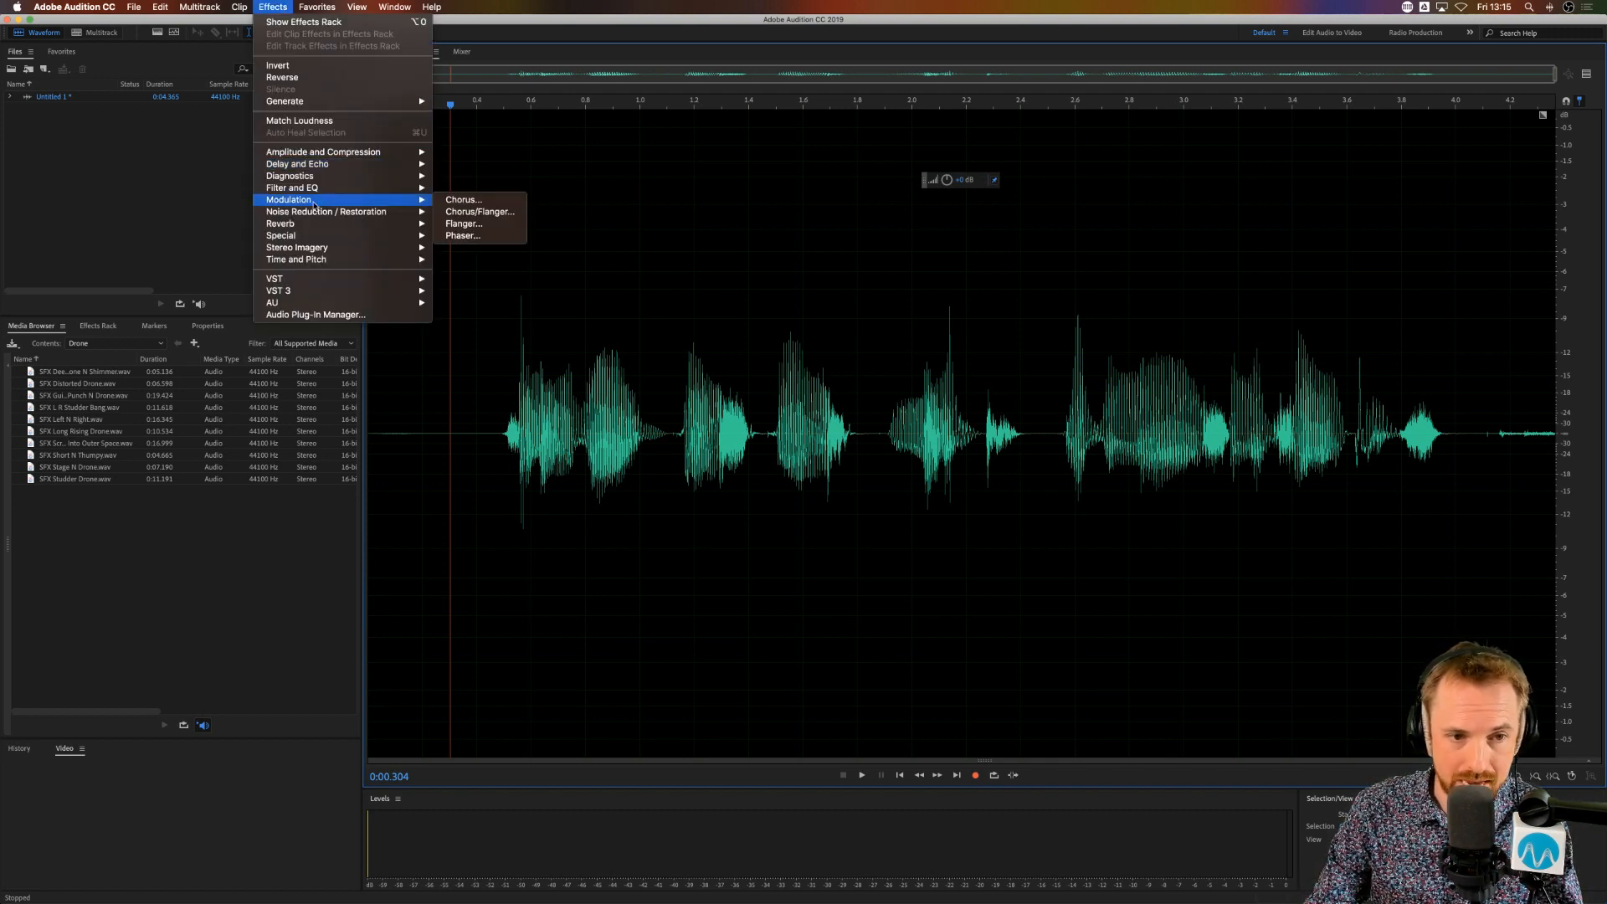
left_click(494, 250)
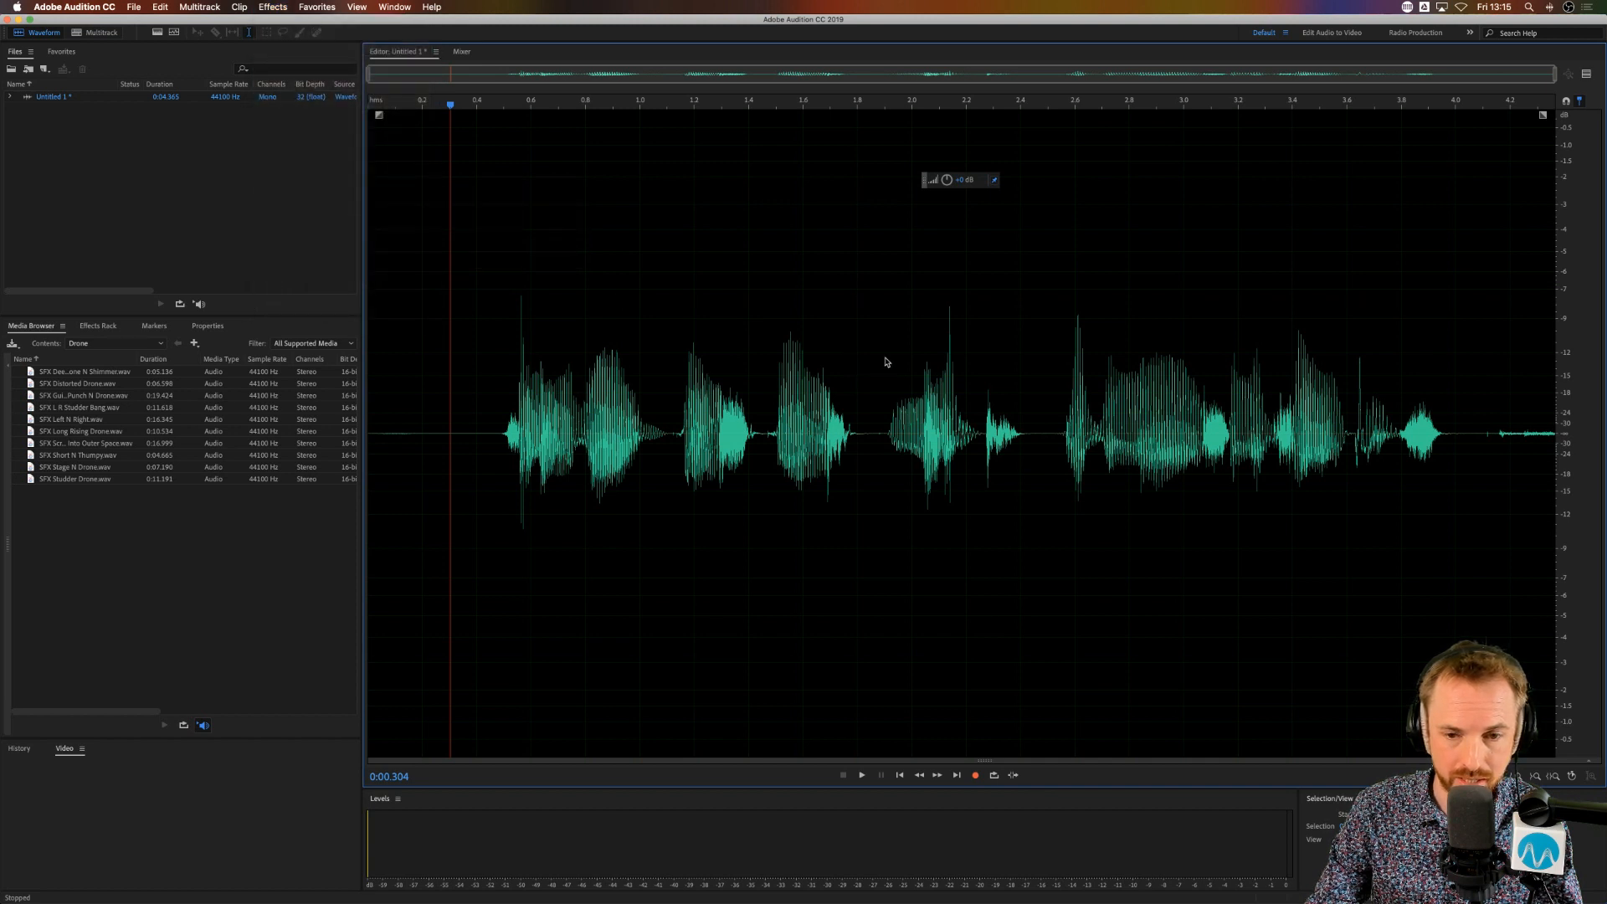
left_click(273, 7)
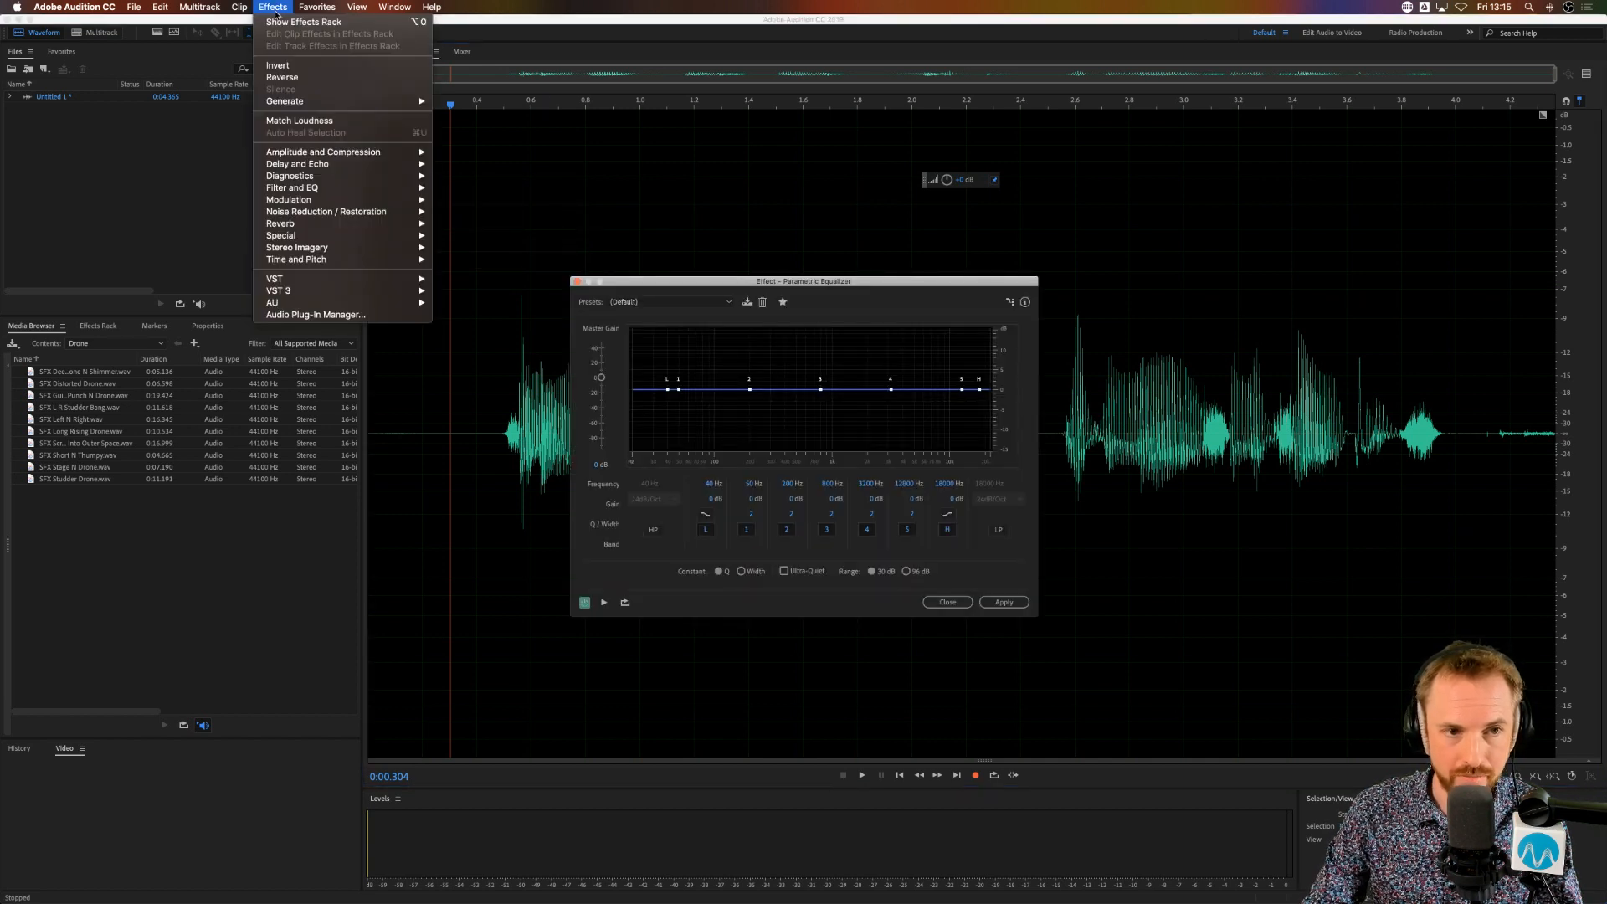
mouse_move(357, 213)
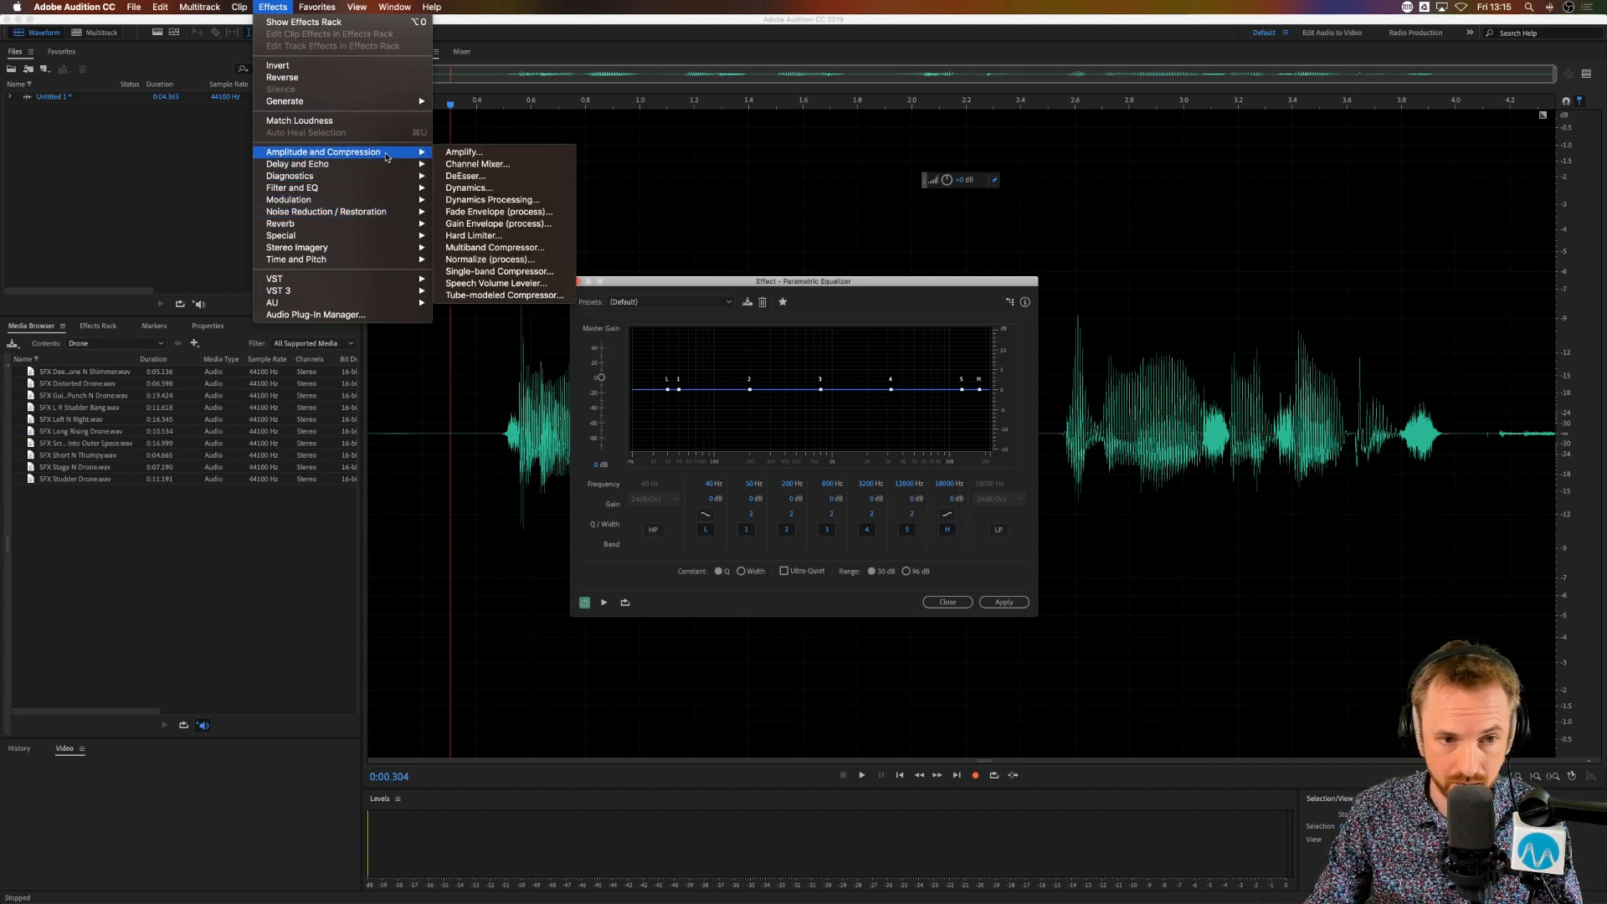
mouse_move(385, 190)
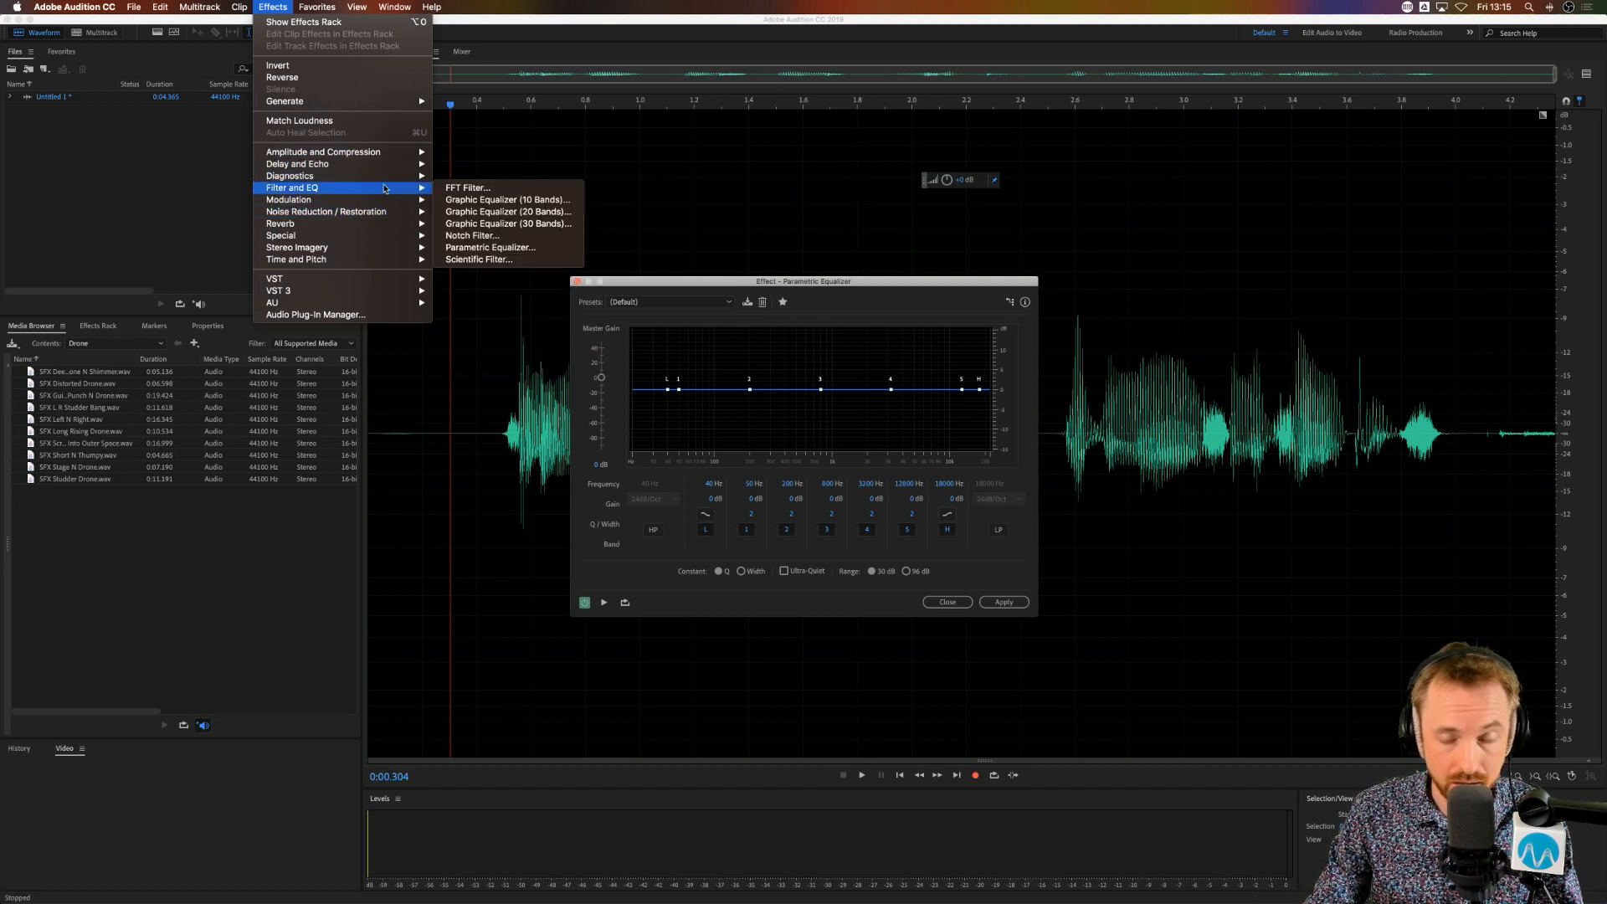
left_click(515, 247)
left_click(312, 7)
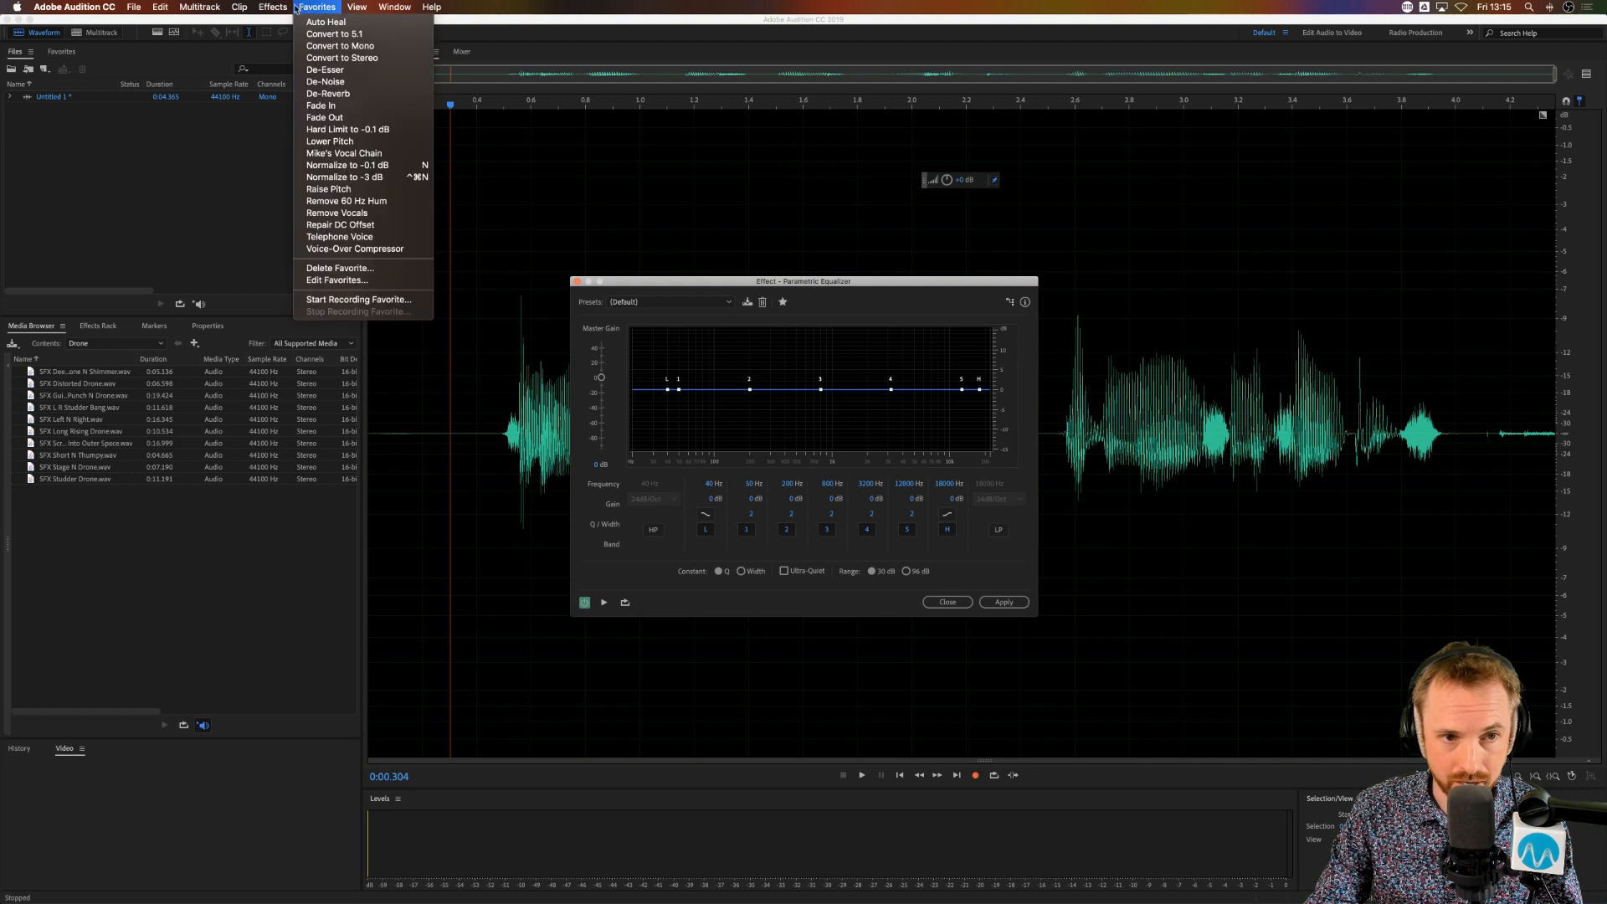
mouse_move(280, 6)
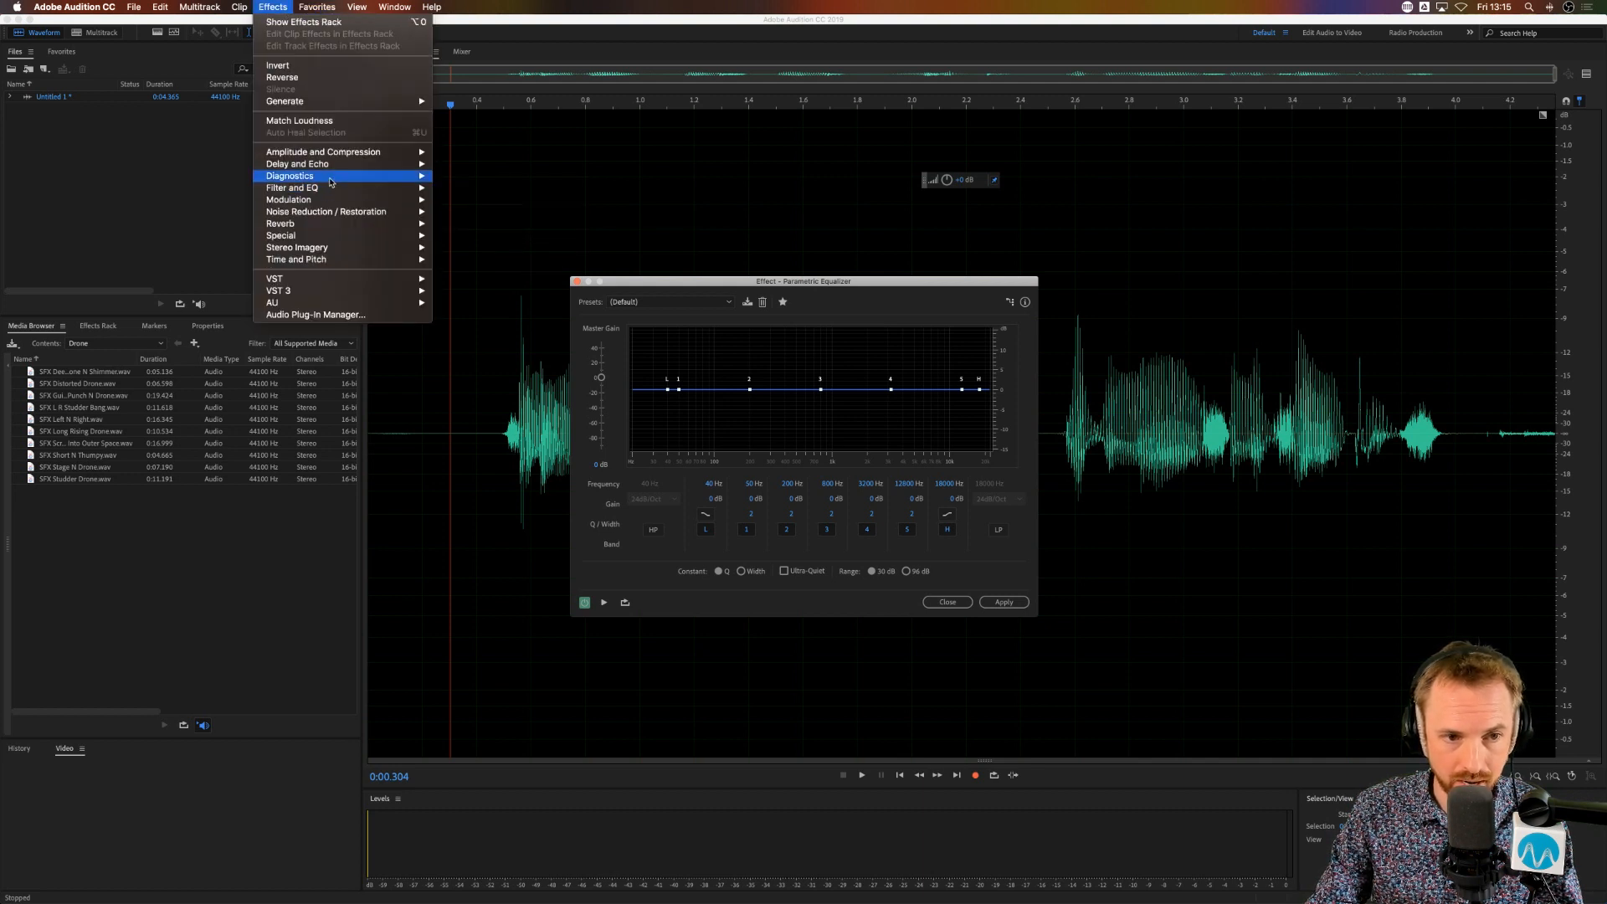
mouse_move(333, 189)
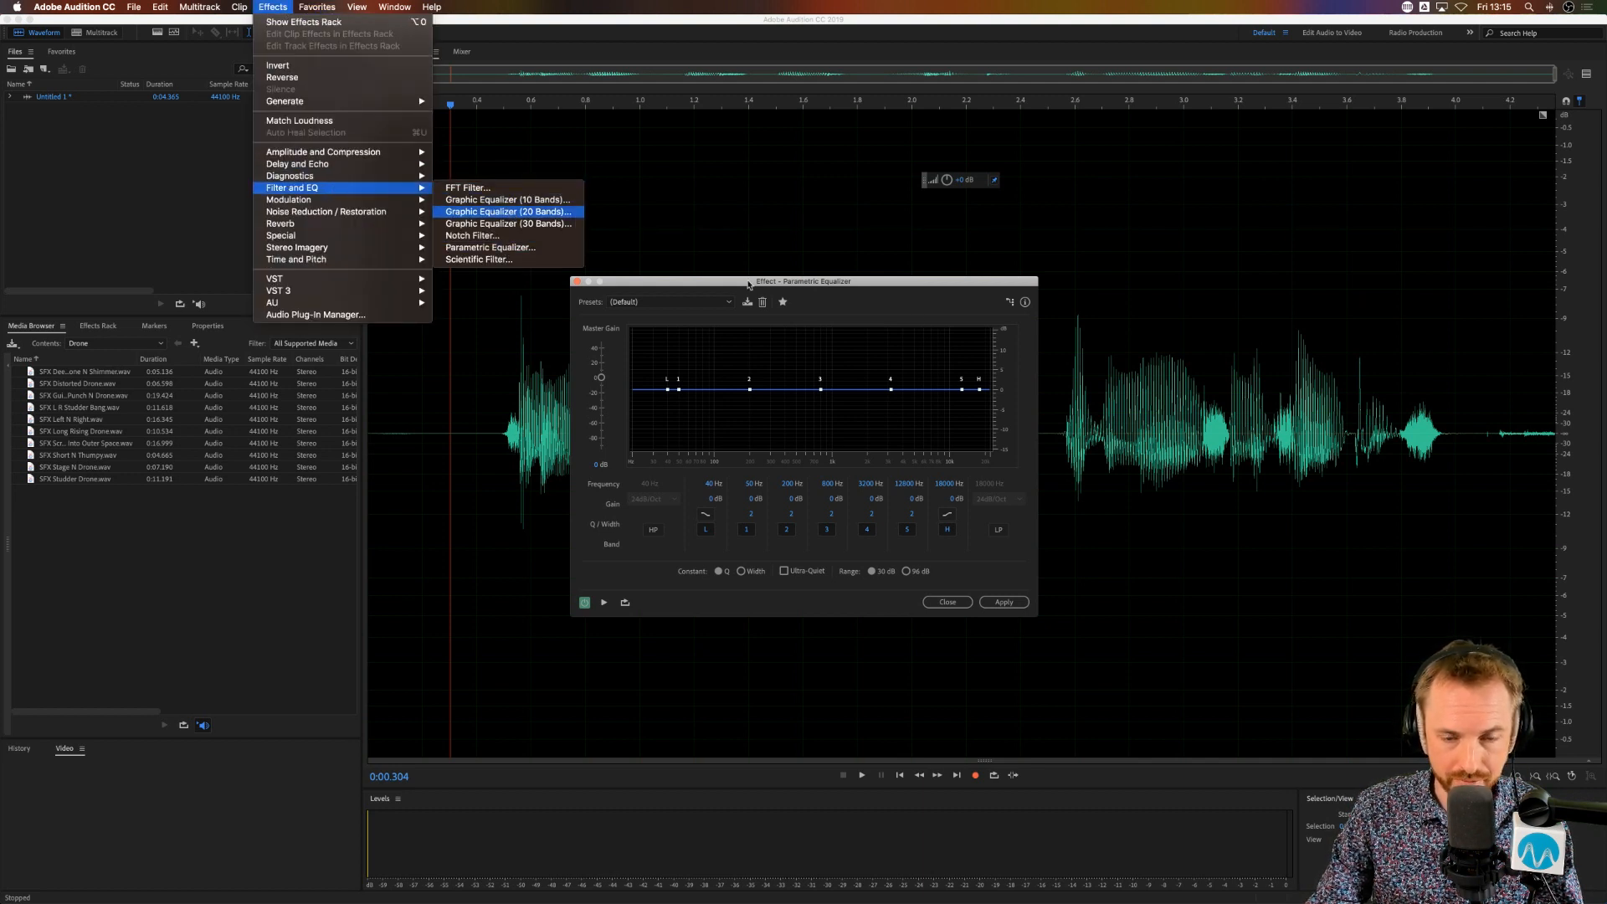
left_click(511, 211)
left_click_drag(871, 282, 827, 327)
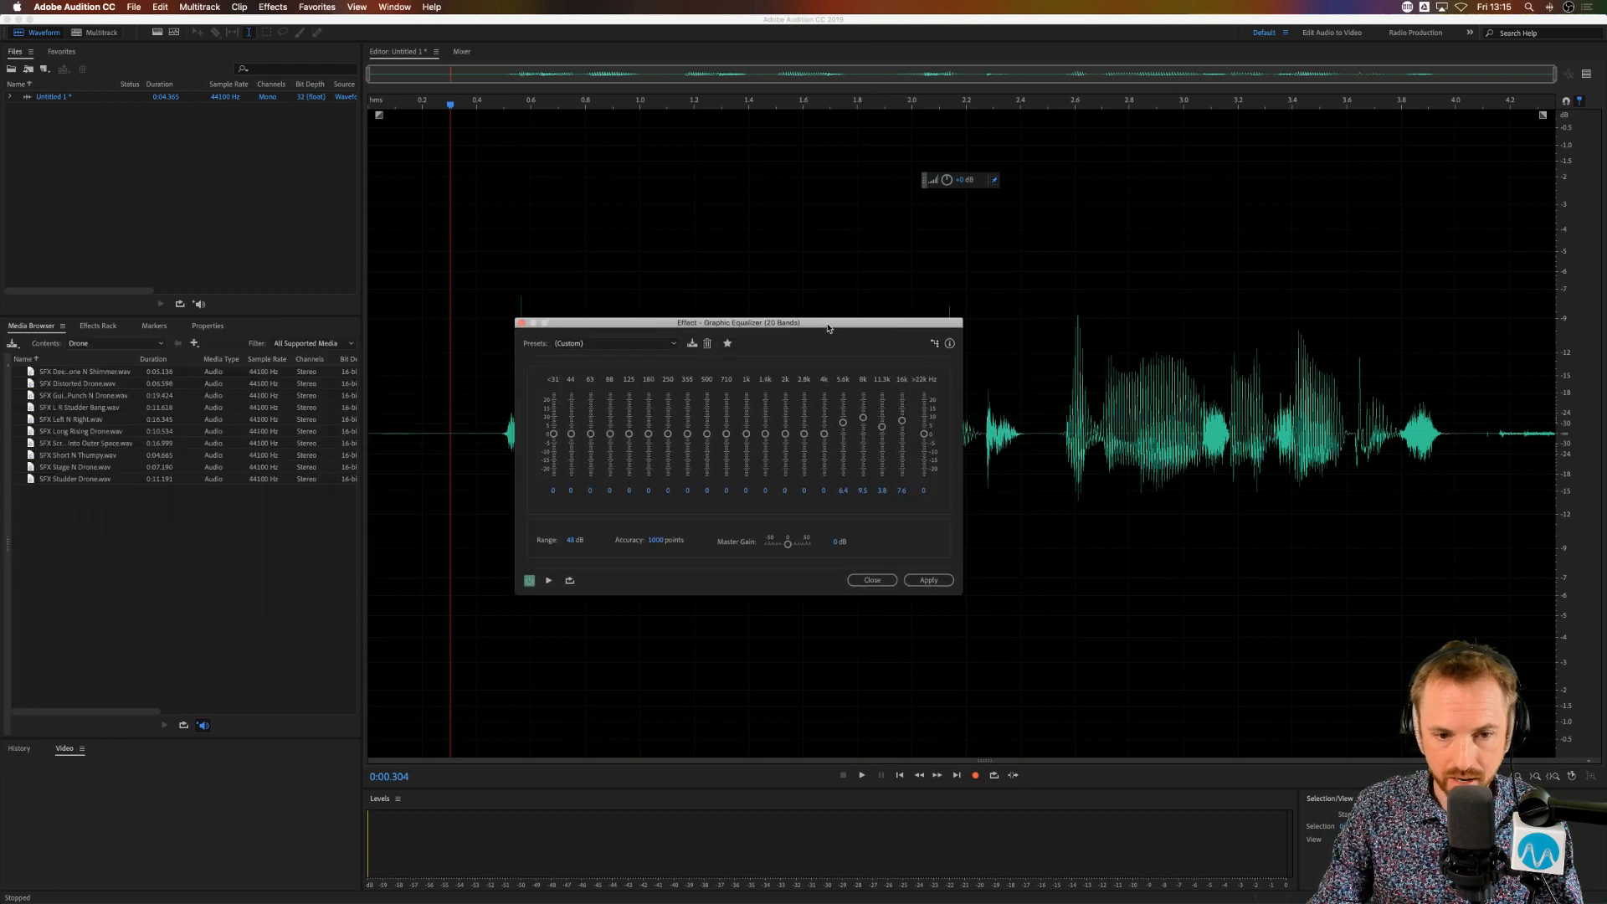
left_click(521, 324)
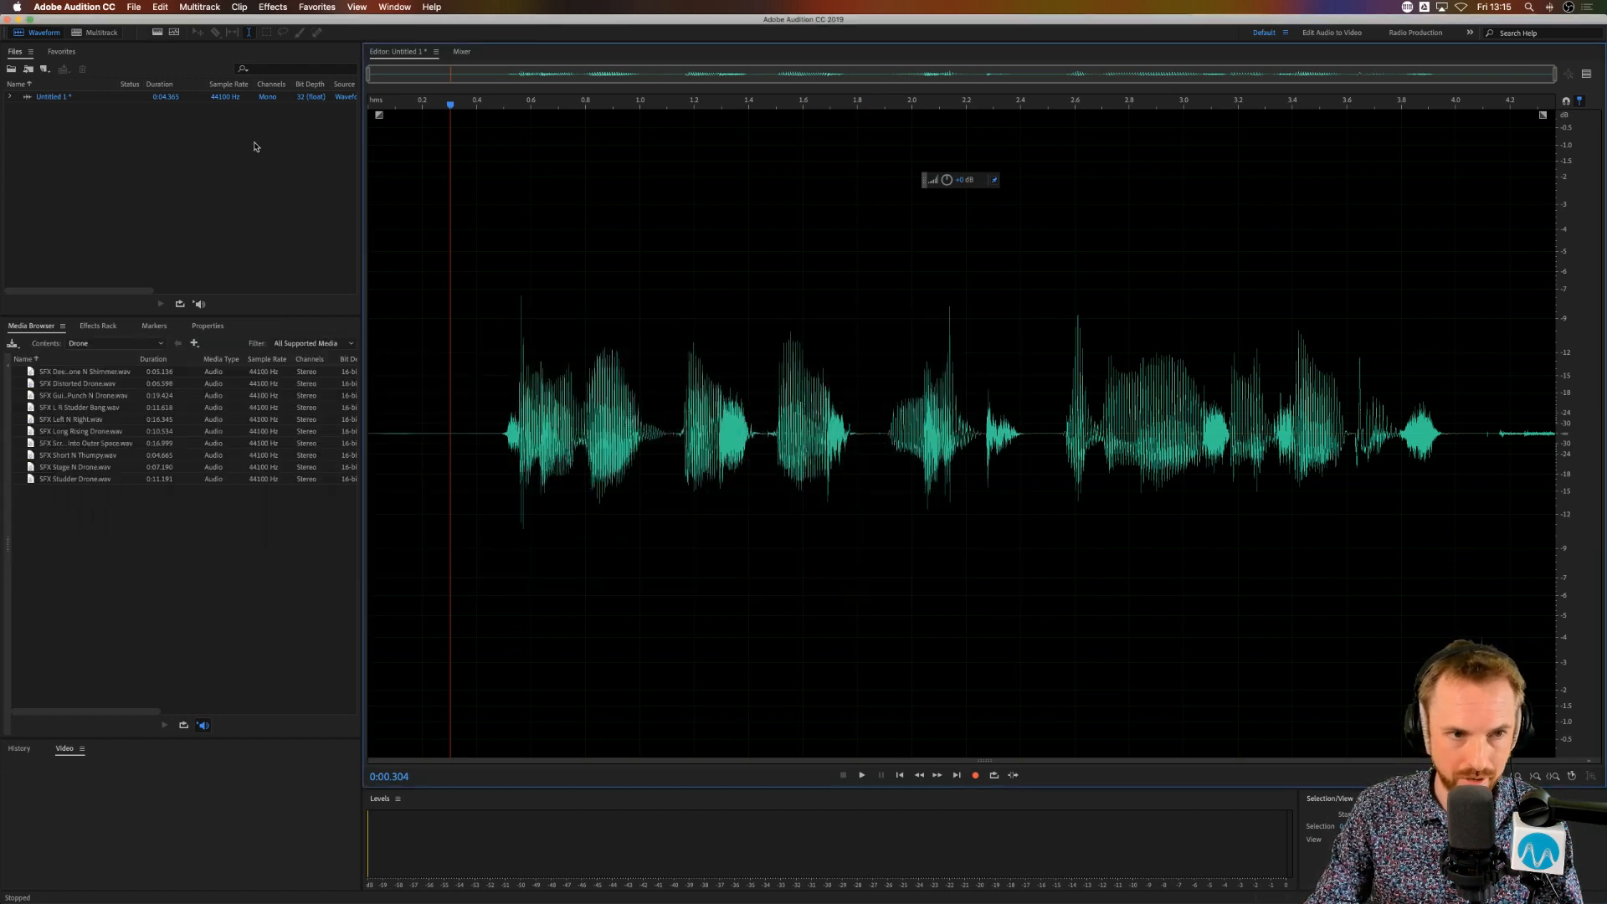
Step: Insert a Parametric Equalizer into slot 1 of the recording's Effects Rack
left_click(96, 326)
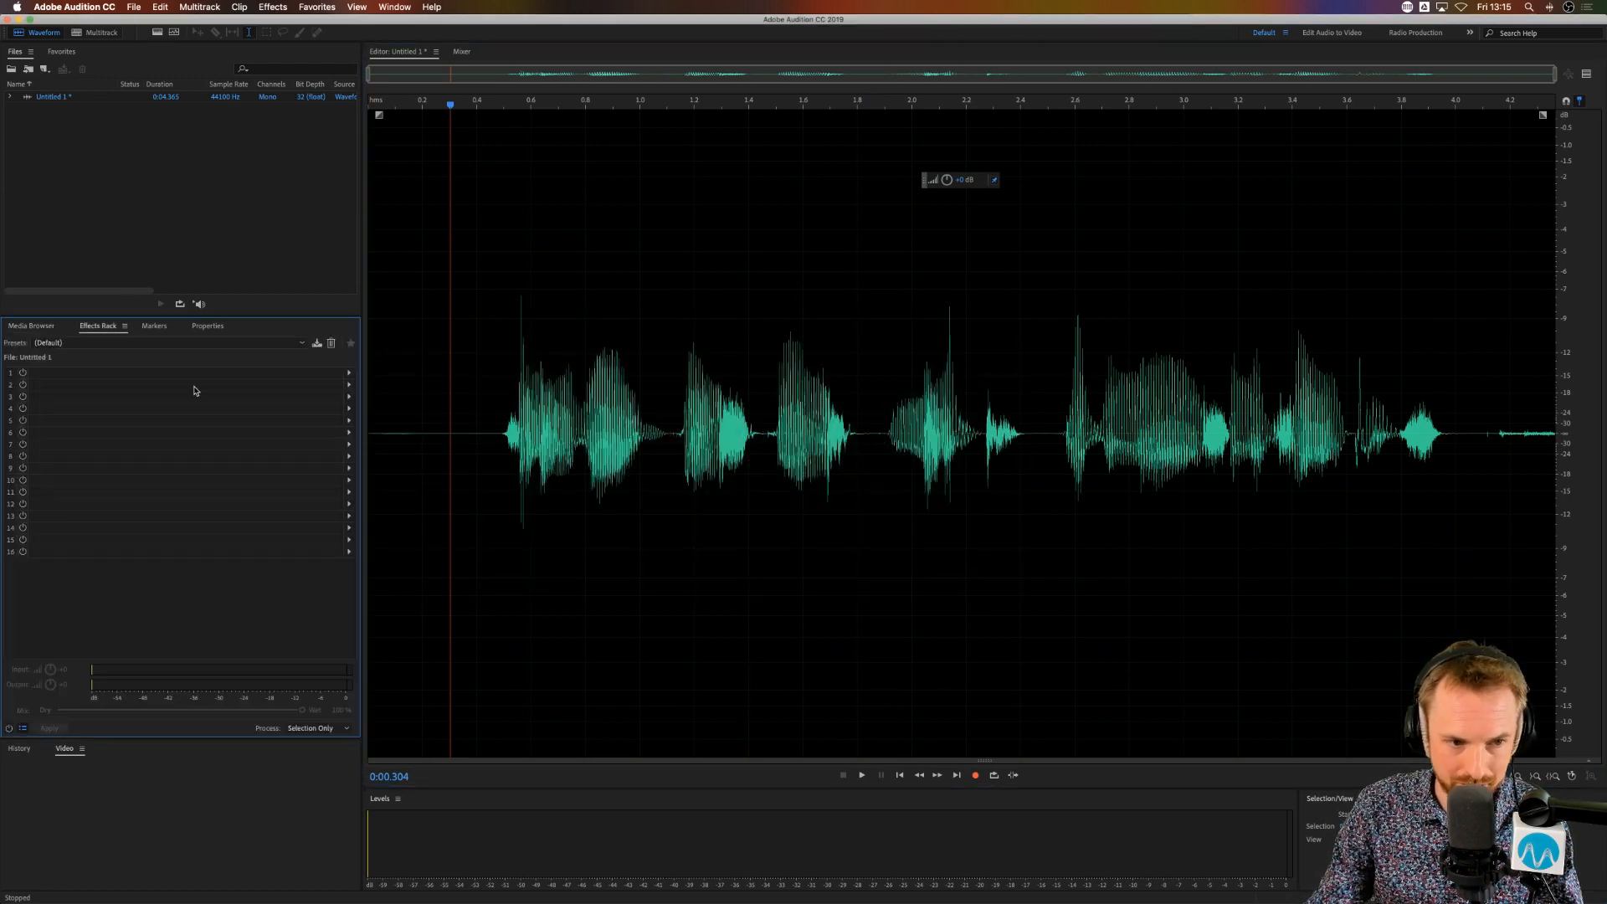
left_click(350, 374)
mouse_move(423, 441)
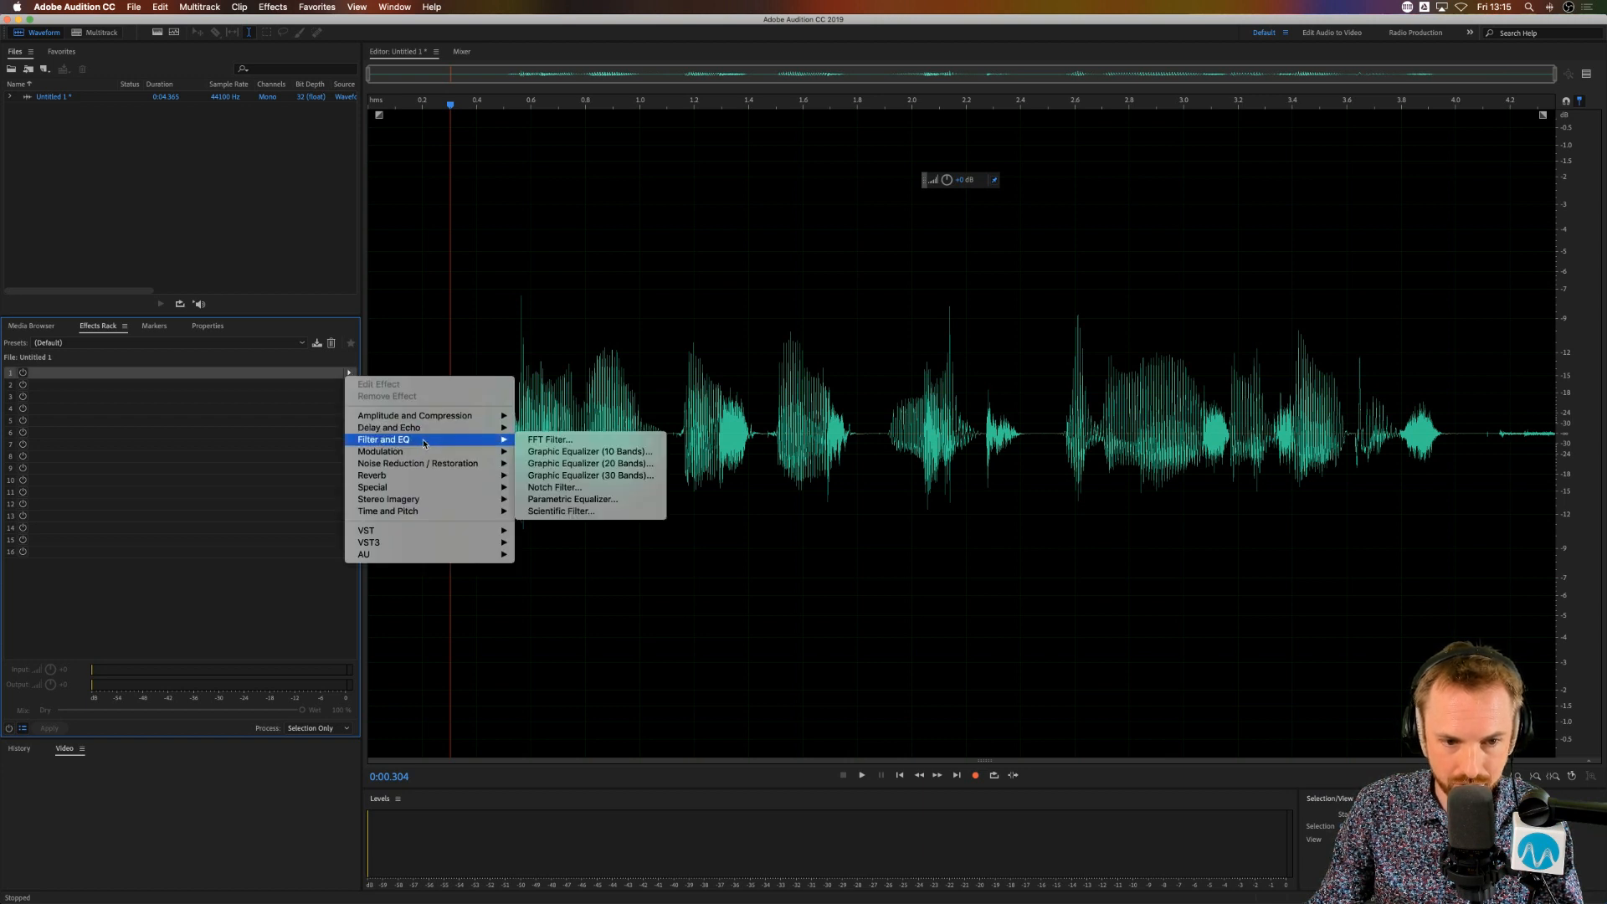
left_click(572, 499)
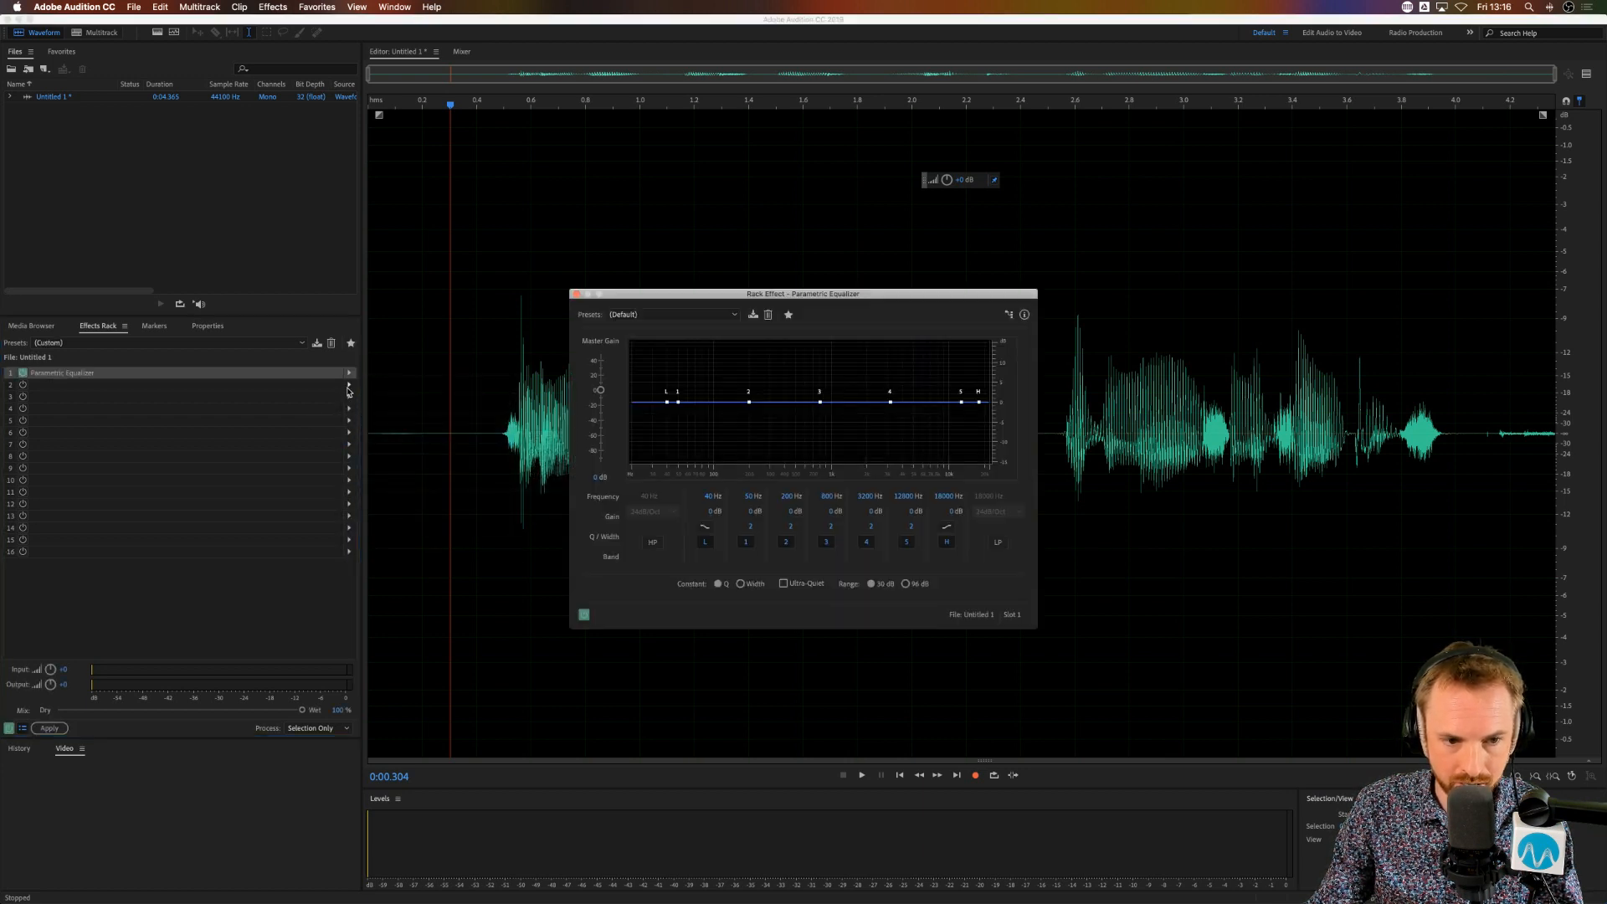
Step: Insert a 20-band Graphic Equalizer into slot 2 of the Effects Rack and arrange both equalizer windows side by side
left_click(349, 386)
mouse_move(427, 451)
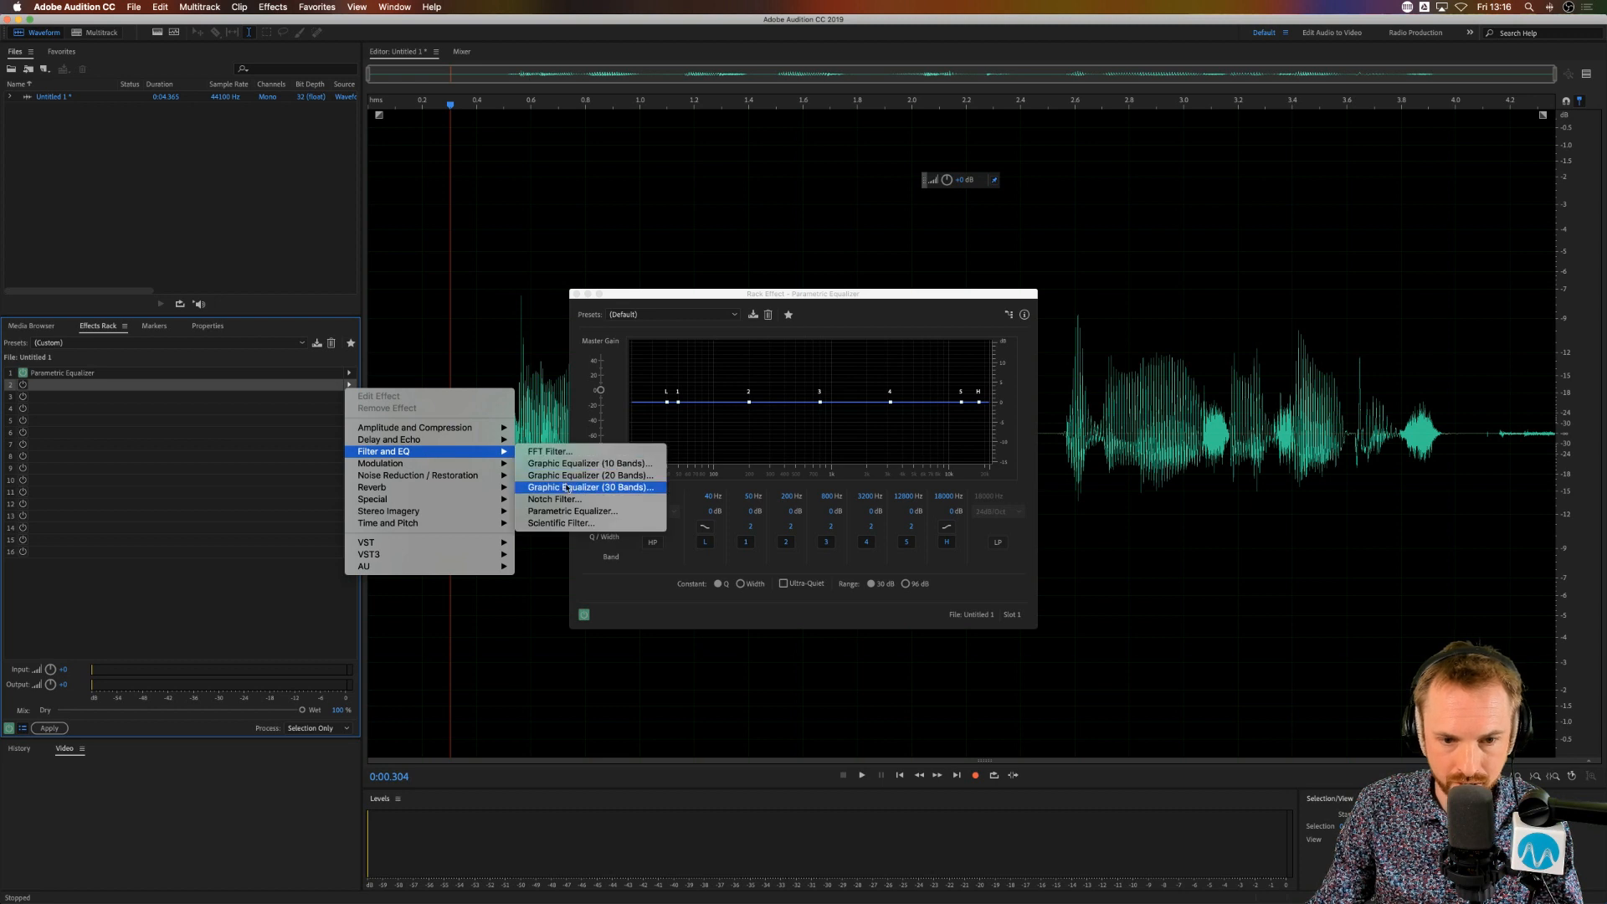
left_click(590, 475)
left_click_drag(871, 294, 482, 280)
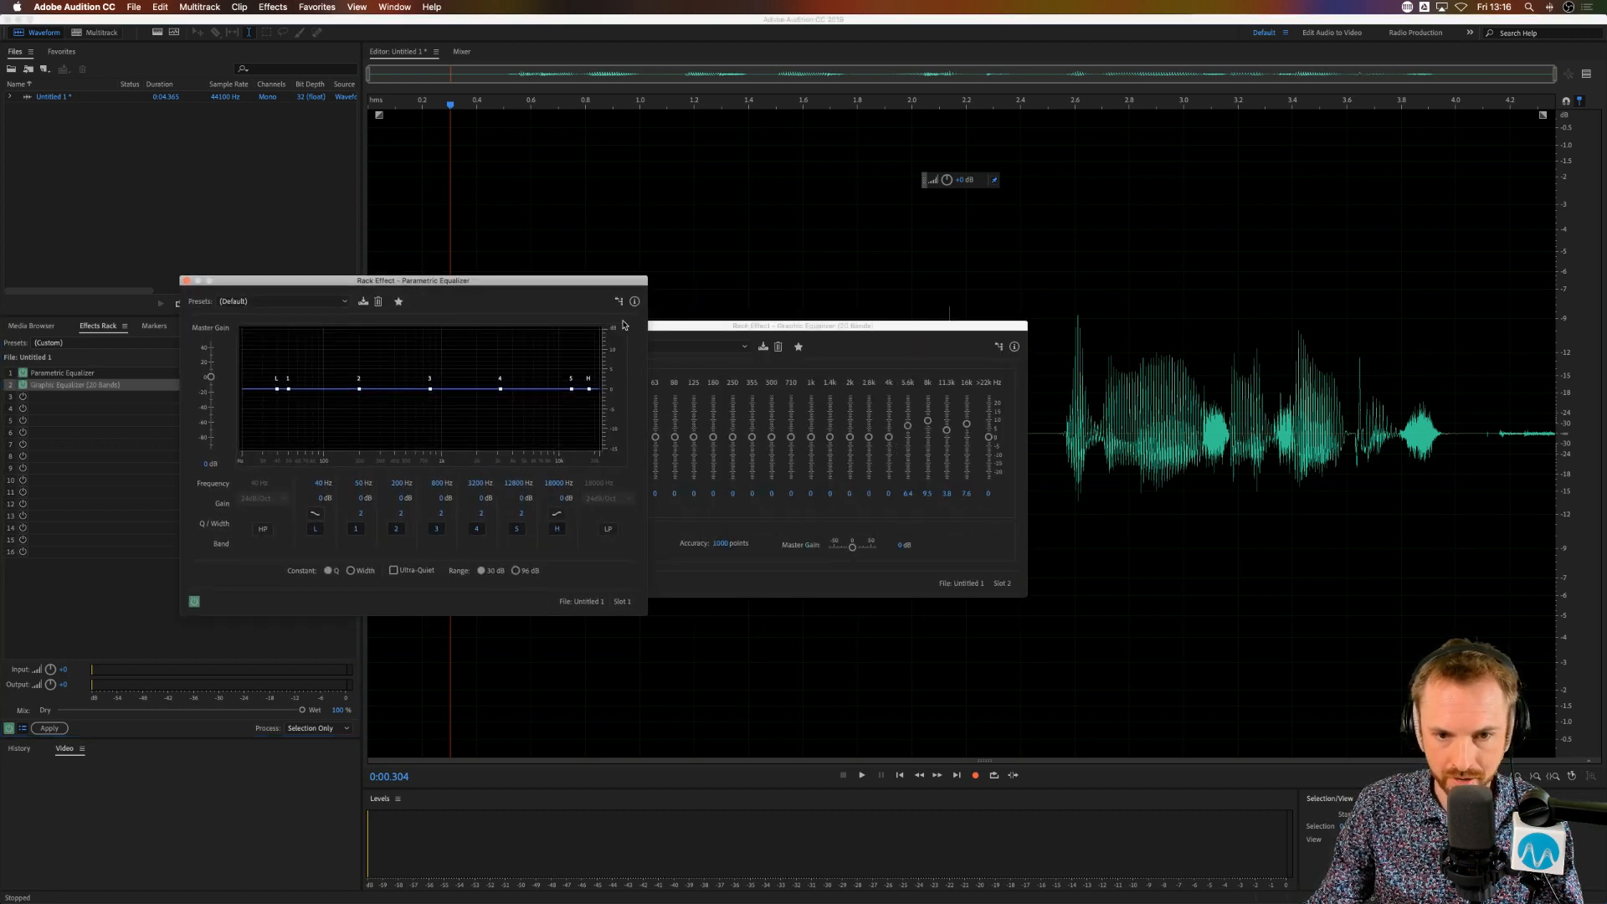
left_click_drag(698, 327, 849, 325)
Step: Reset the Graphic Equalizer to the (Default) preset and boost its 8k band by about 11 dB
left_click(837, 343)
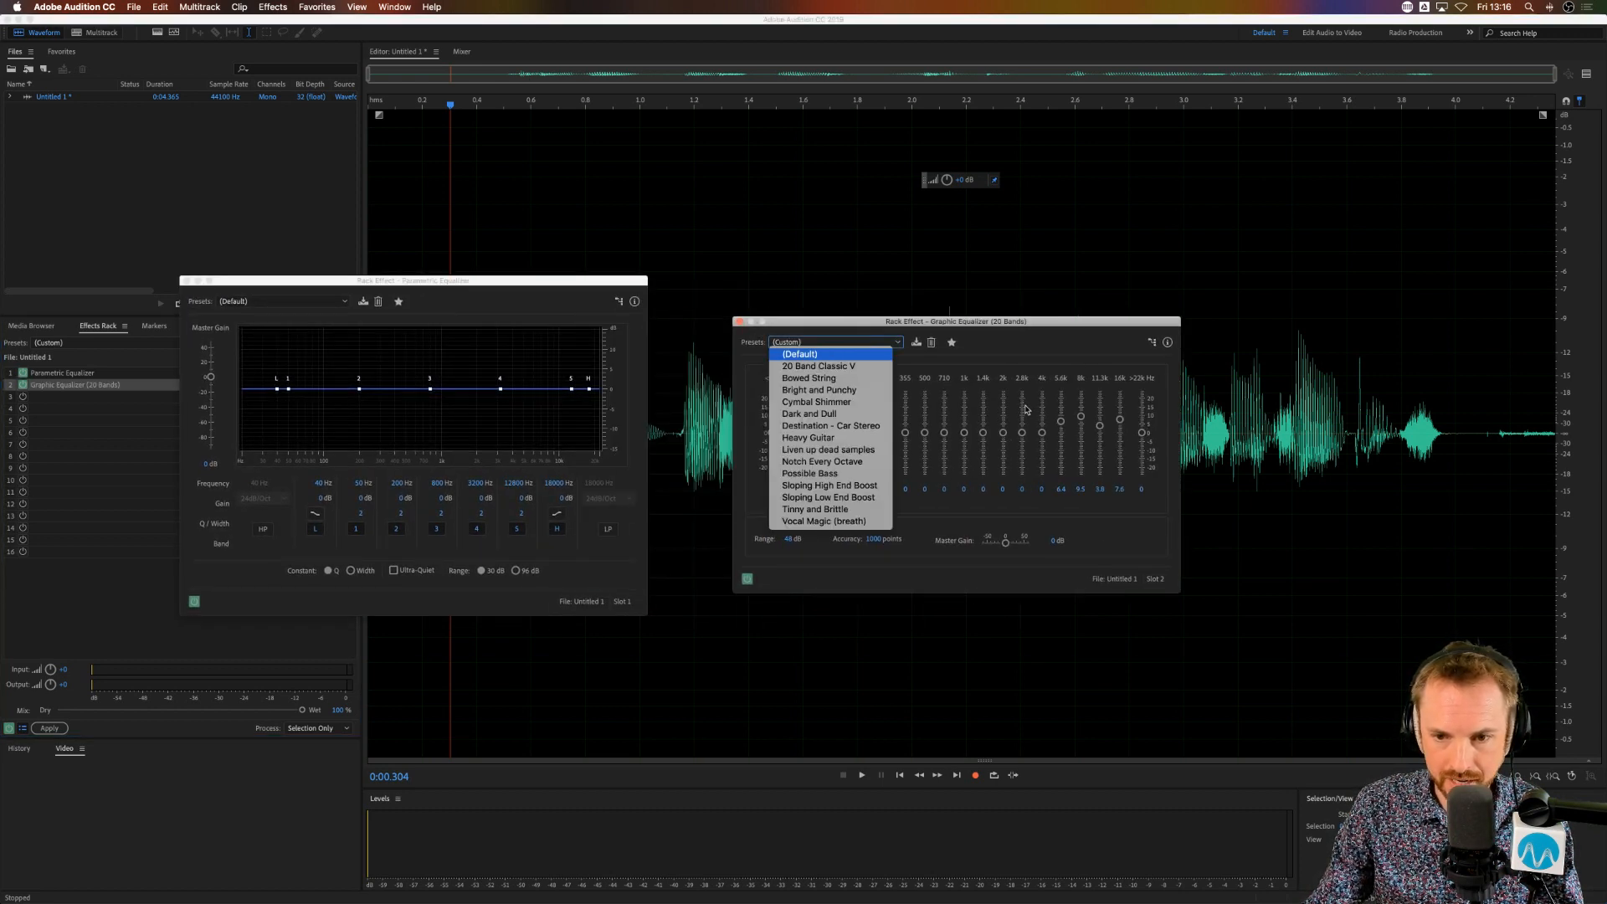
left_click(832, 351)
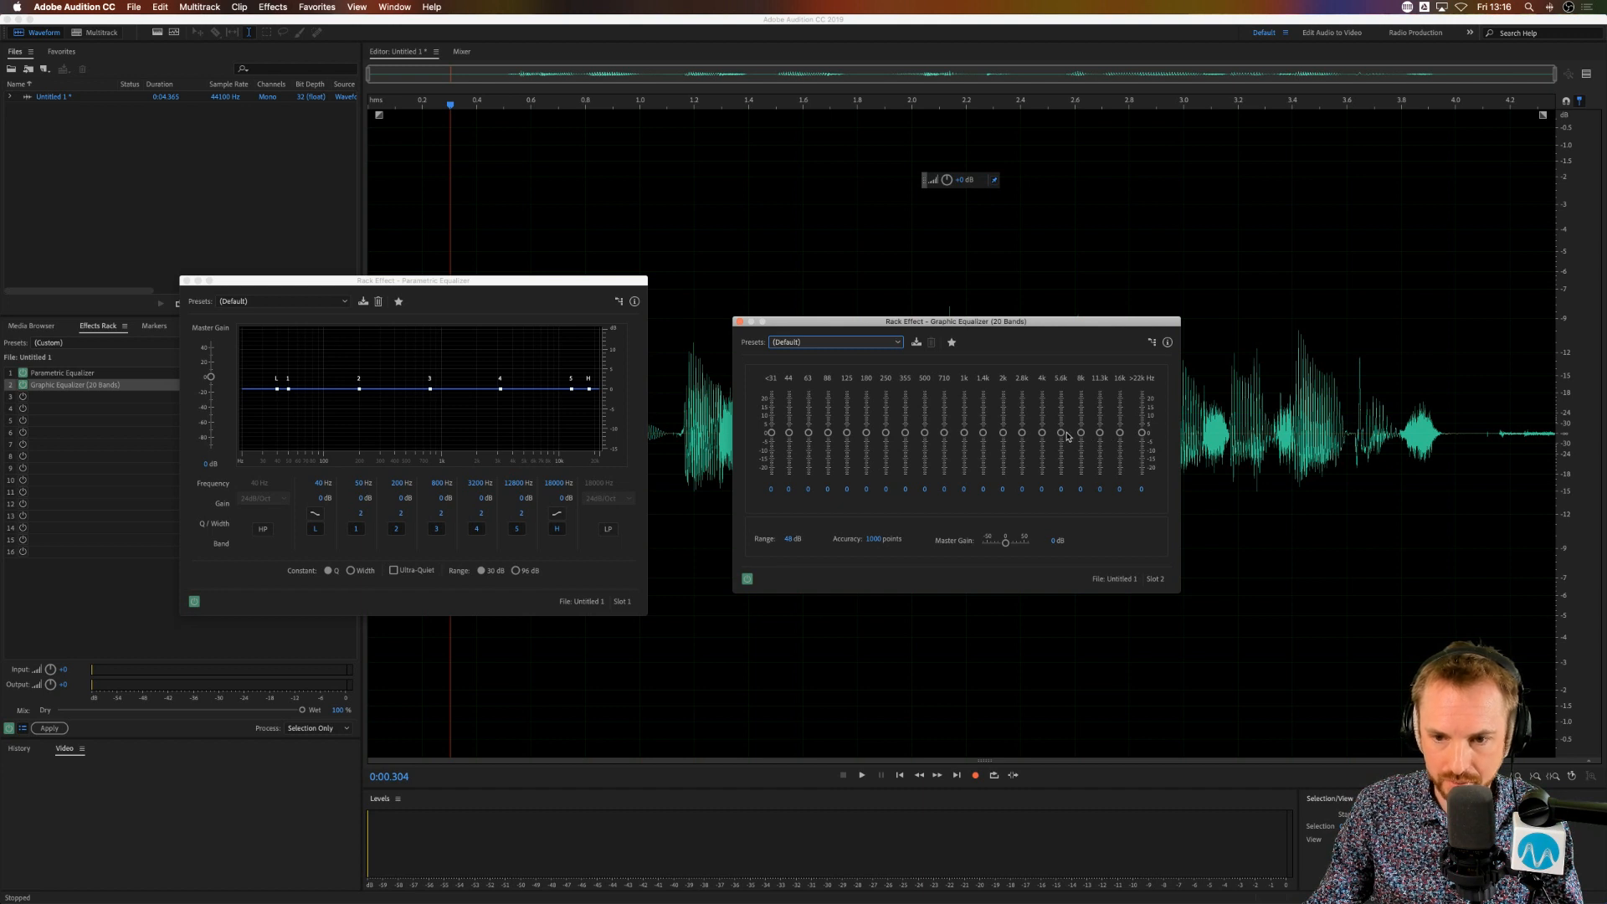
left_click_drag(1081, 434, 1083, 421)
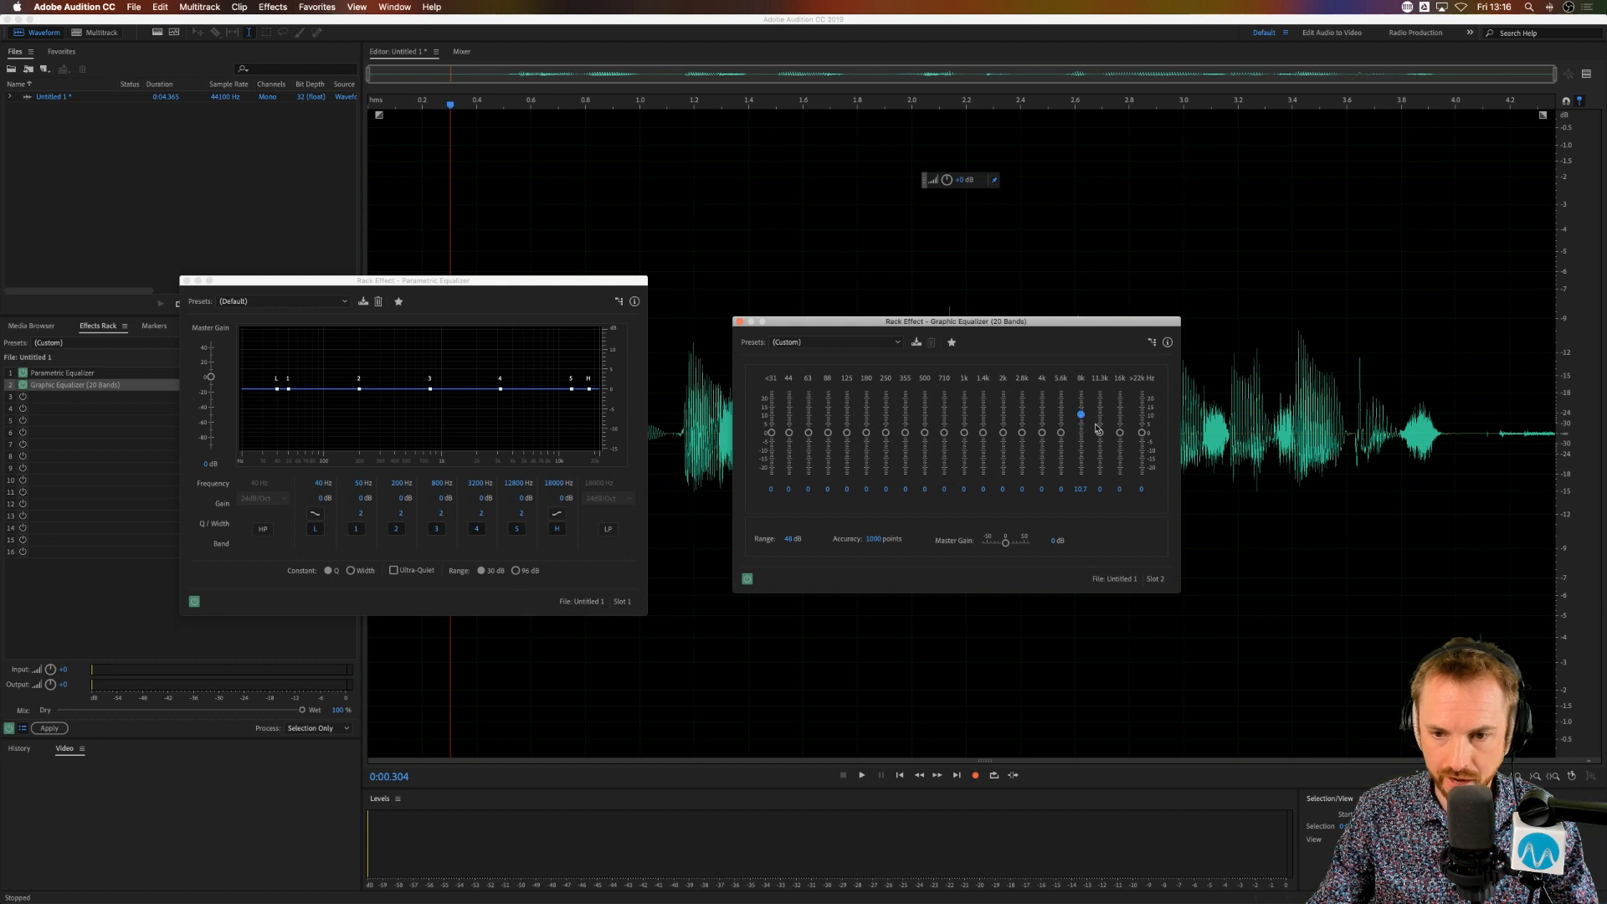
Step: Set the Parametric Equalizer's band 4 frequency to 8000 Hz and boost the band by about 7 dB
left_click(475, 482)
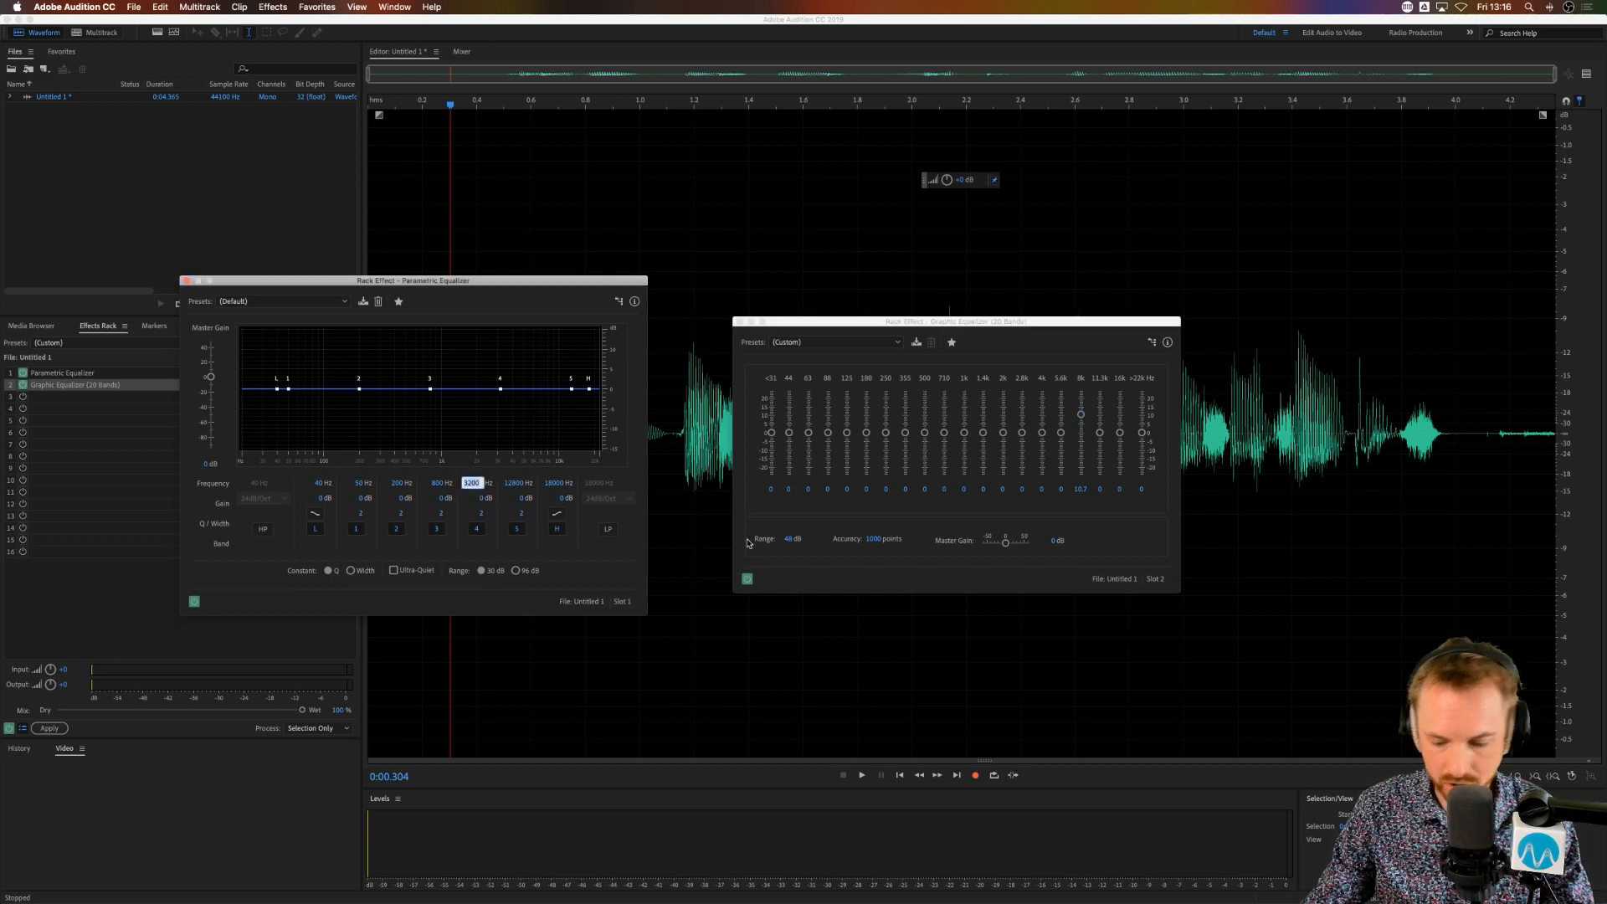
type("8000")
key("Return")
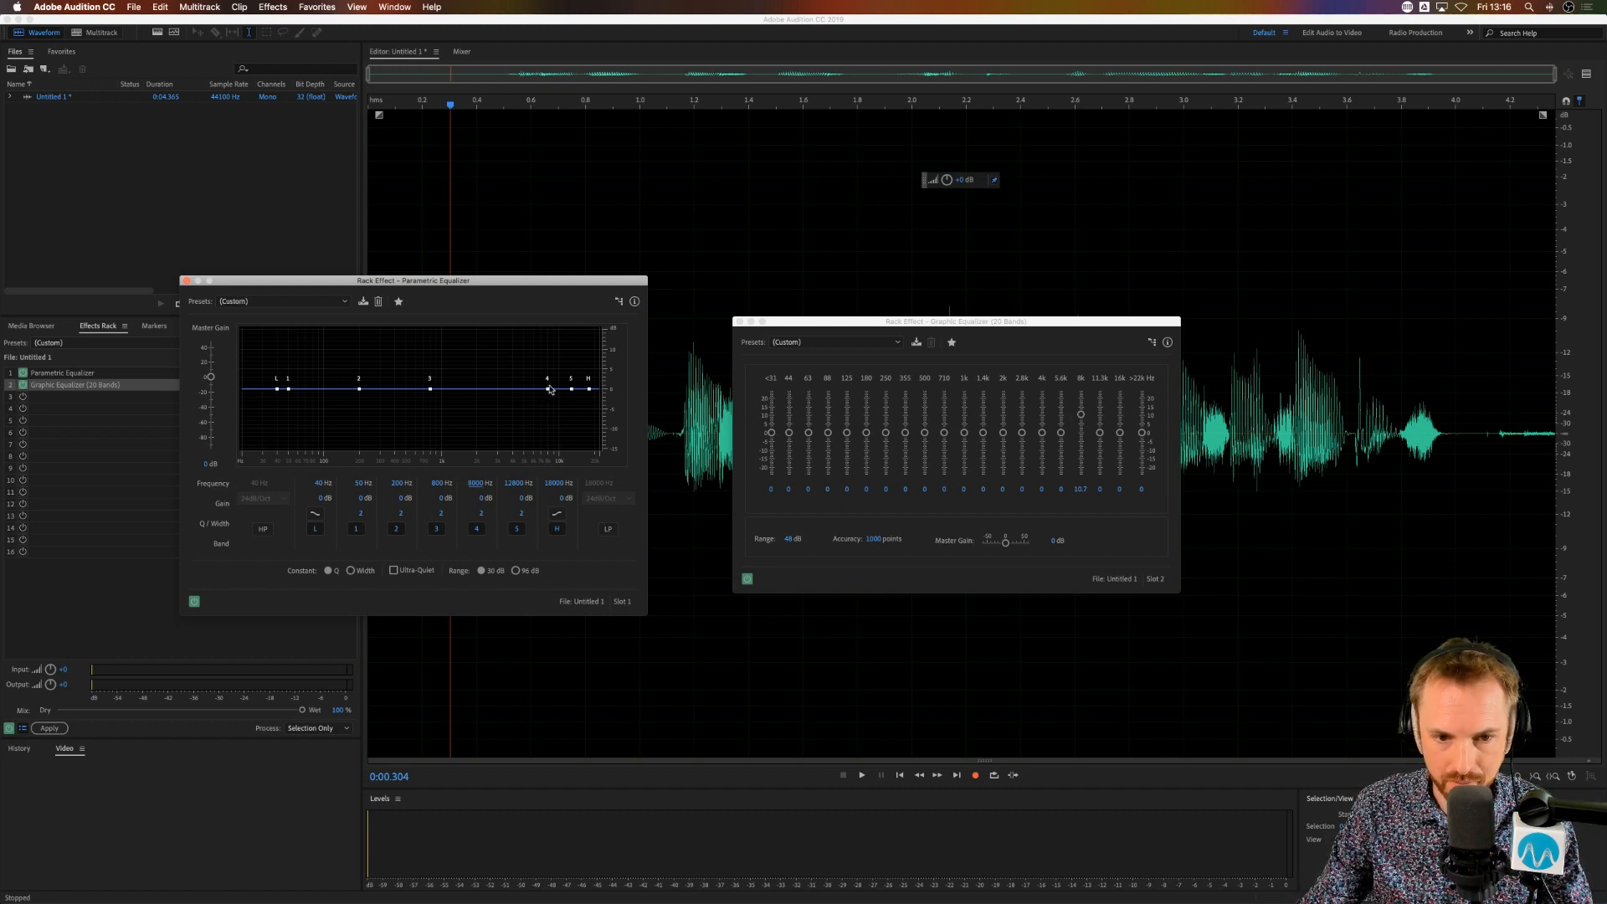
left_click_drag(550, 390, 553, 370)
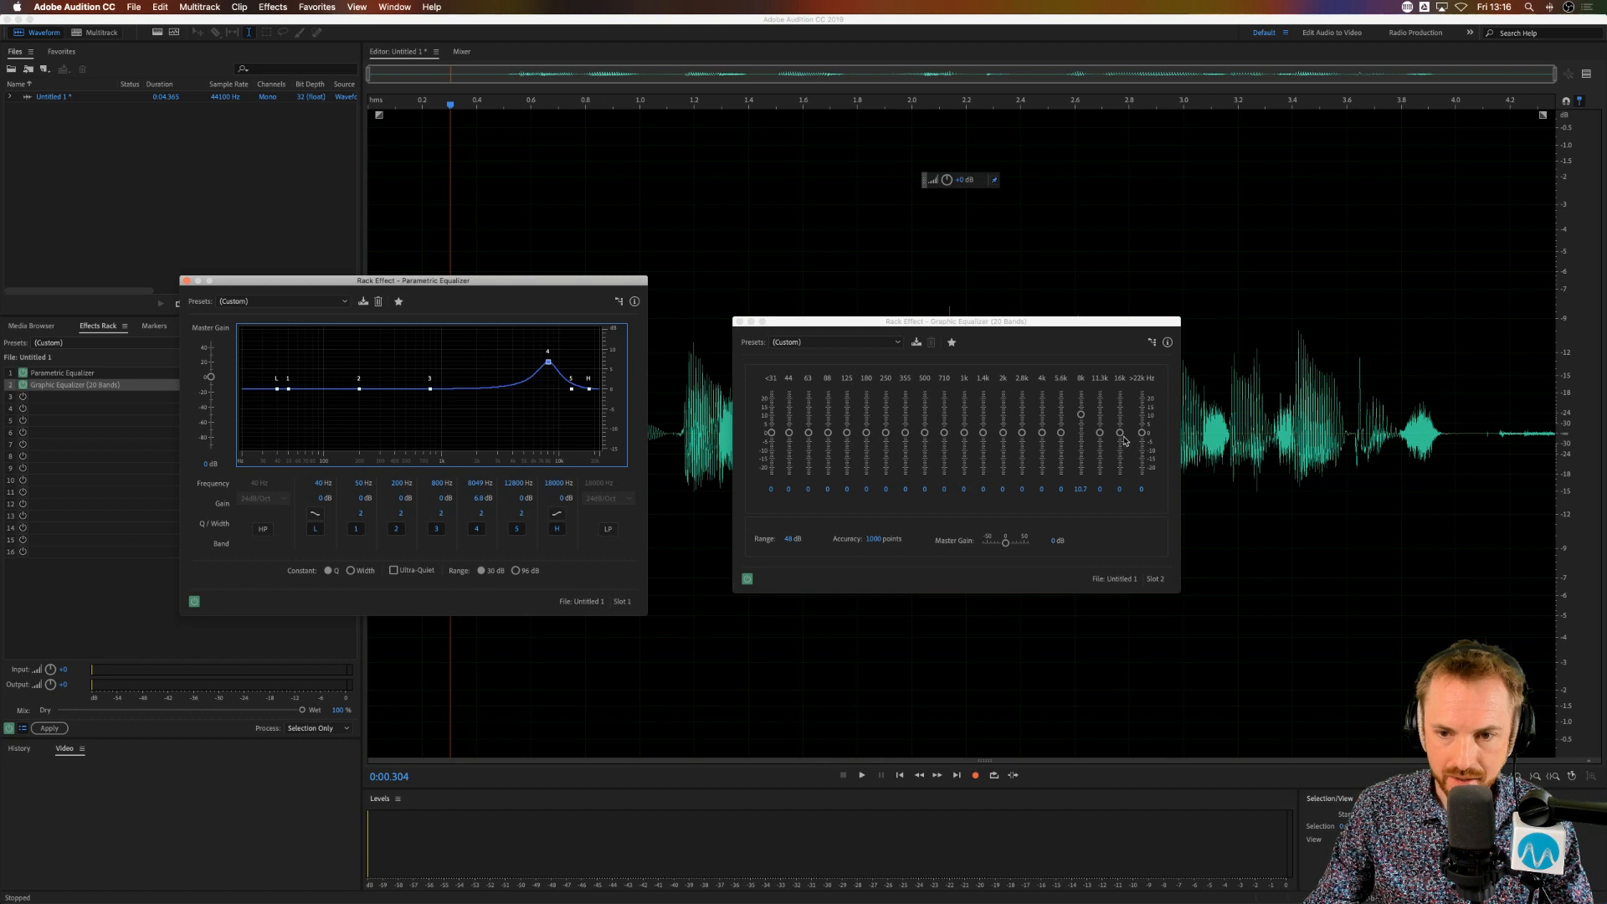
Step: Re-enter band 4's frequency at a lower value, then move its curve point to about 8.2 kHz with a 7.5 dB boost
left_click(479, 484)
type("56")
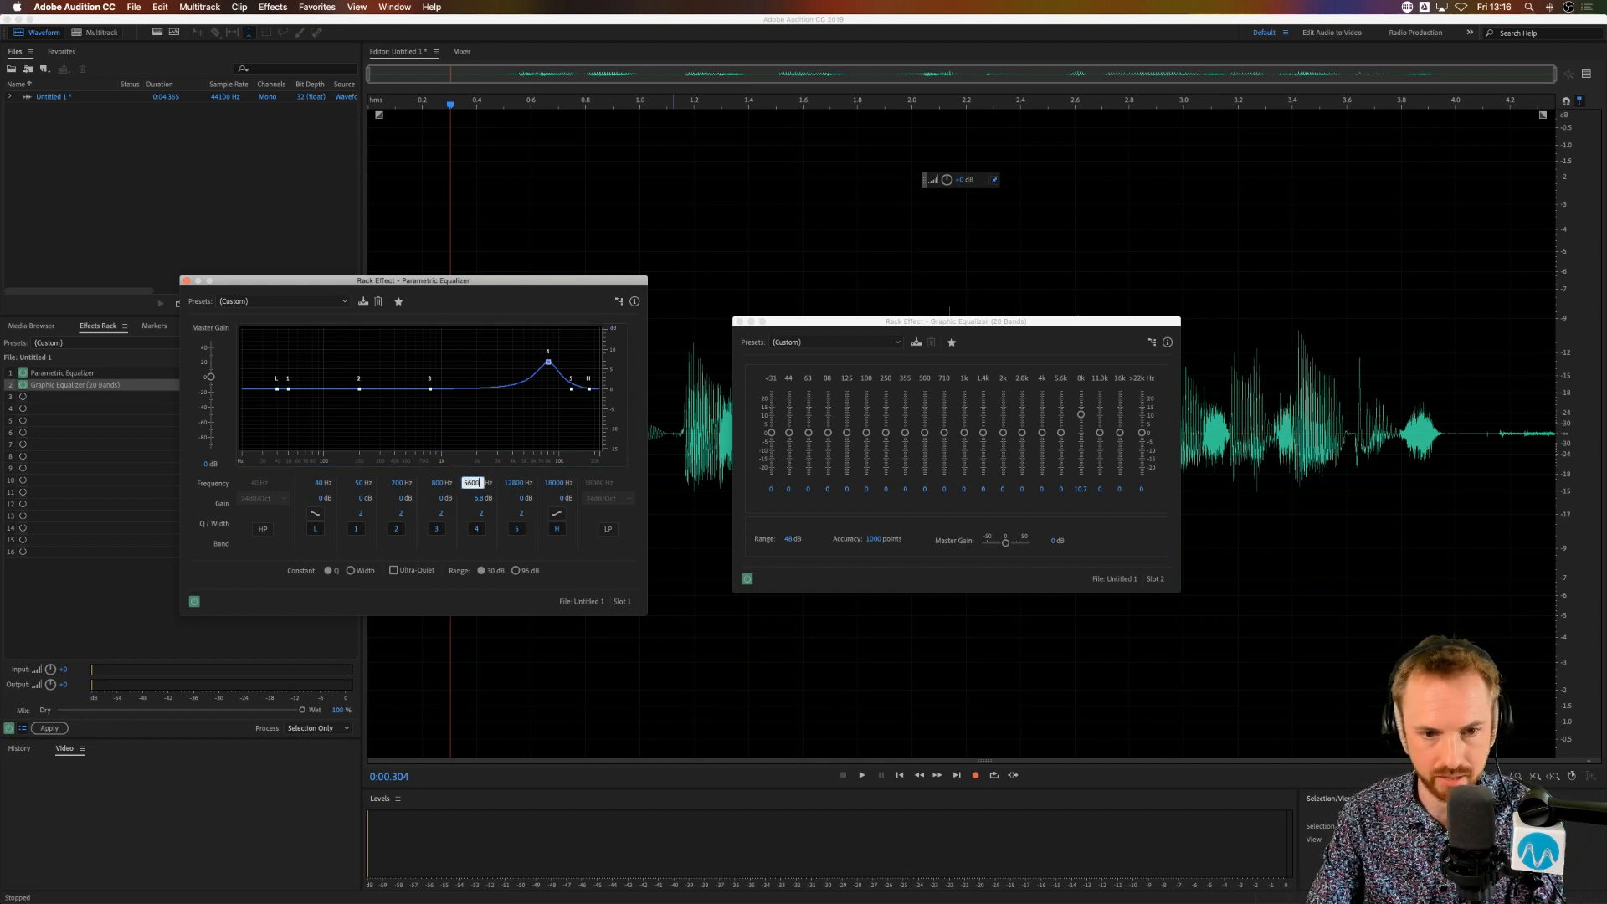
key("Return")
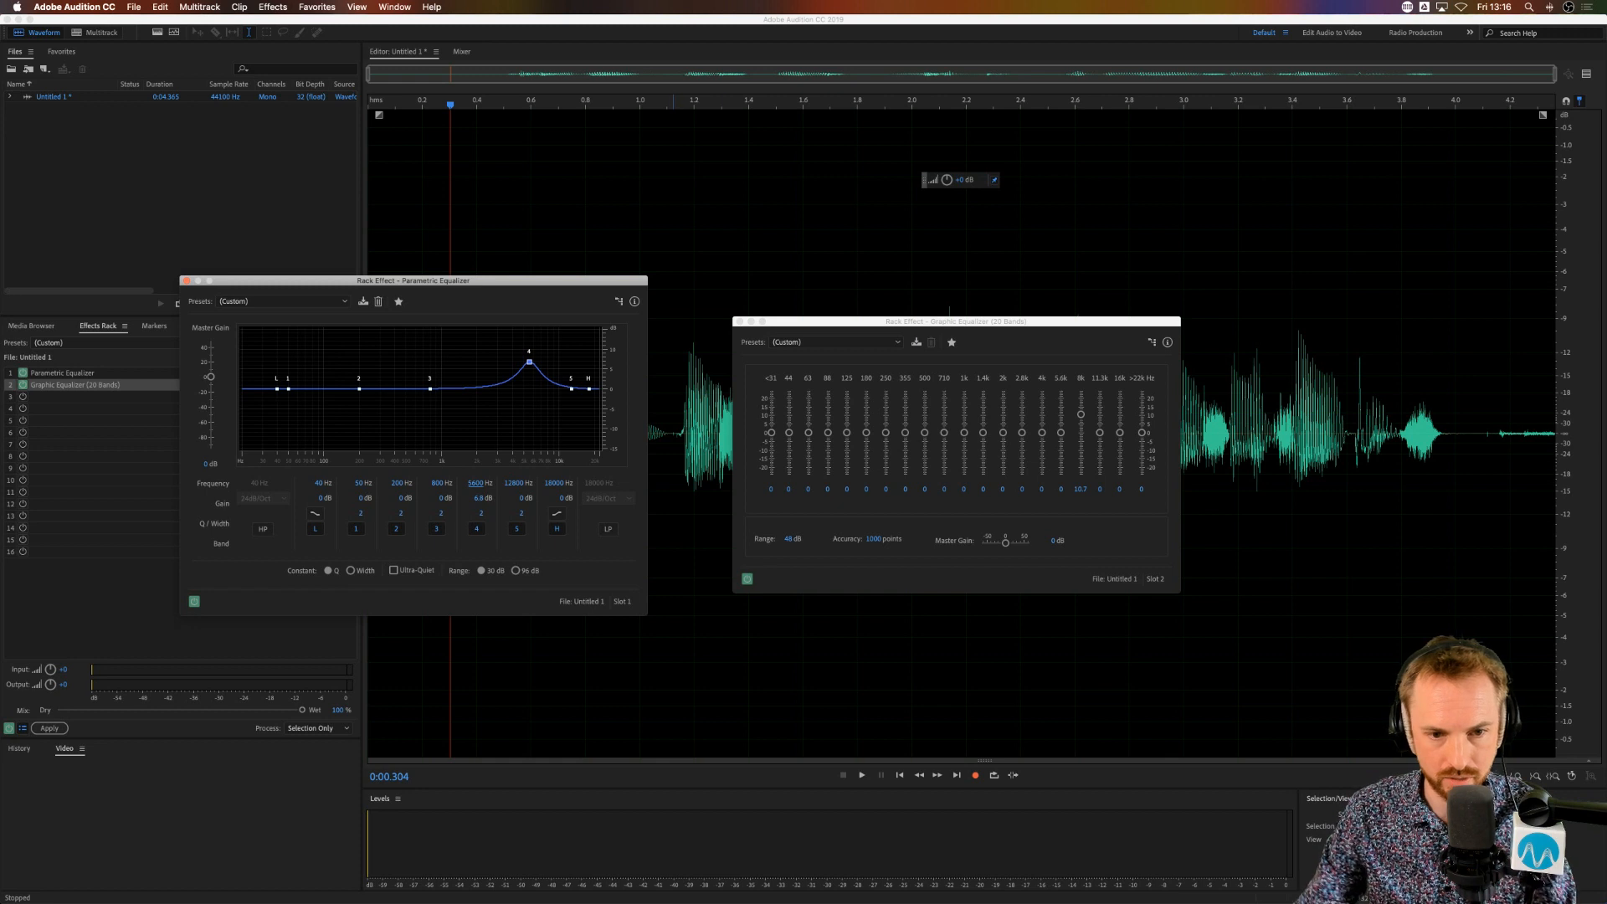
left_click(530, 365)
left_click_drag(535, 371, 557, 368)
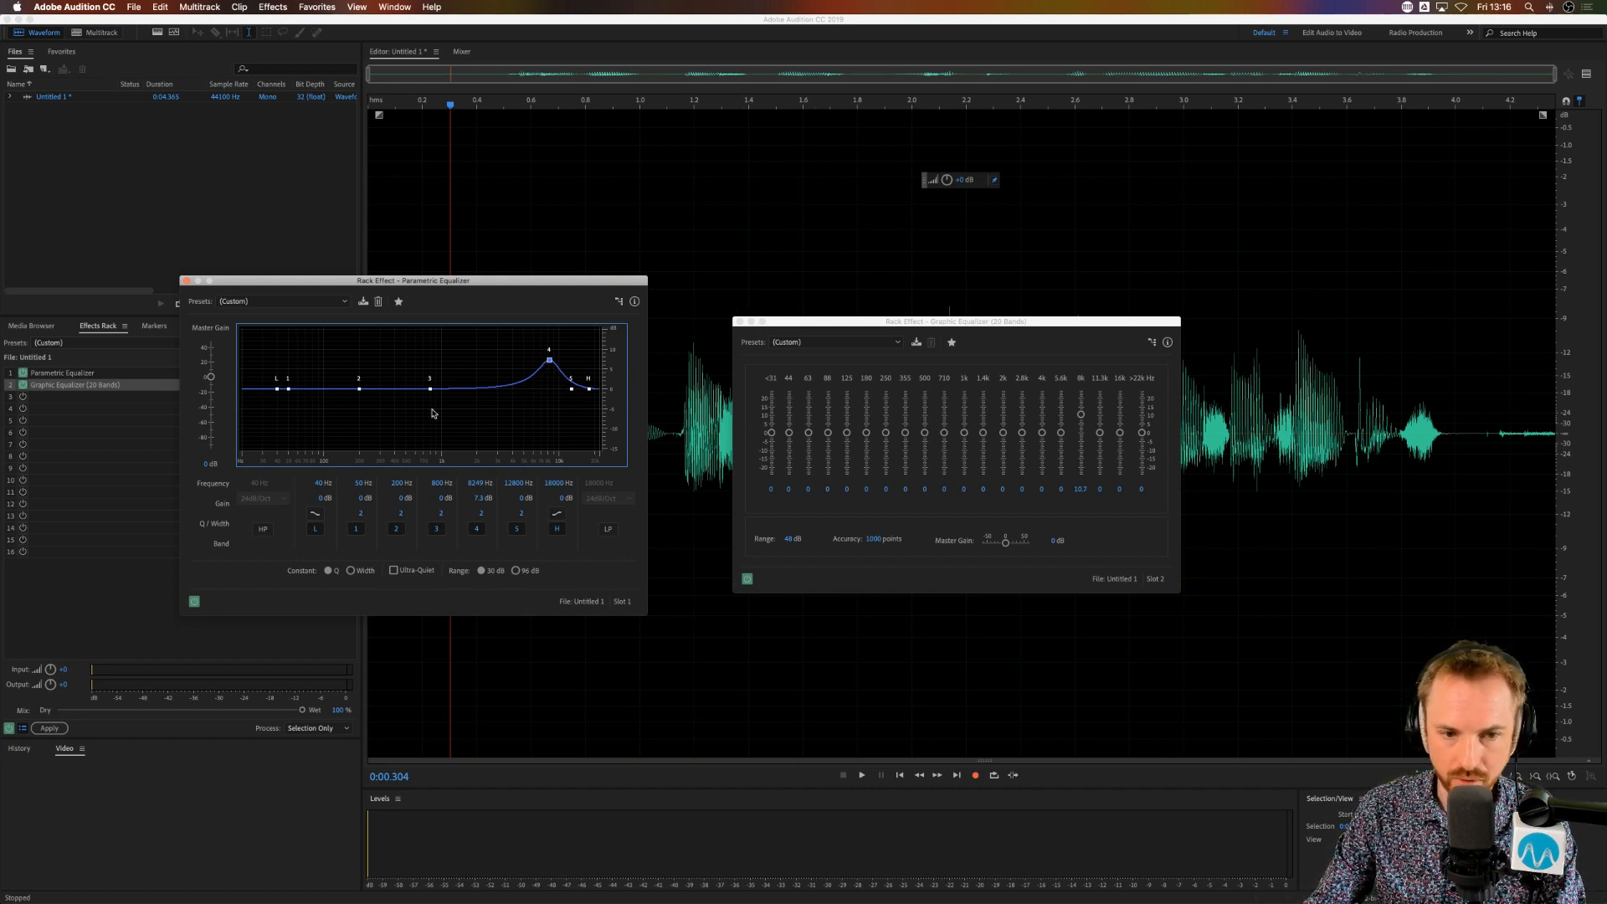
Step: Bypass the Graphic Equalizer in slot 2, close its window, and play the clip through the Parametric Equalizer alone
left_click(22, 385)
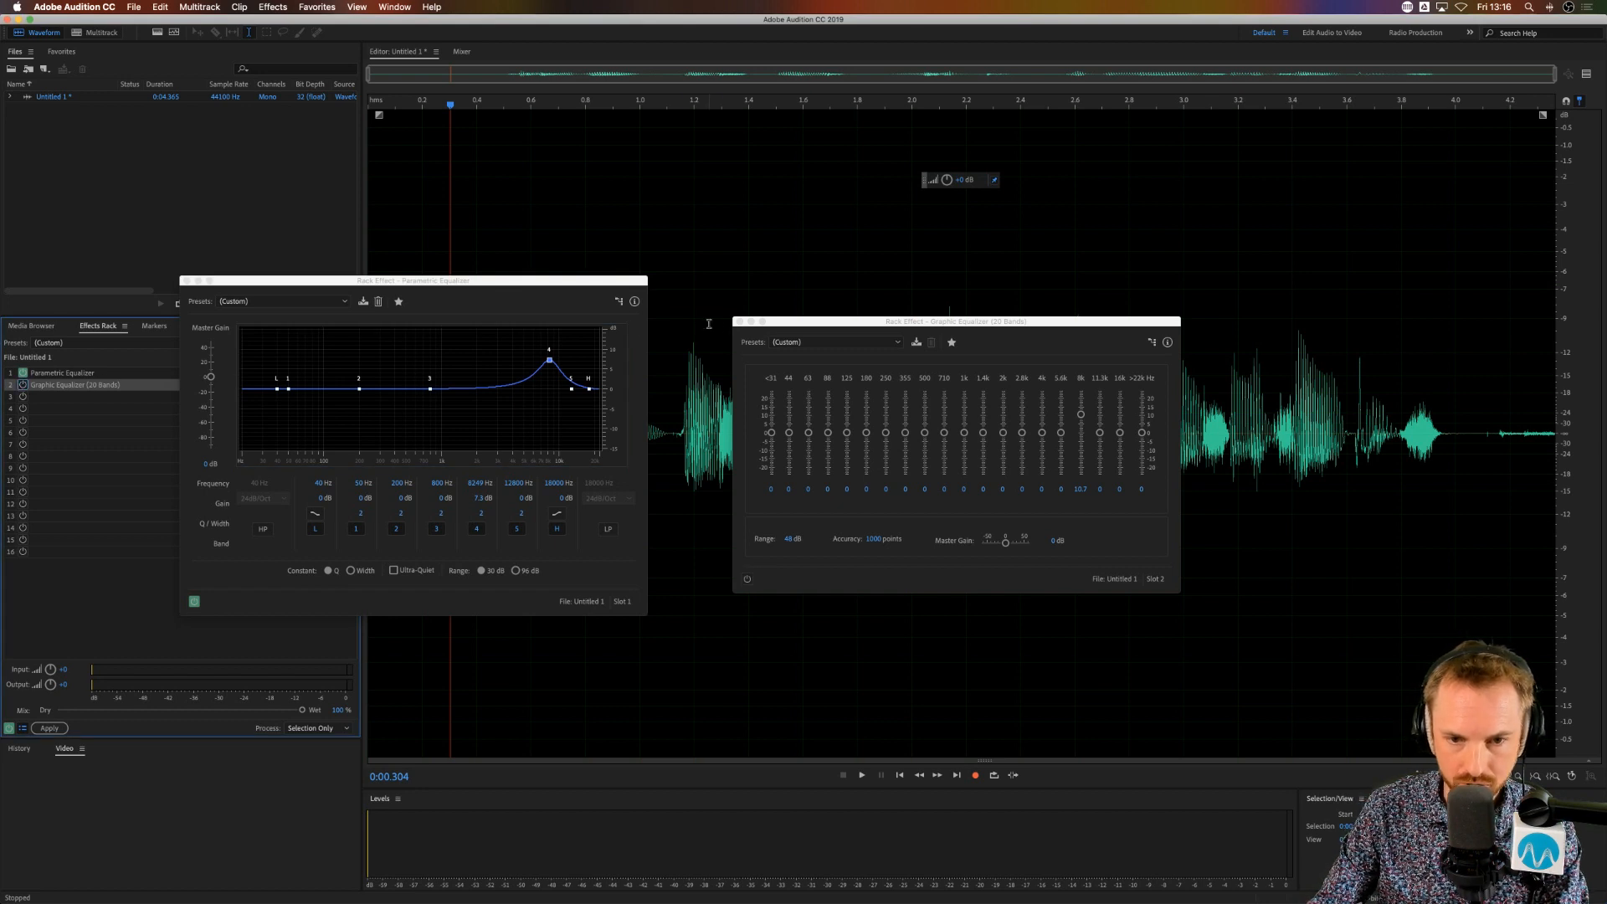
left_click(739, 322)
key("space")
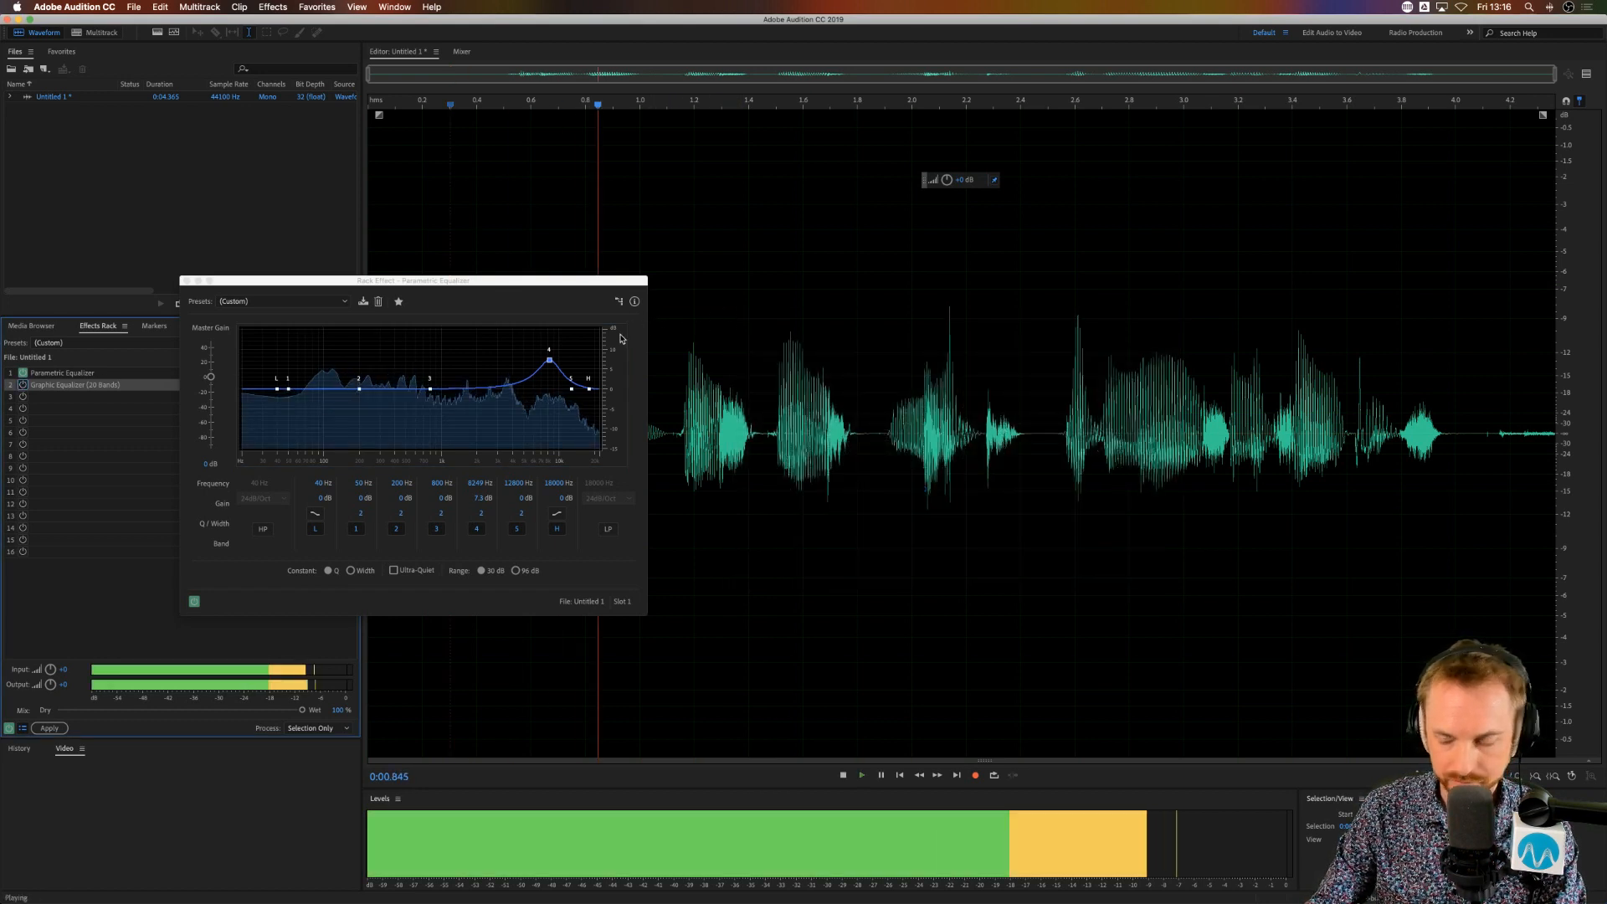
key("space")
key("space")
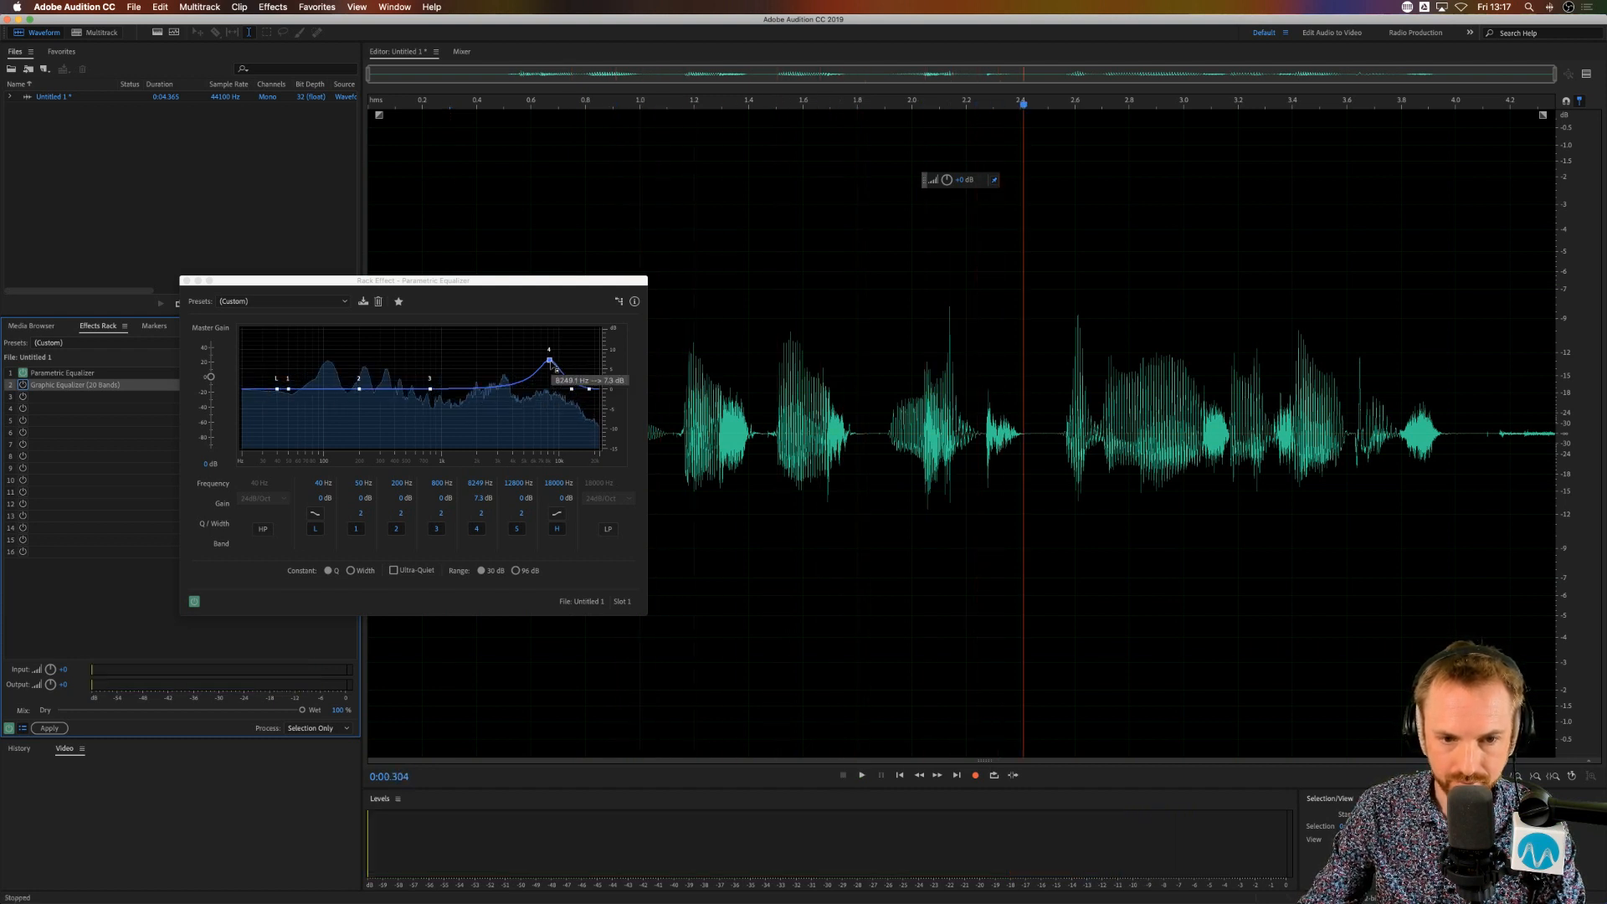
Step: Play the clip repeatedly while raising band 4's boost to about 14.5 dB near 8.4 kHz
left_click_drag(557, 369, 556, 347)
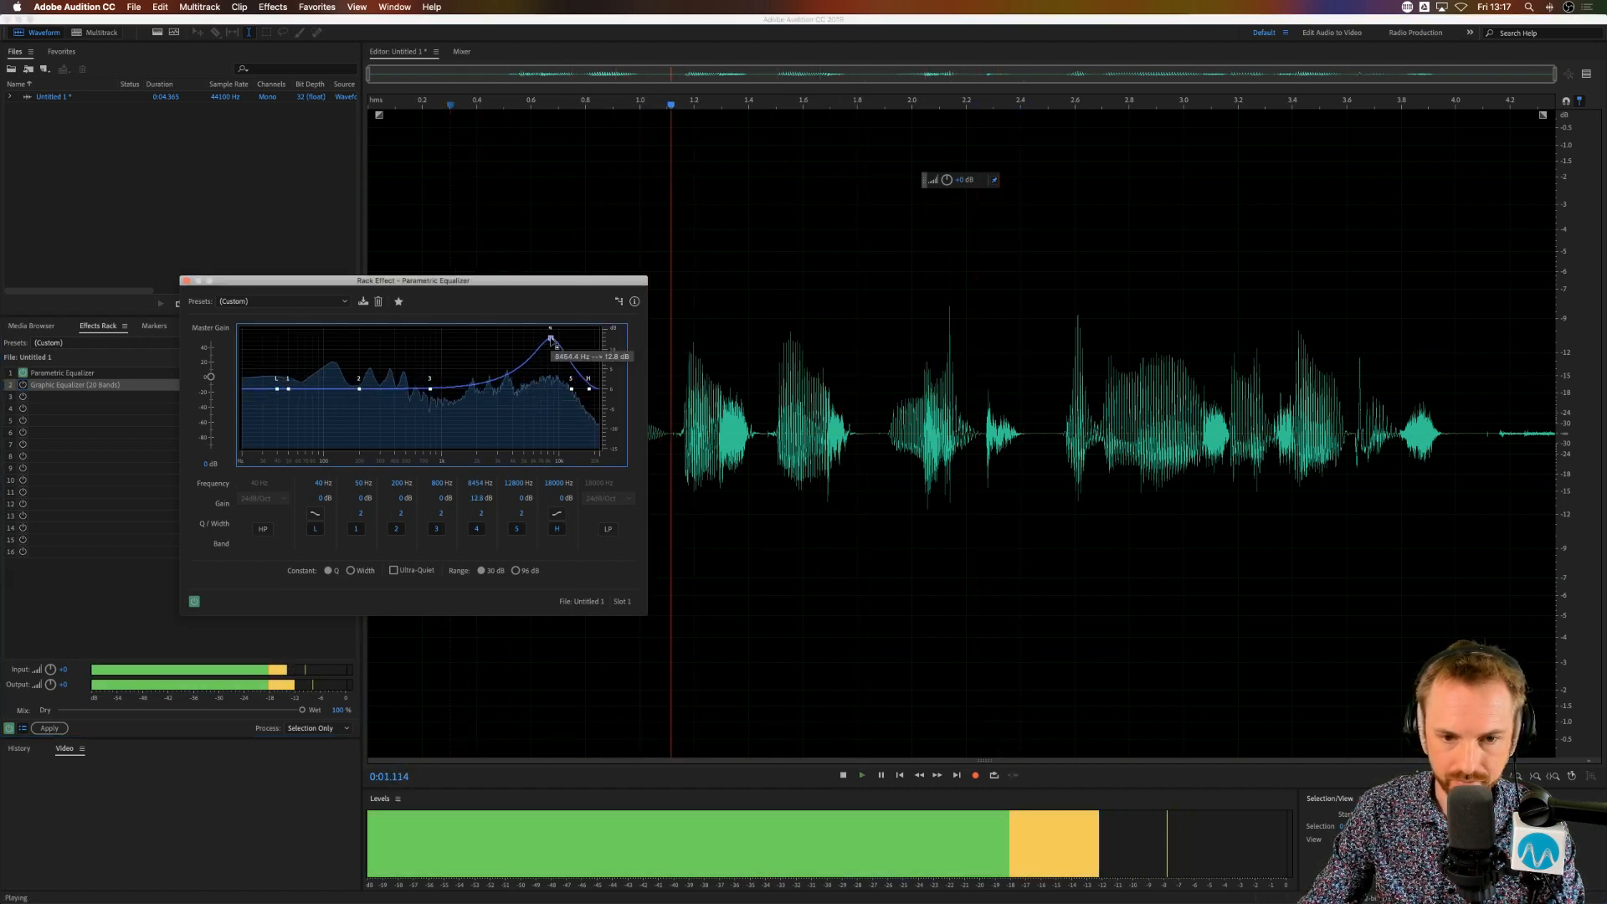
key("space")
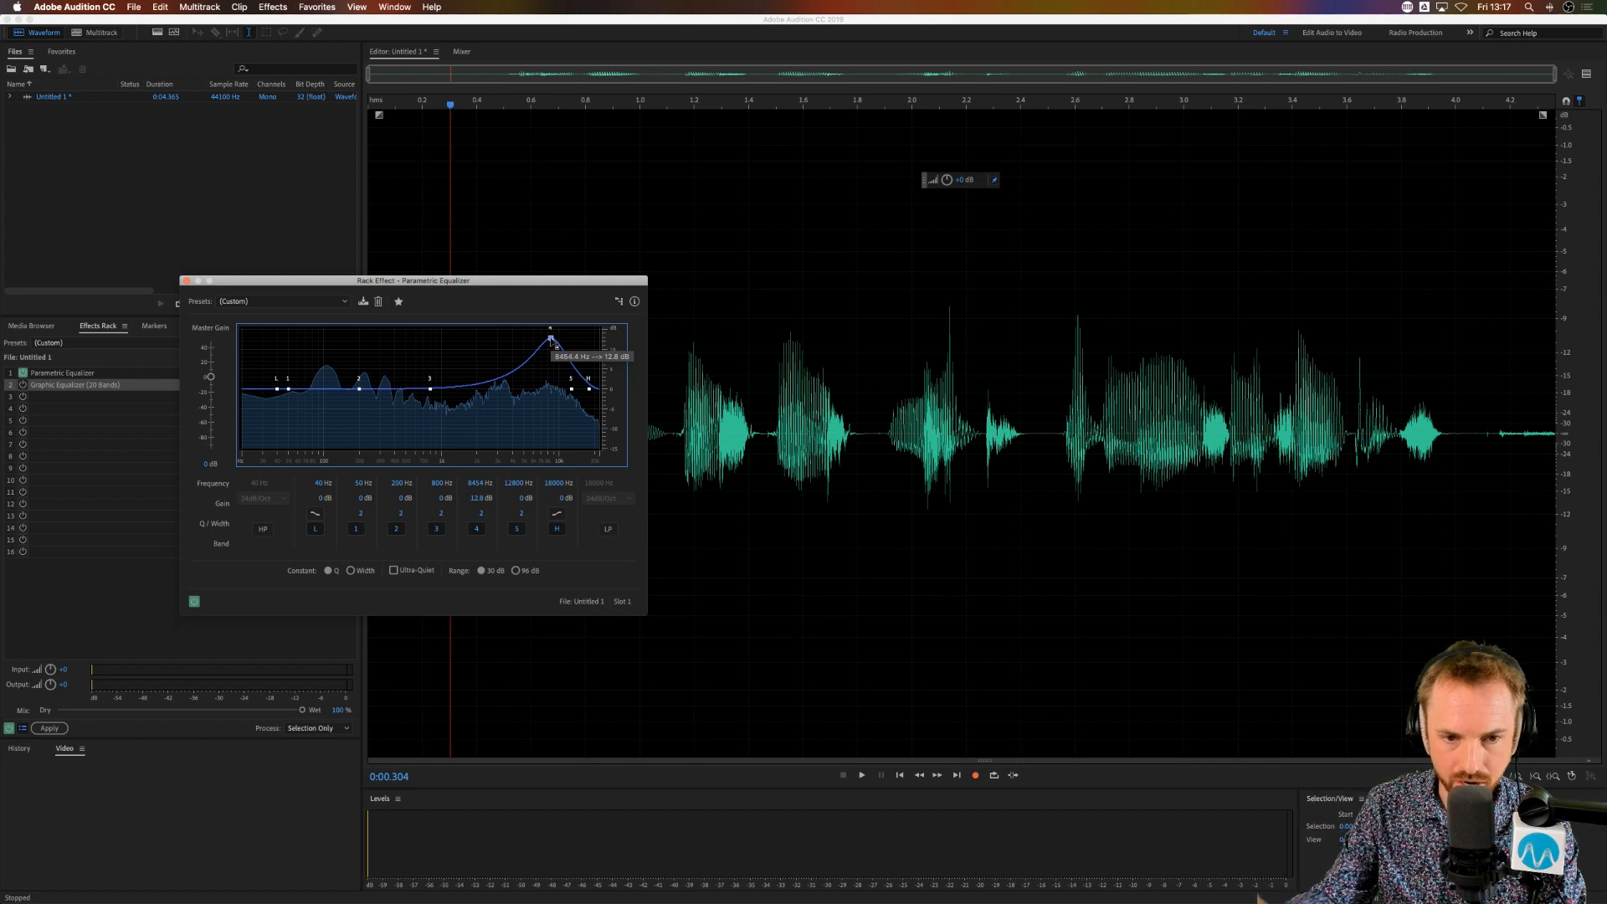
key("space")
left_click_drag(551, 340, 551, 332)
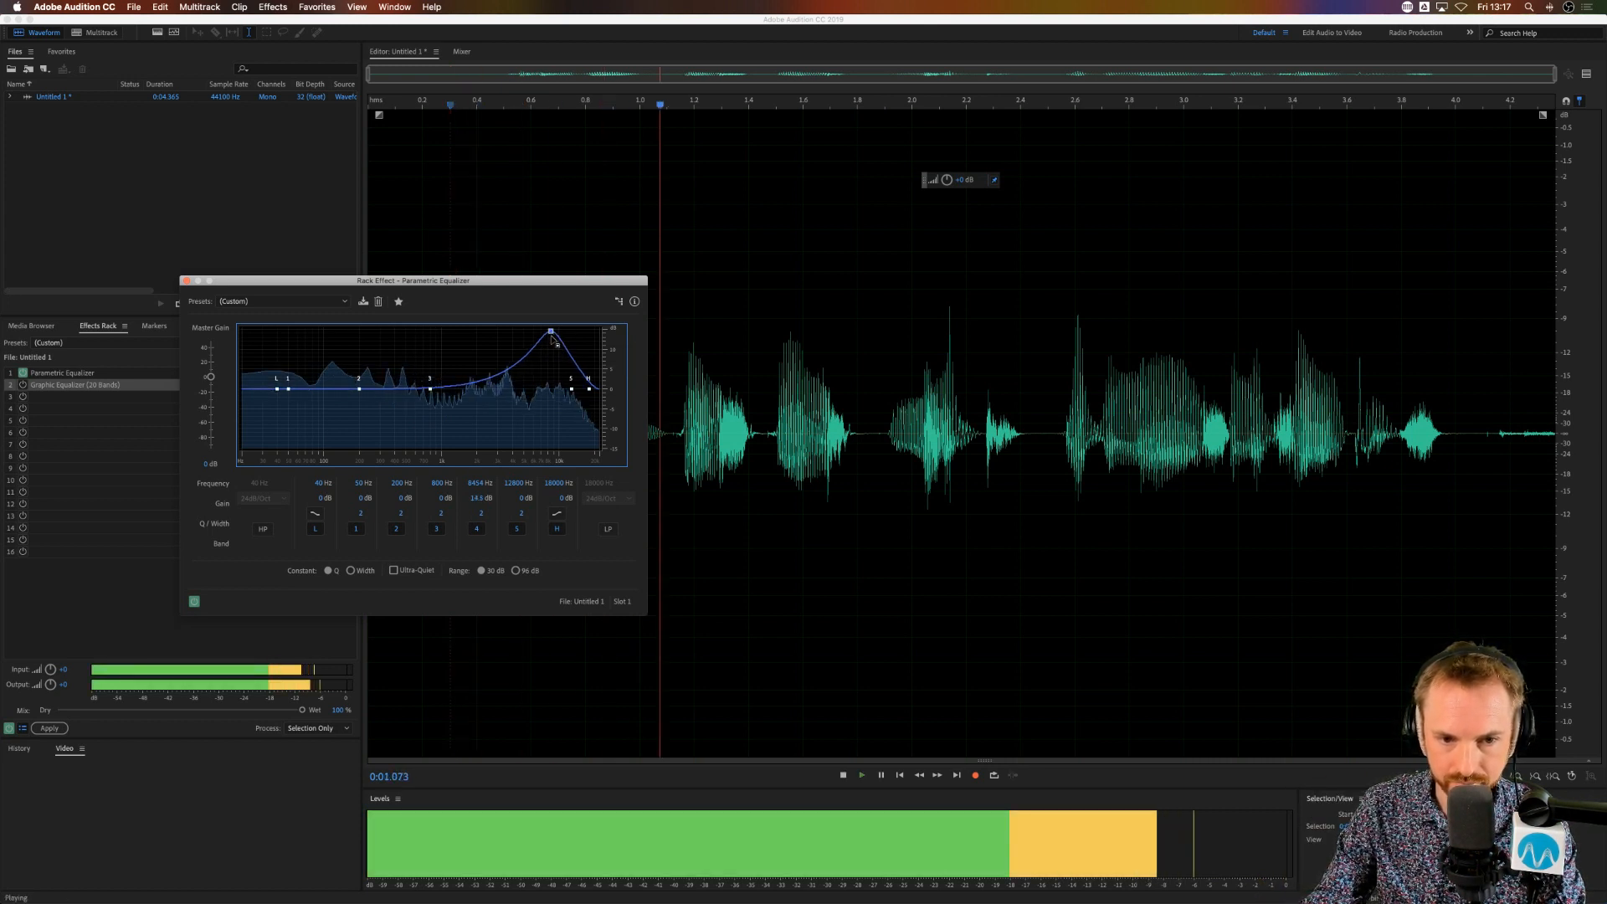
key("space")
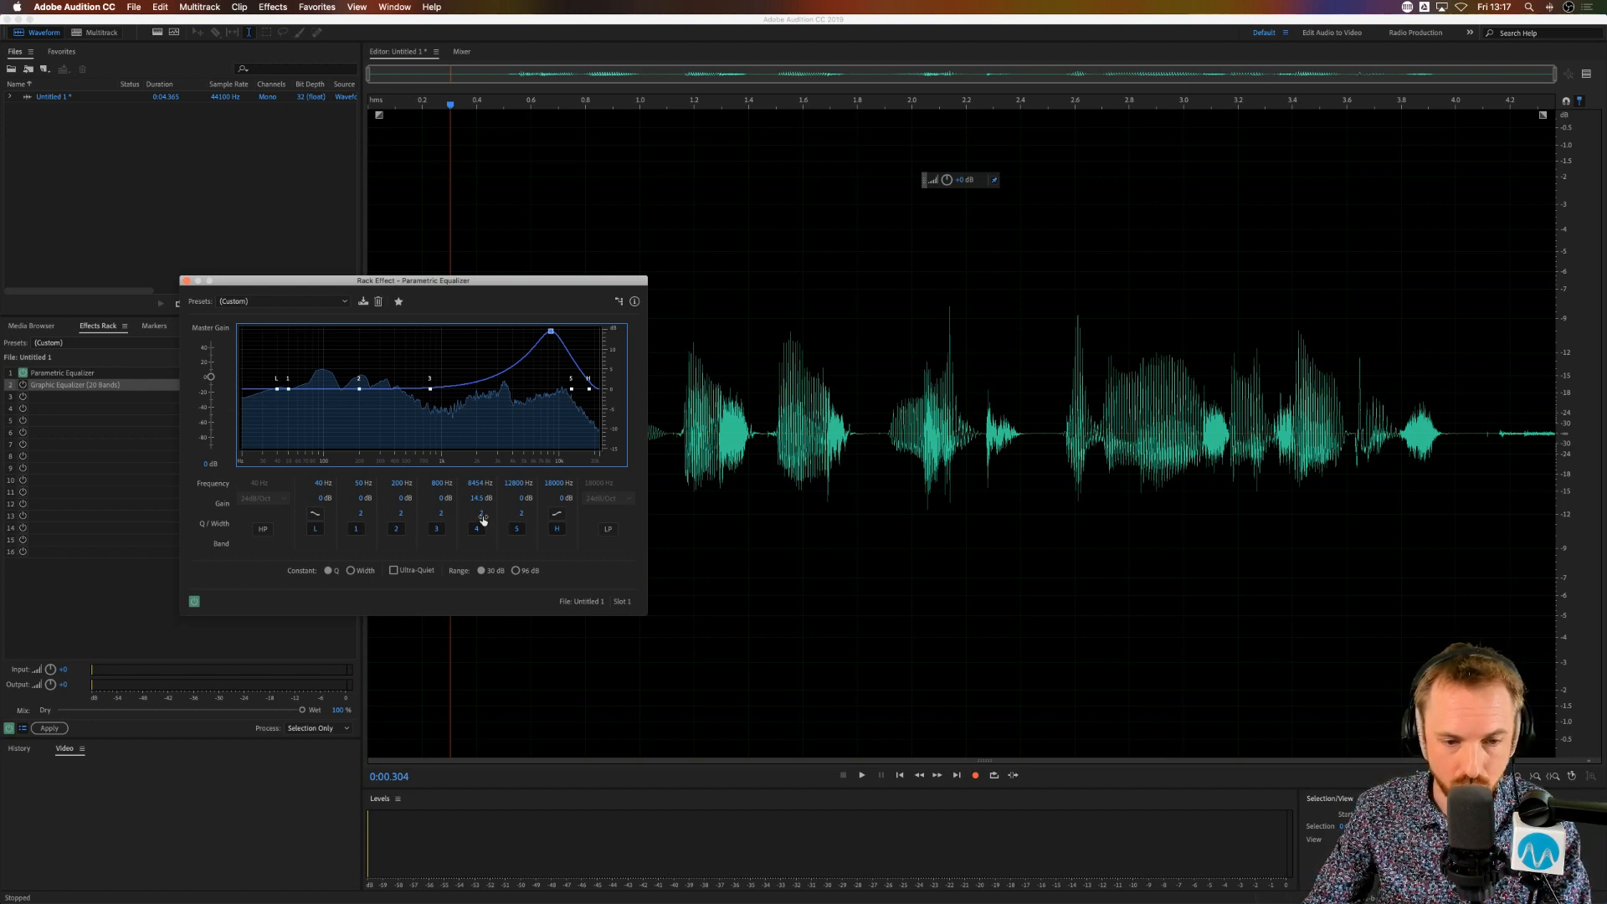
Step: Widen band 4 by lowering its Q to about 0.6 and play the clip to hear the broad boost
left_click_drag(483, 519, 476, 519)
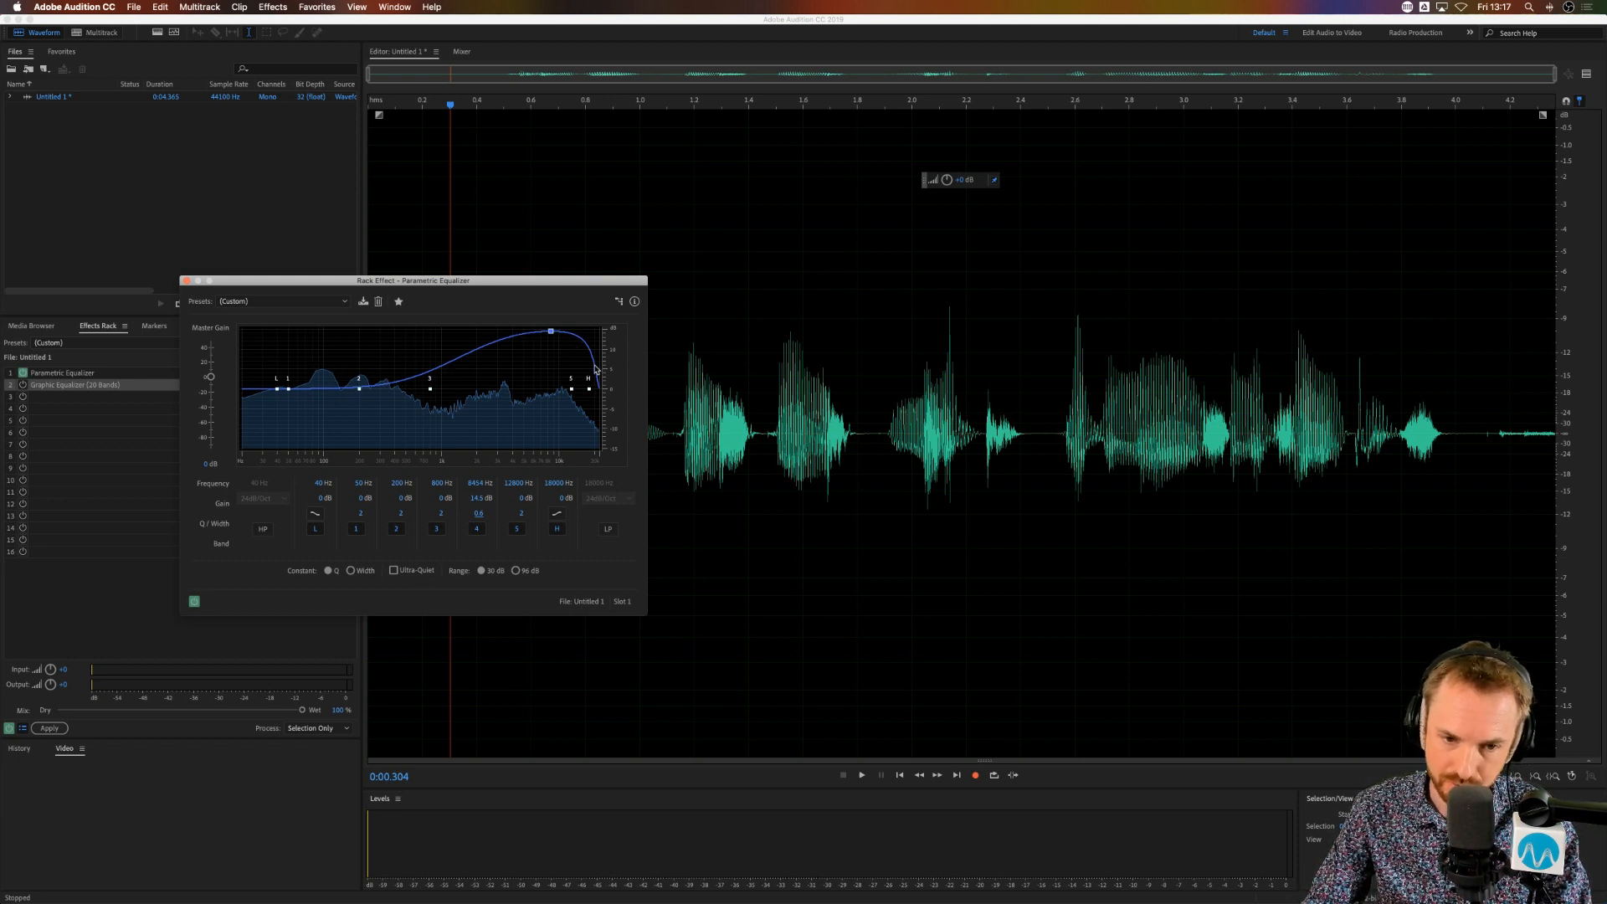
key("space")
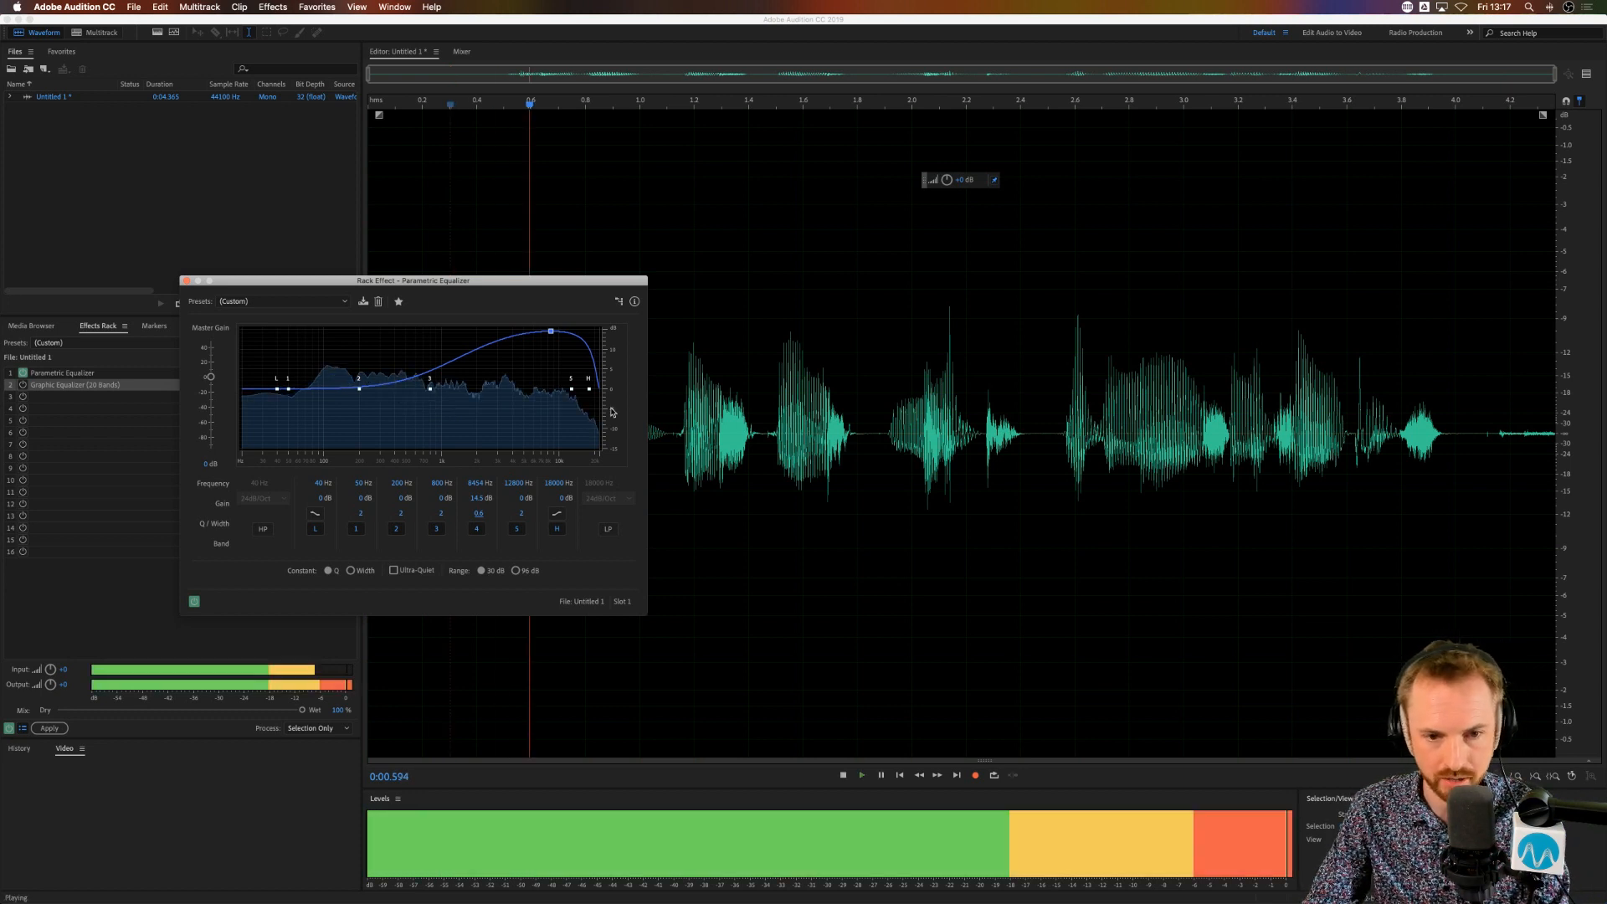
key("space")
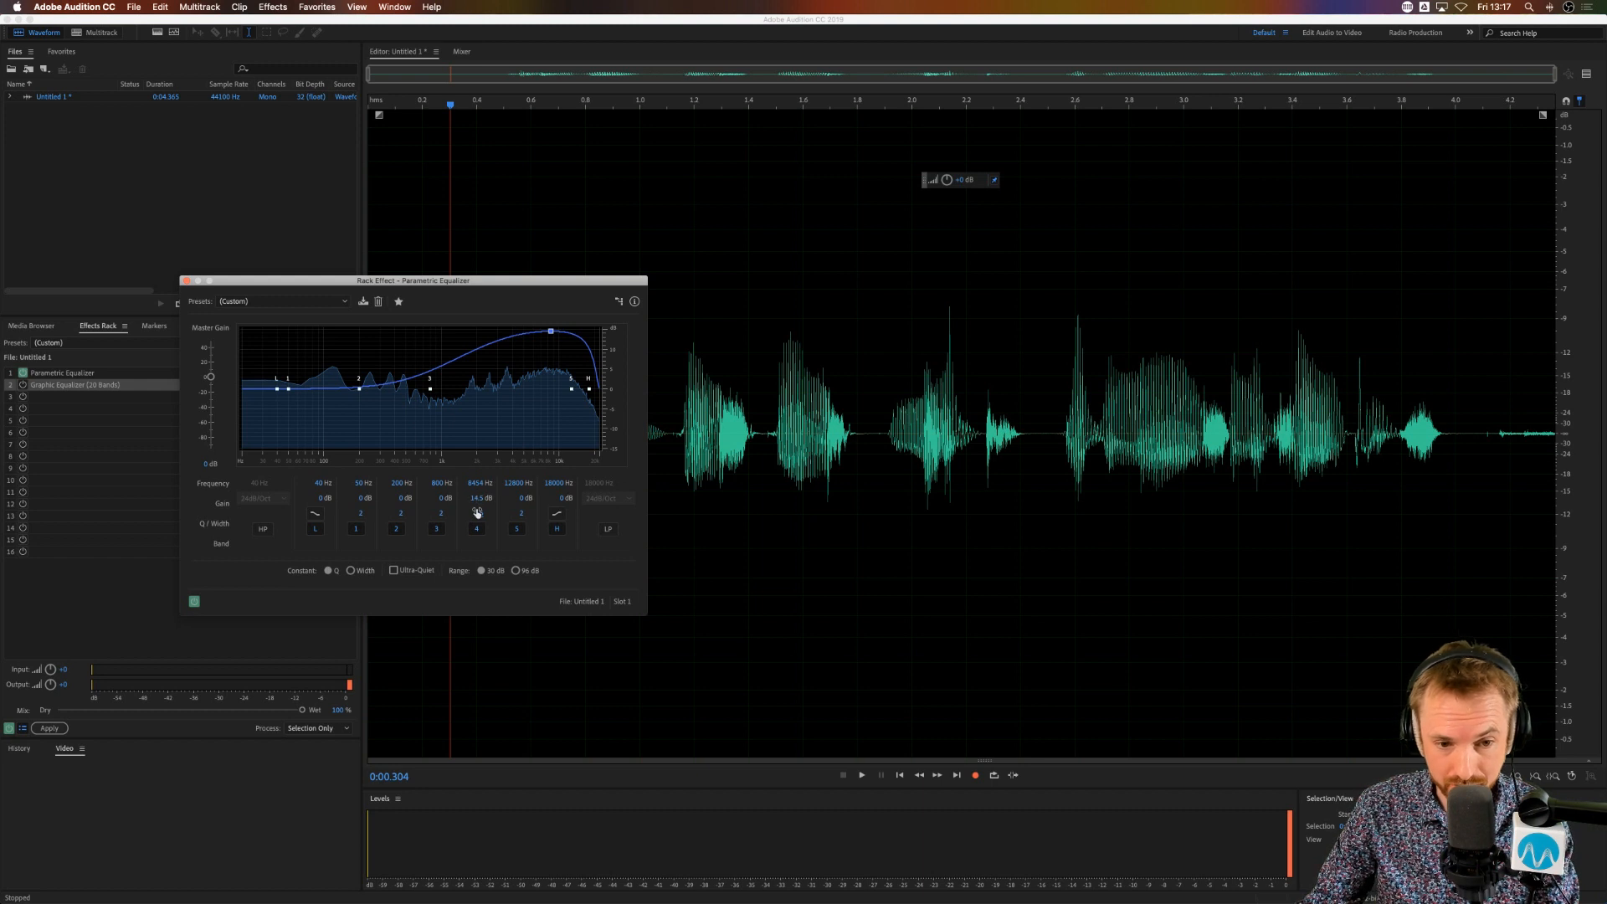
Step: Narrow band 4 of the Parametric Equalizer by setting its Q to 16
left_click_drag(478, 513, 524, 508)
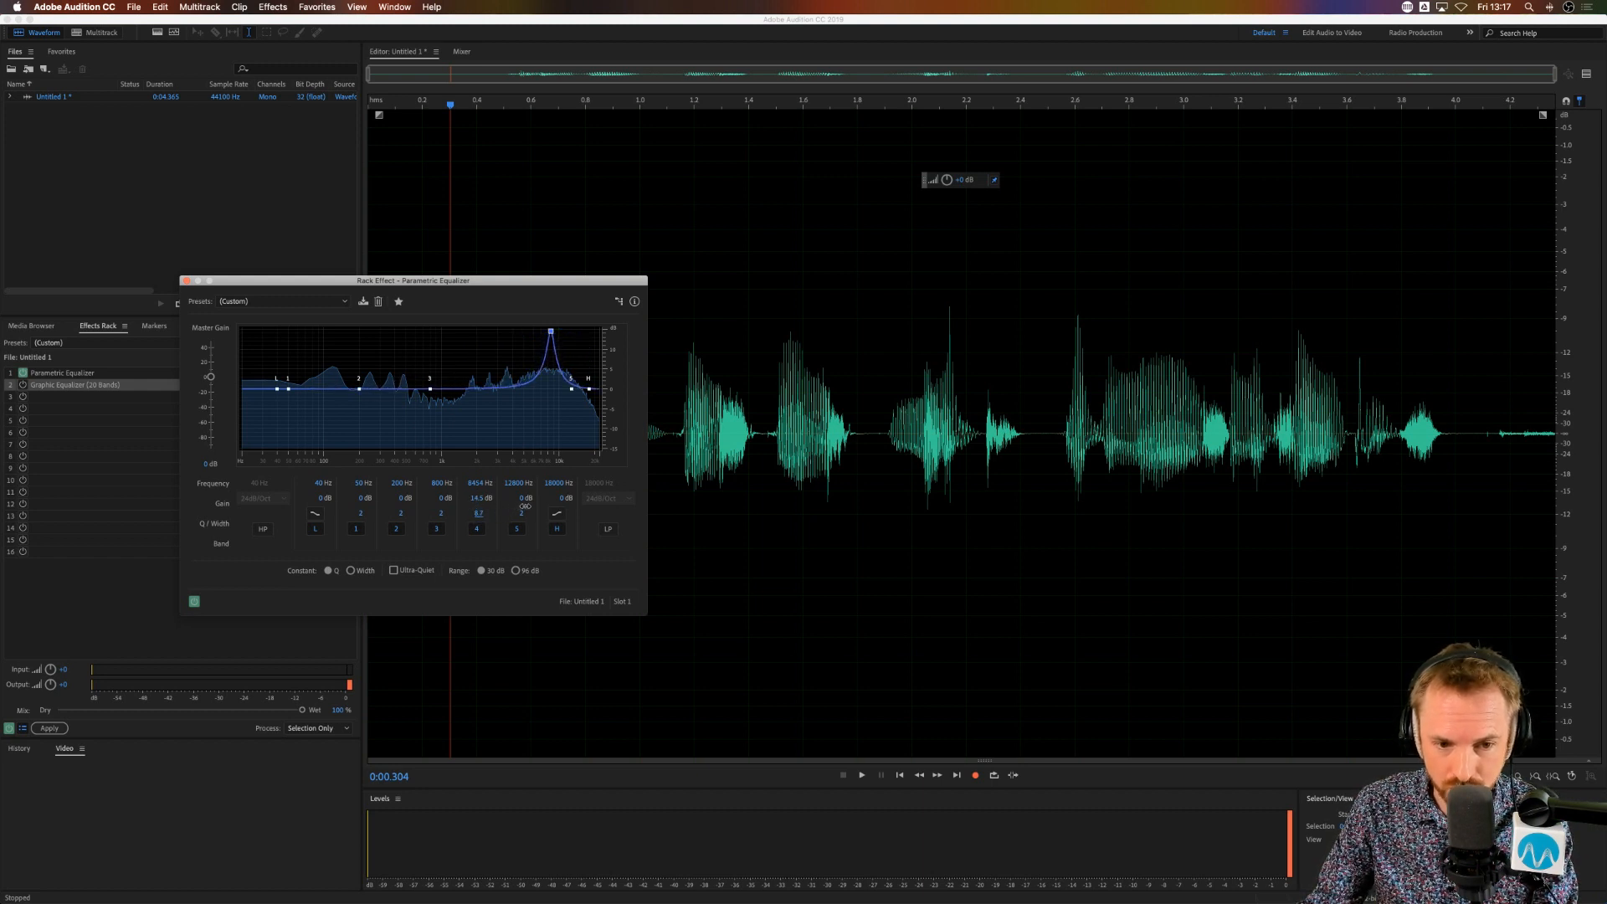
left_click(478, 513)
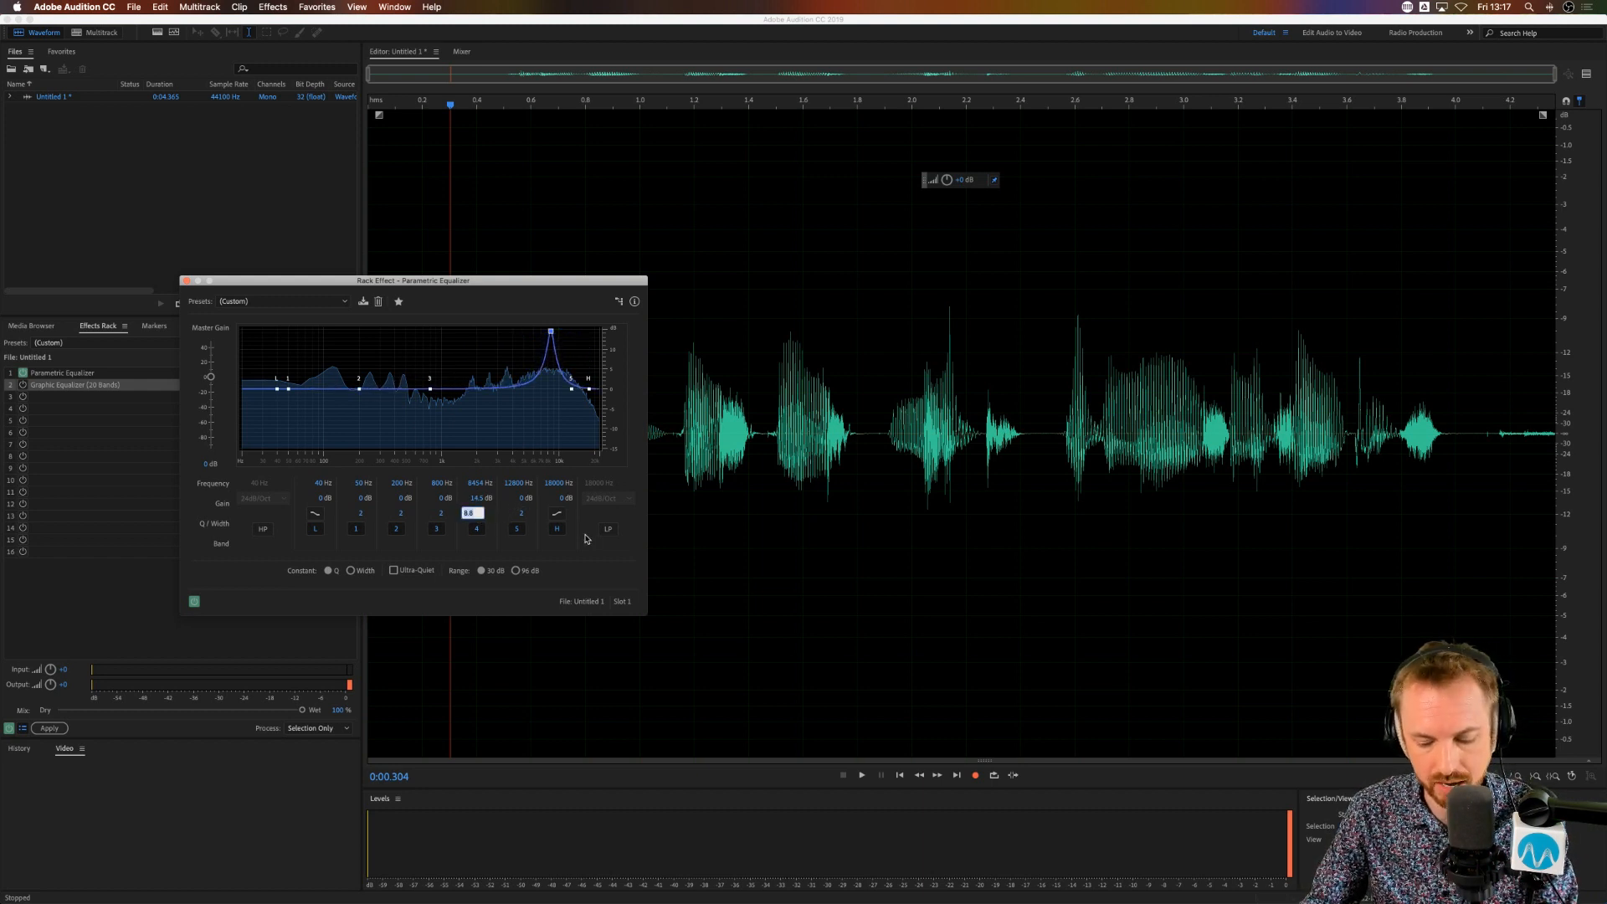
type("16")
key("Return")
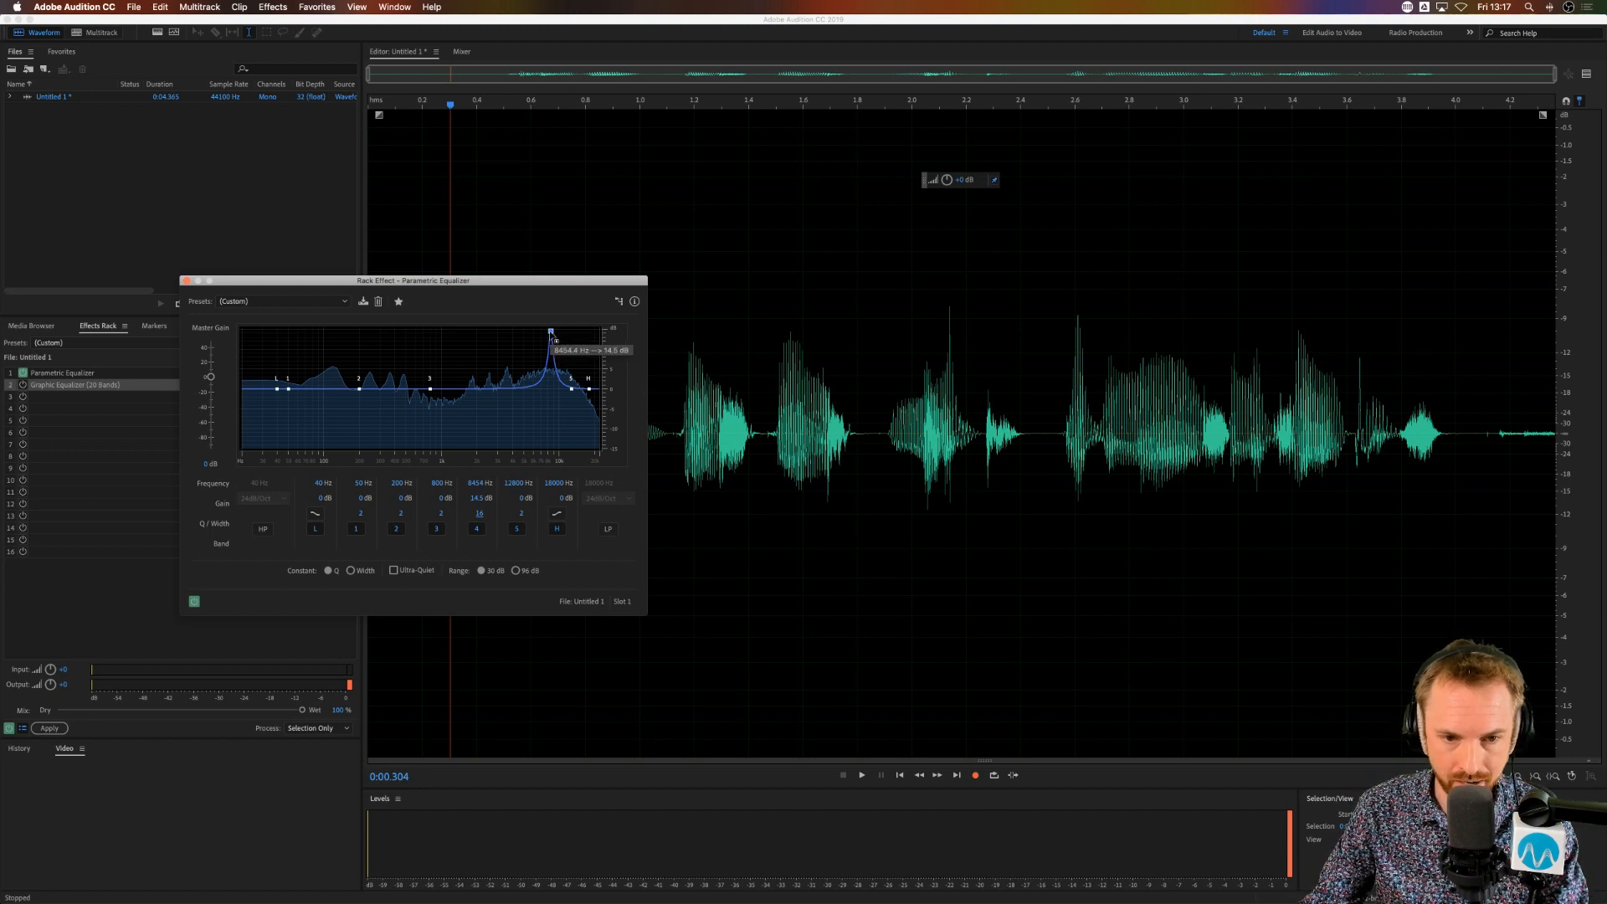
Step: Play the clip while sweeping the narrow band 4 boost up to about 10 kHz at 15 dB
key("space")
mouse_move(552, 332)
left_mouse_down()
mouse_move(308, 330)
mouse_move(558, 330)
left_mouse_up()
key("space")
key("space")
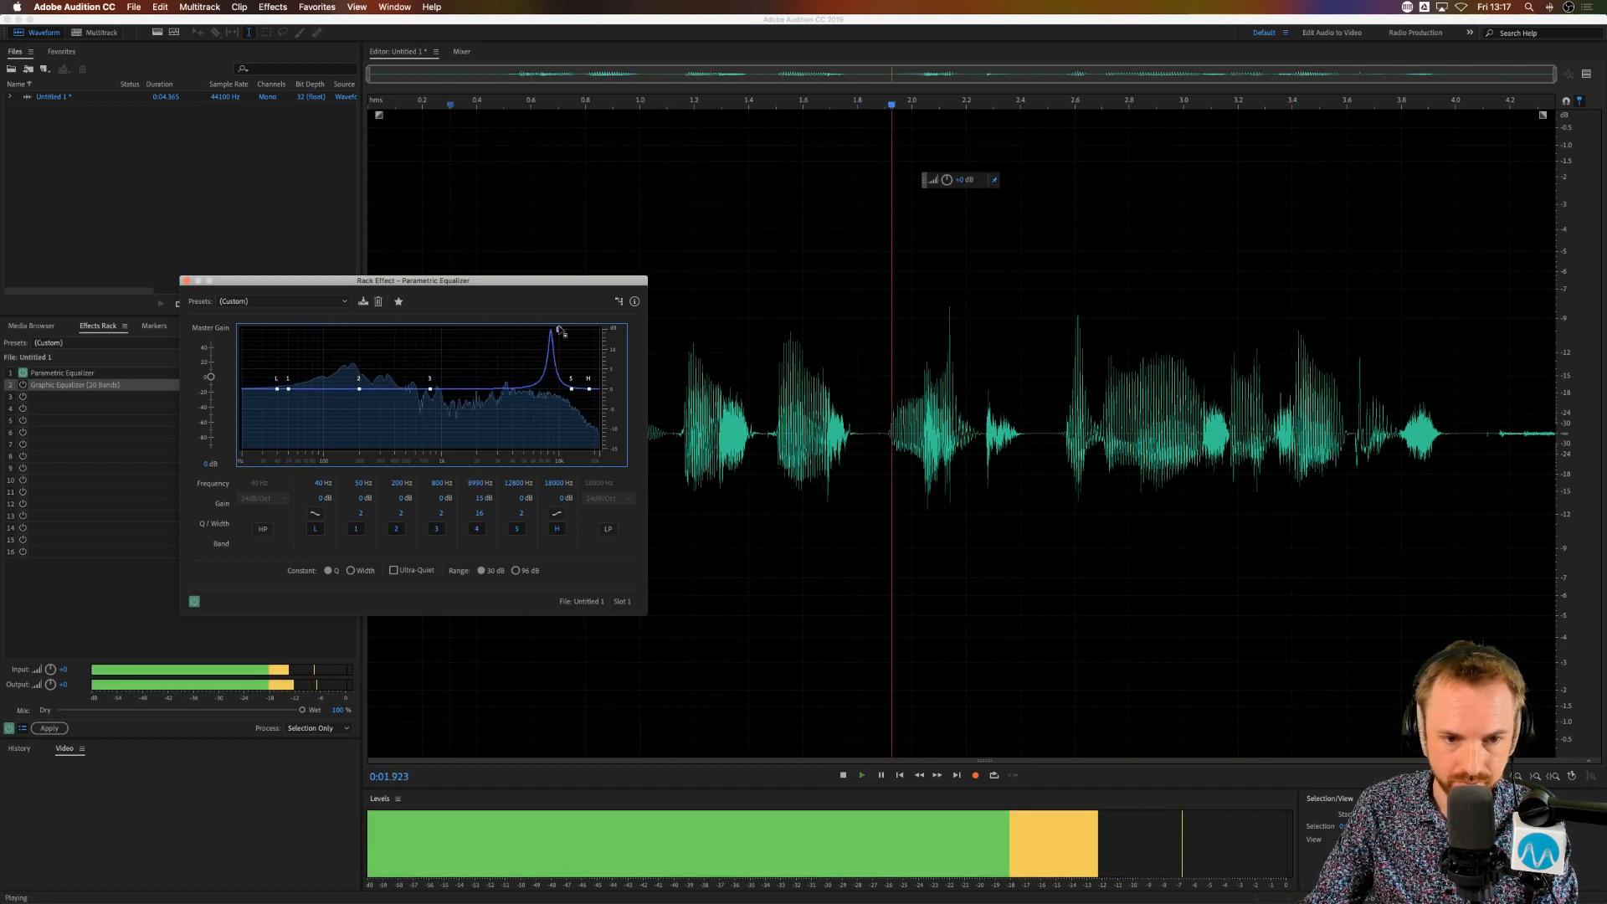
key("space")
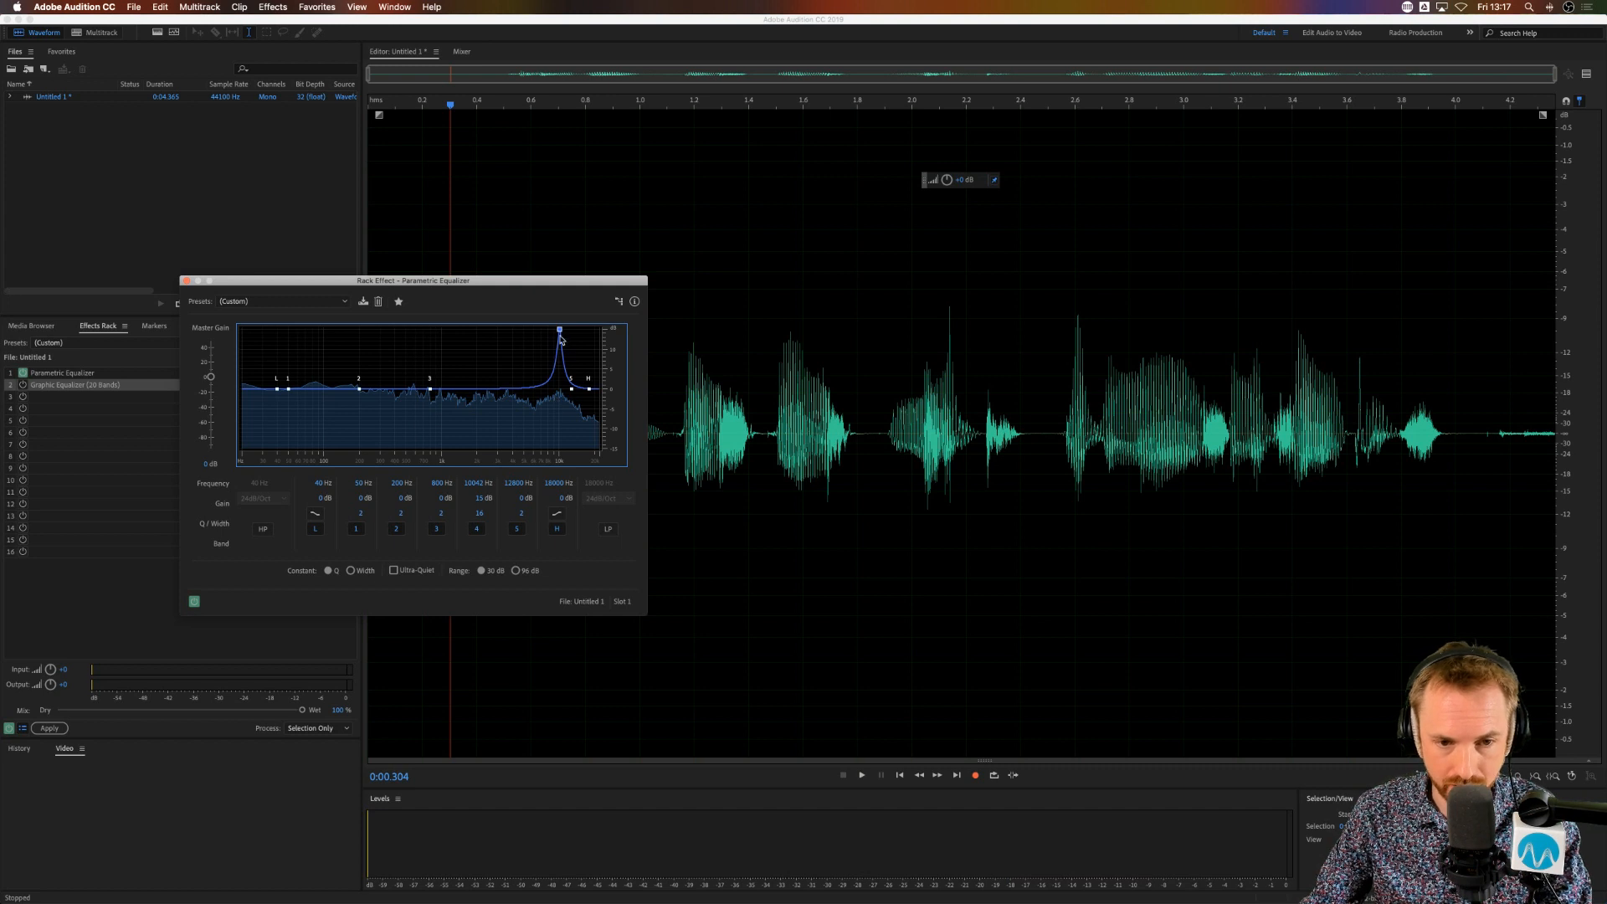
Step: Turn band 4 into a cut of about 9 dB near 5.1 kHz, and enable the high-pass filter at 90 Hz before closing the equalizer
left_click_drag(560, 337, 525, 425)
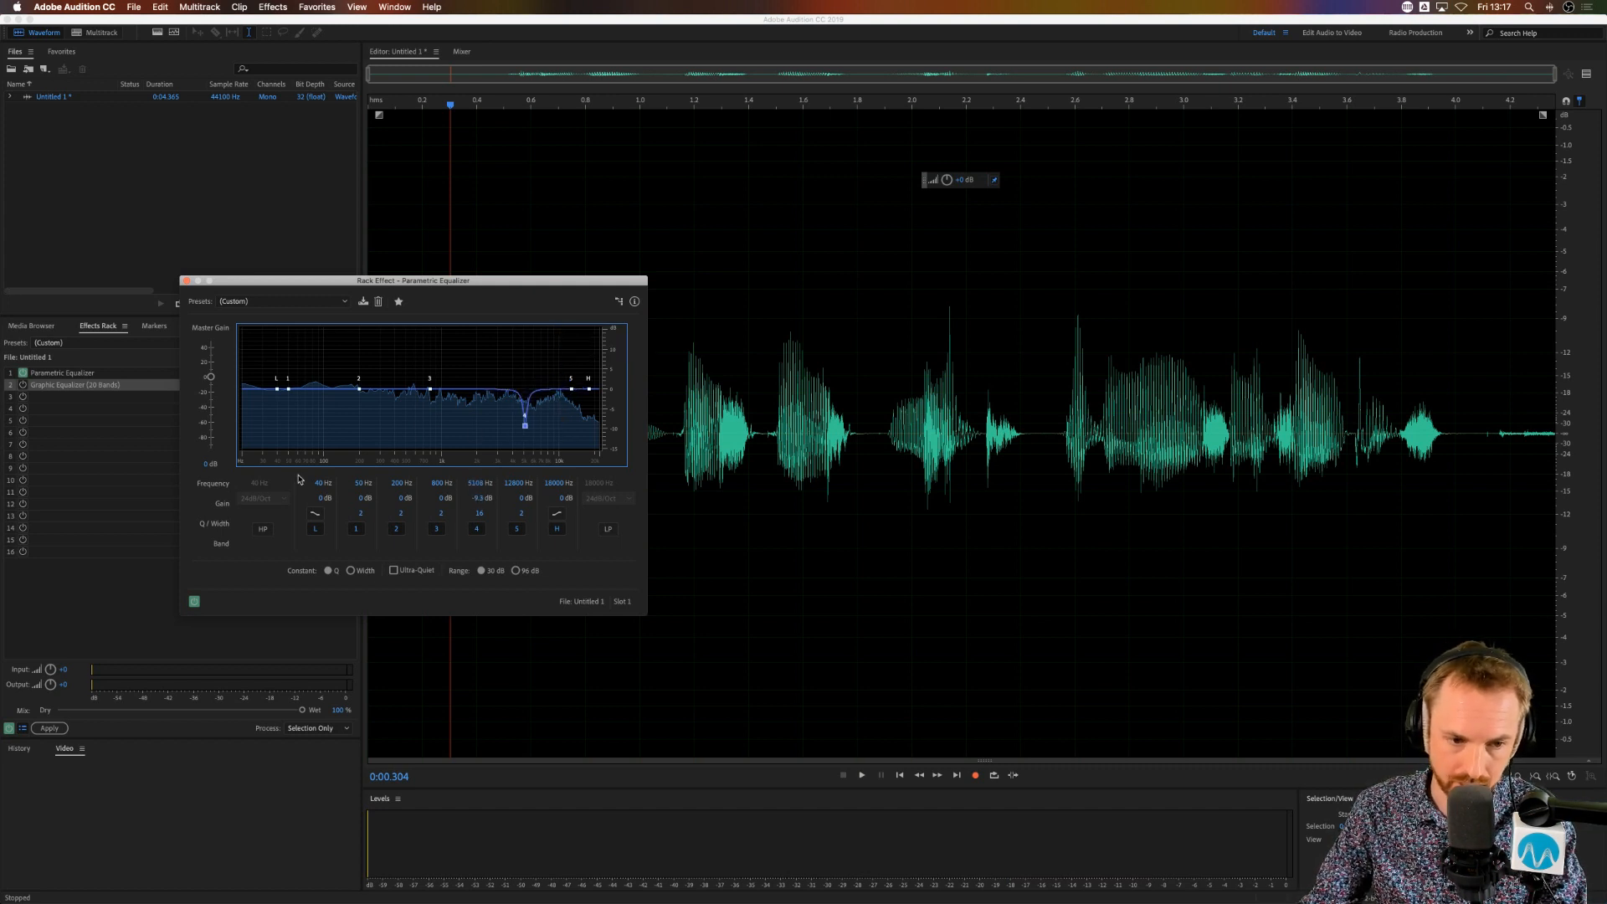
left_click(262, 530)
left_click_drag(277, 389, 318, 389)
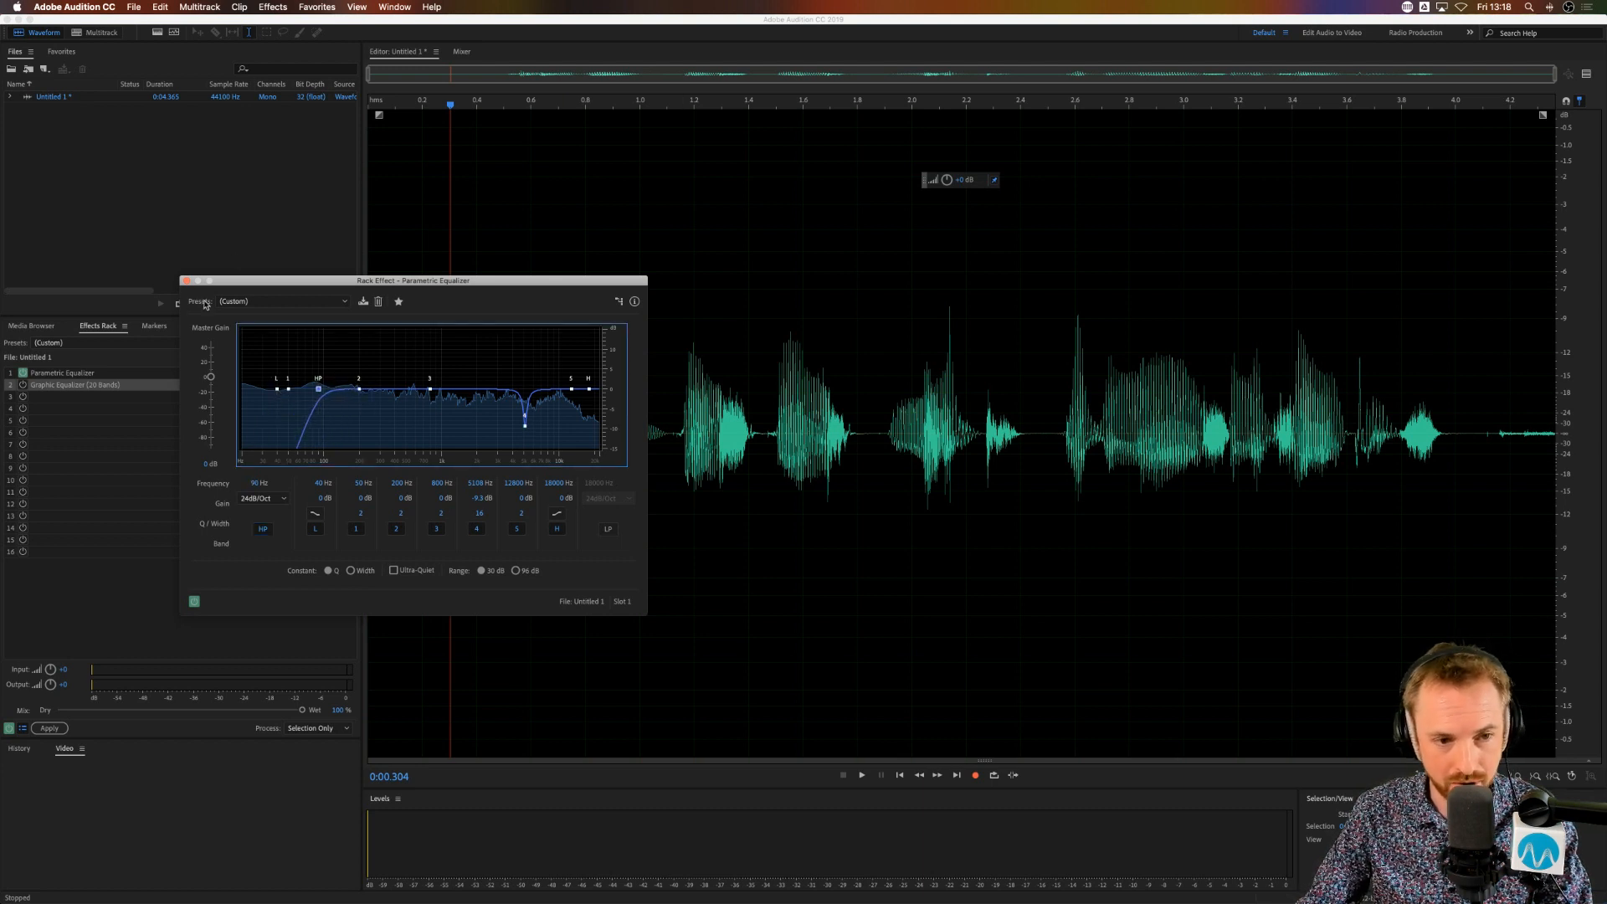
left_click(186, 281)
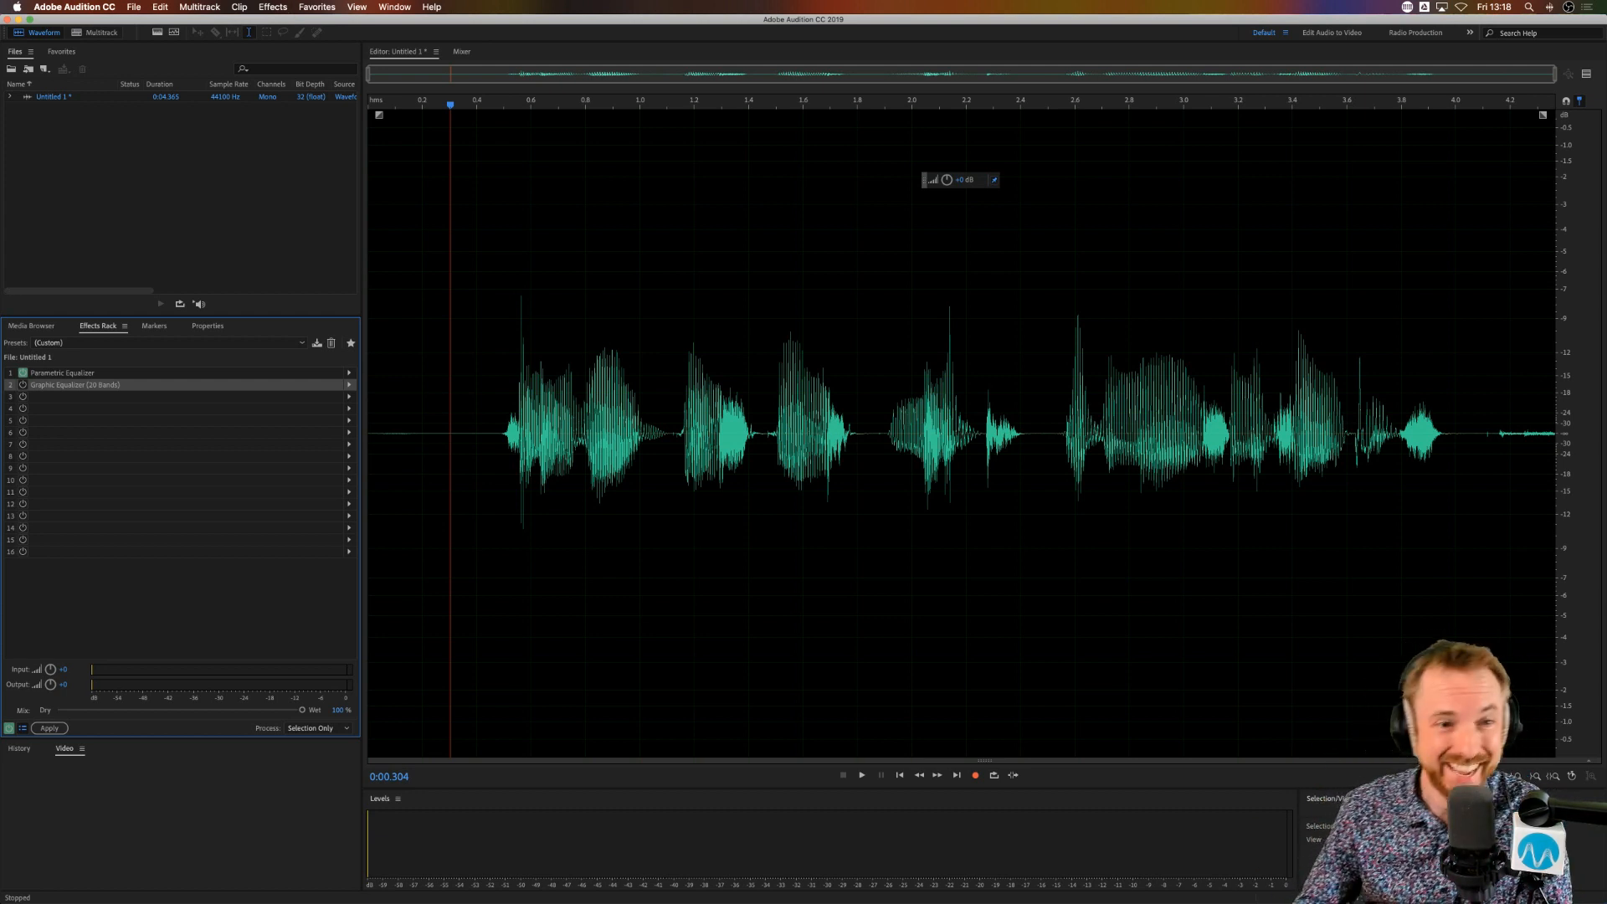
Step: Open the Dynamics Processing effect and raise the curve's -20 dB point to get about 3.8:1 compression above roughly -21 dB
left_click(263, 9)
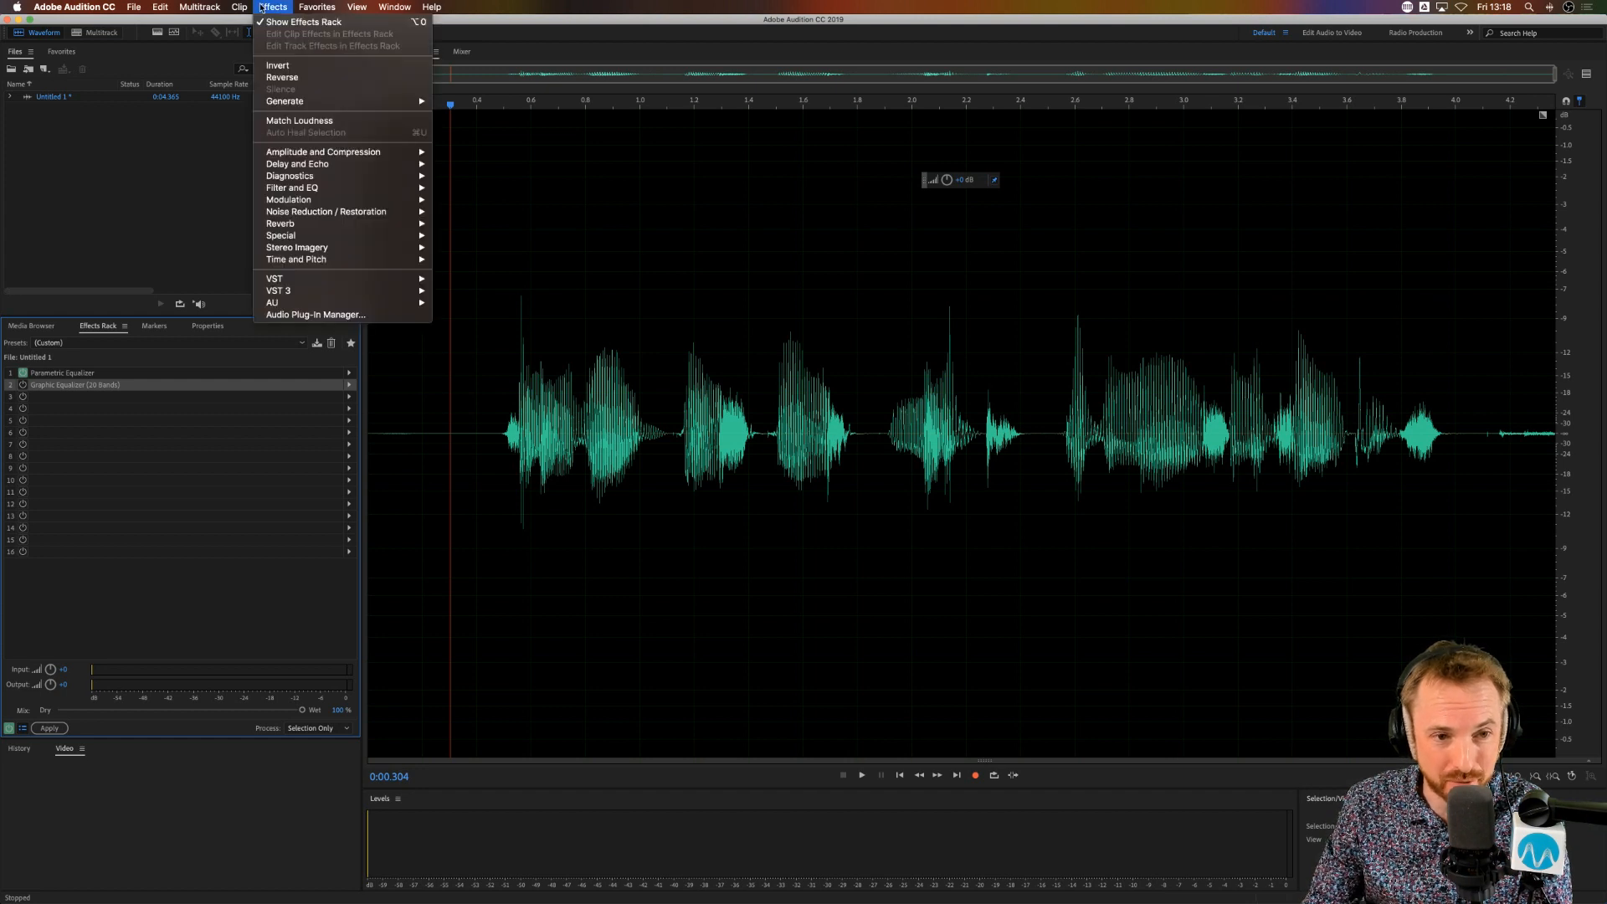
mouse_move(343, 152)
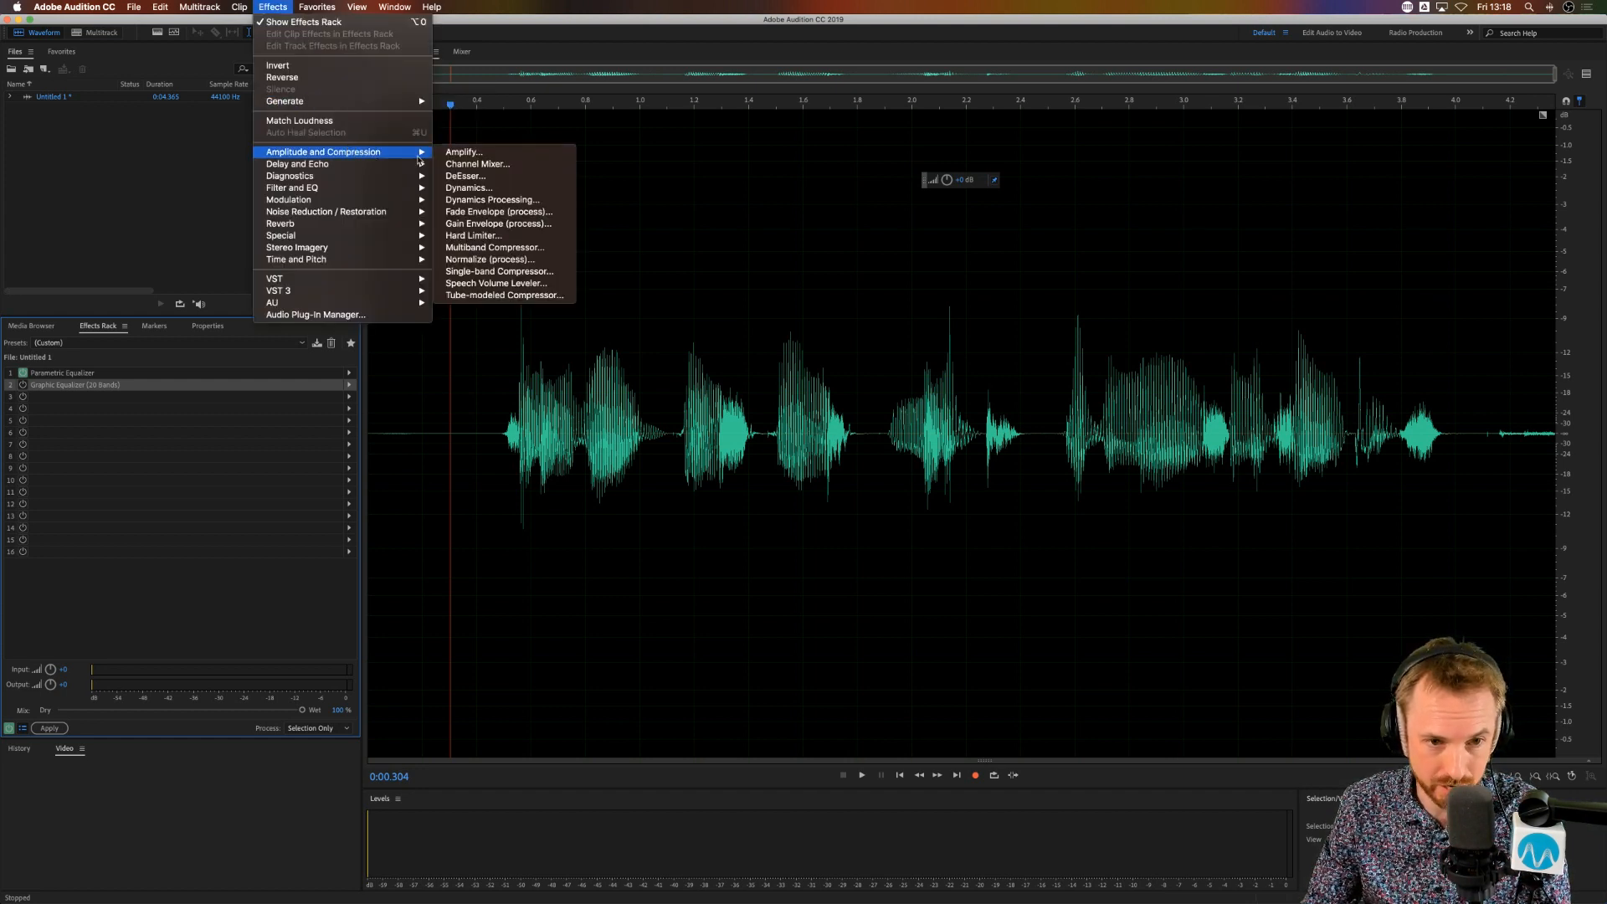
left_click(528, 200)
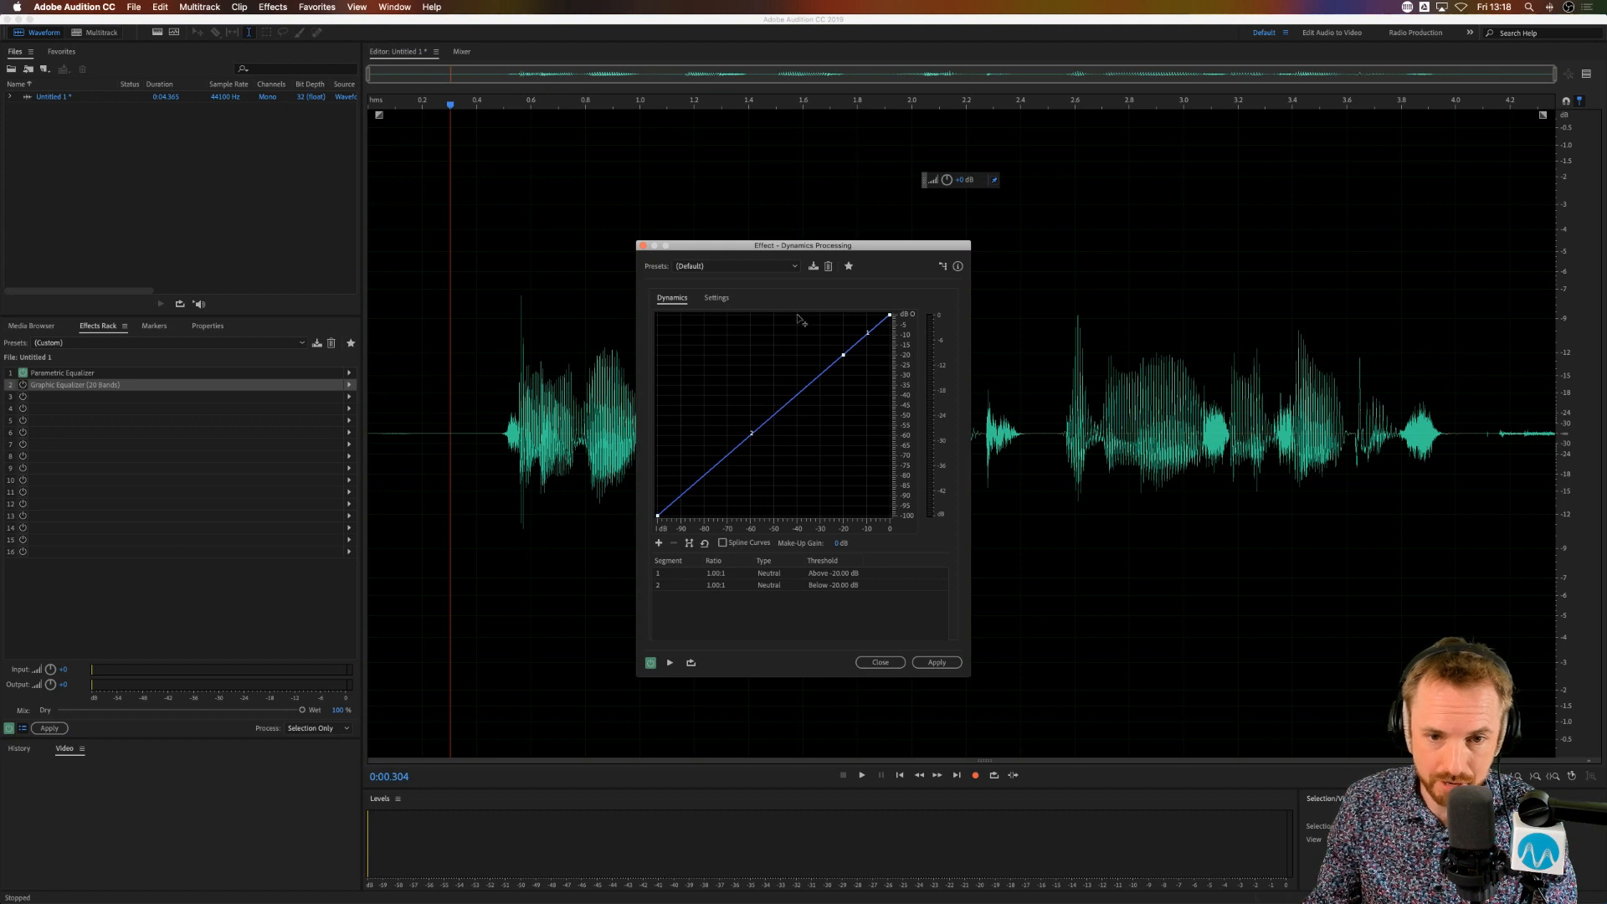
left_click(844, 357)
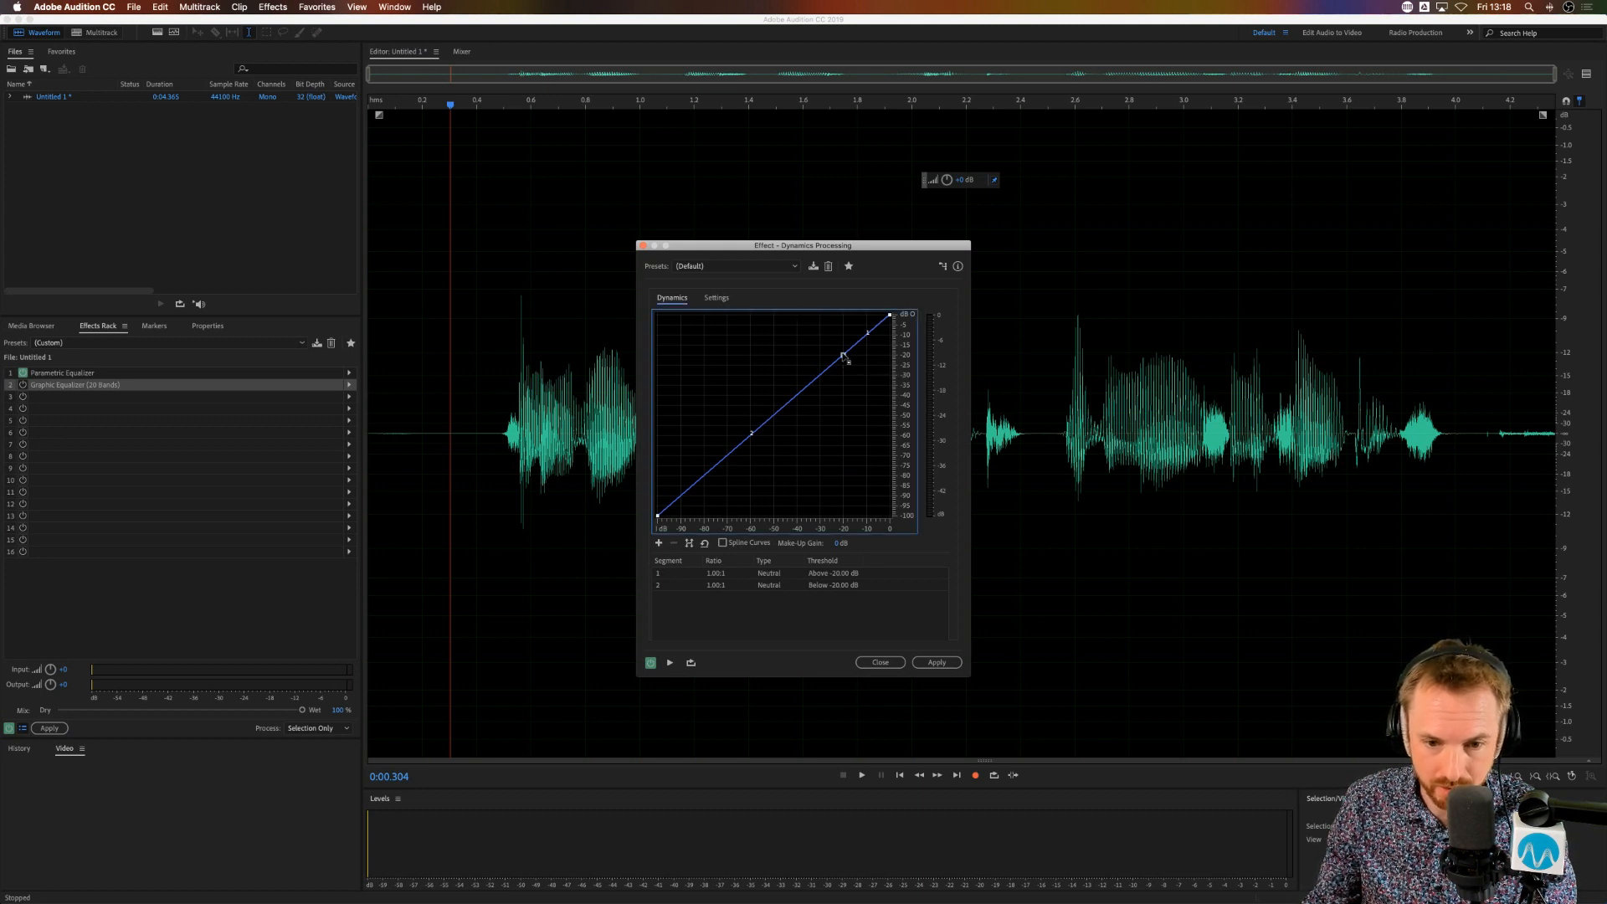
mouse_move(844, 356)
left_mouse_down()
mouse_move(769, 348)
mouse_move(807, 324)
mouse_move(842, 328)
left_mouse_up()
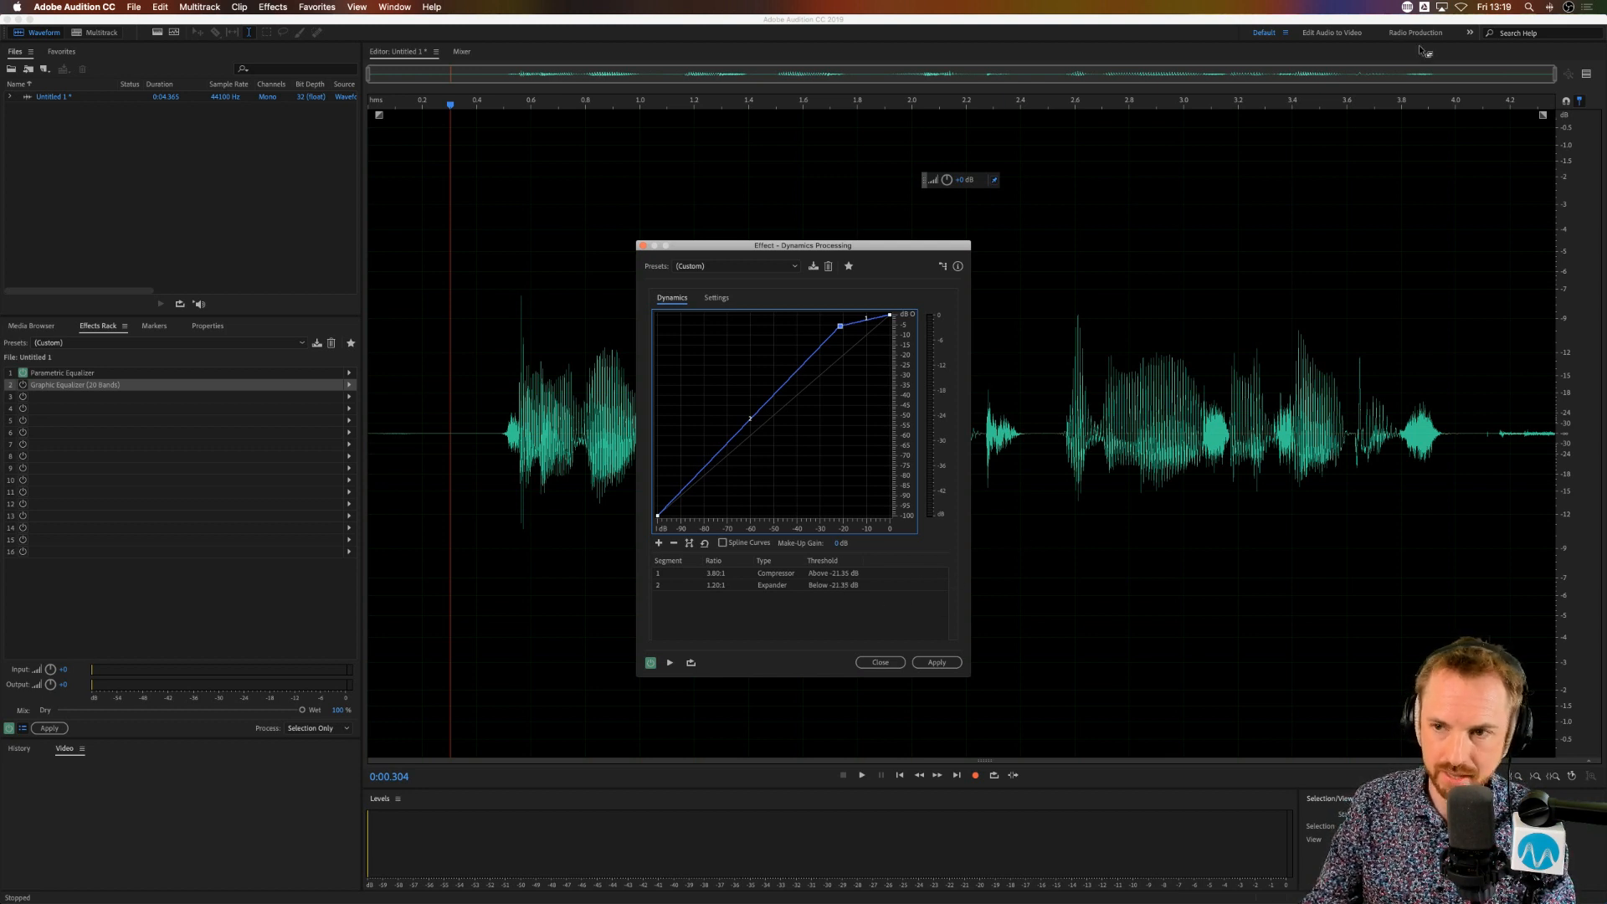
Step: Show the Preview Editor and lower the Dynamics Processing output gain to about -9 dB in its gain processor settings
left_click(1586, 73)
left_click_drag(766, 251, 1003, 204)
left_click(952, 249)
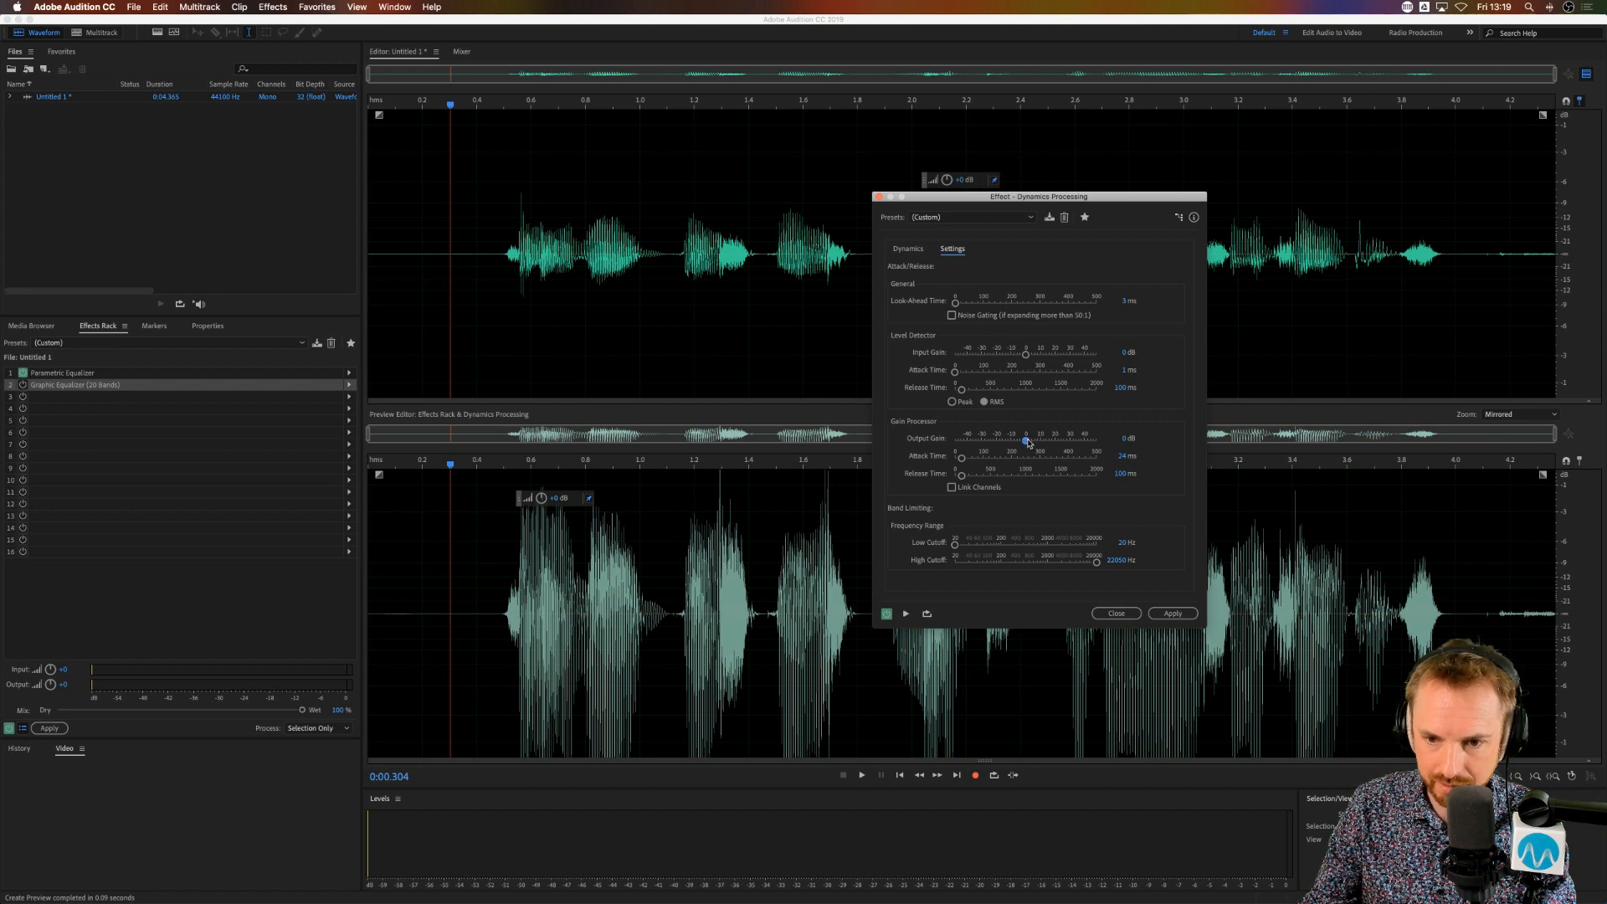
left_click_drag(1029, 443, 1015, 445)
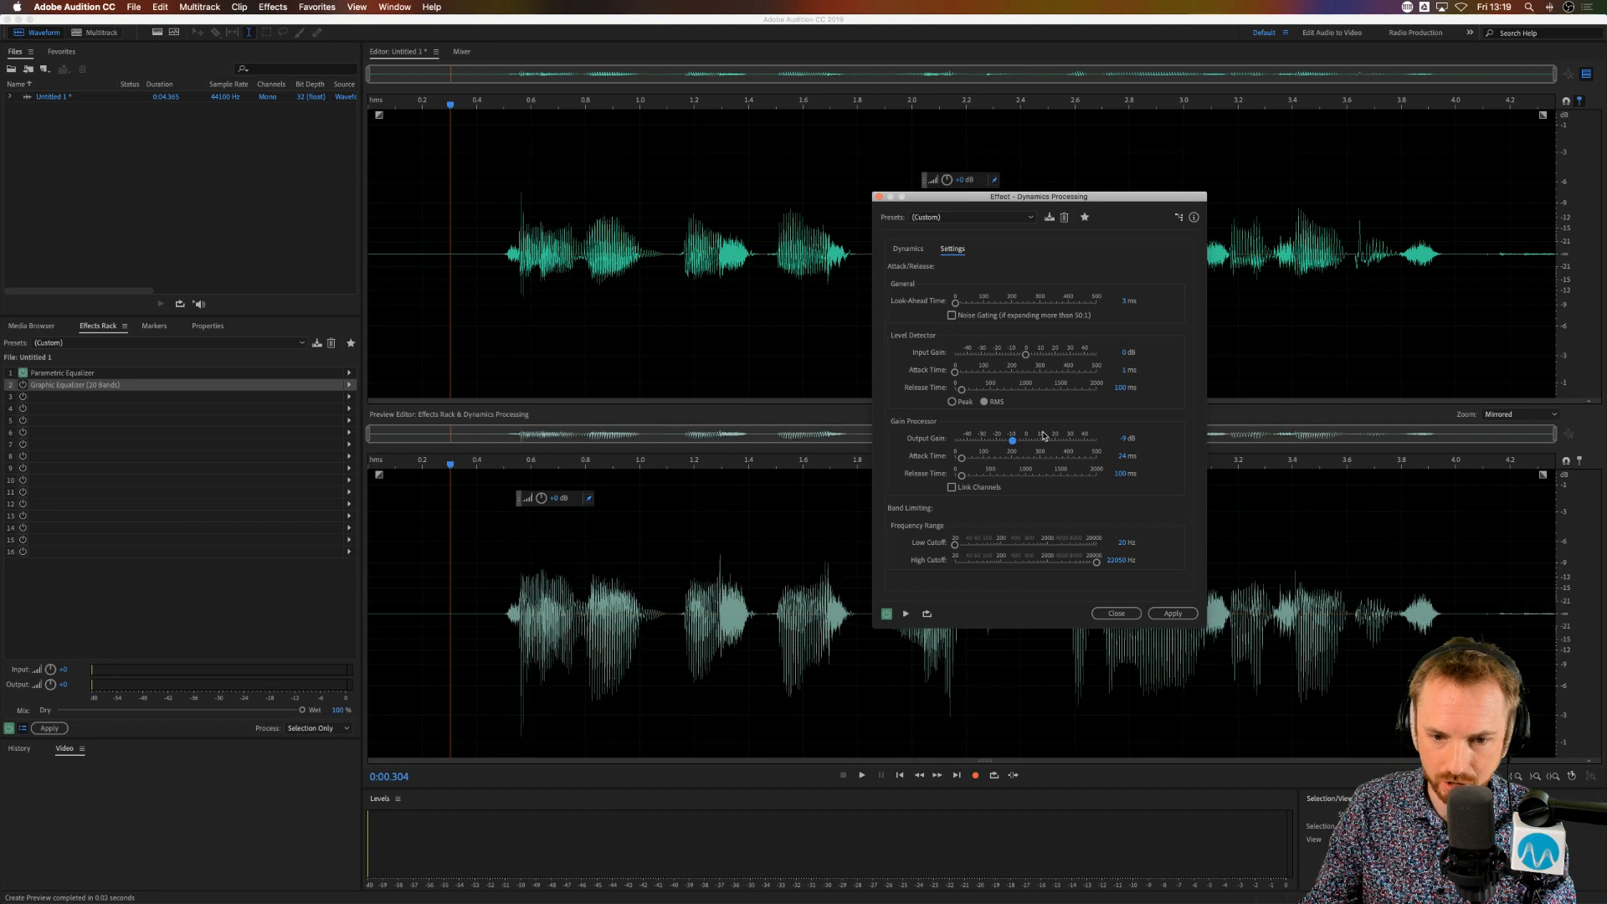
Step: Play the clip with Dynamics Processing on and with it bypassed, then close the effect without applying it
key("space")
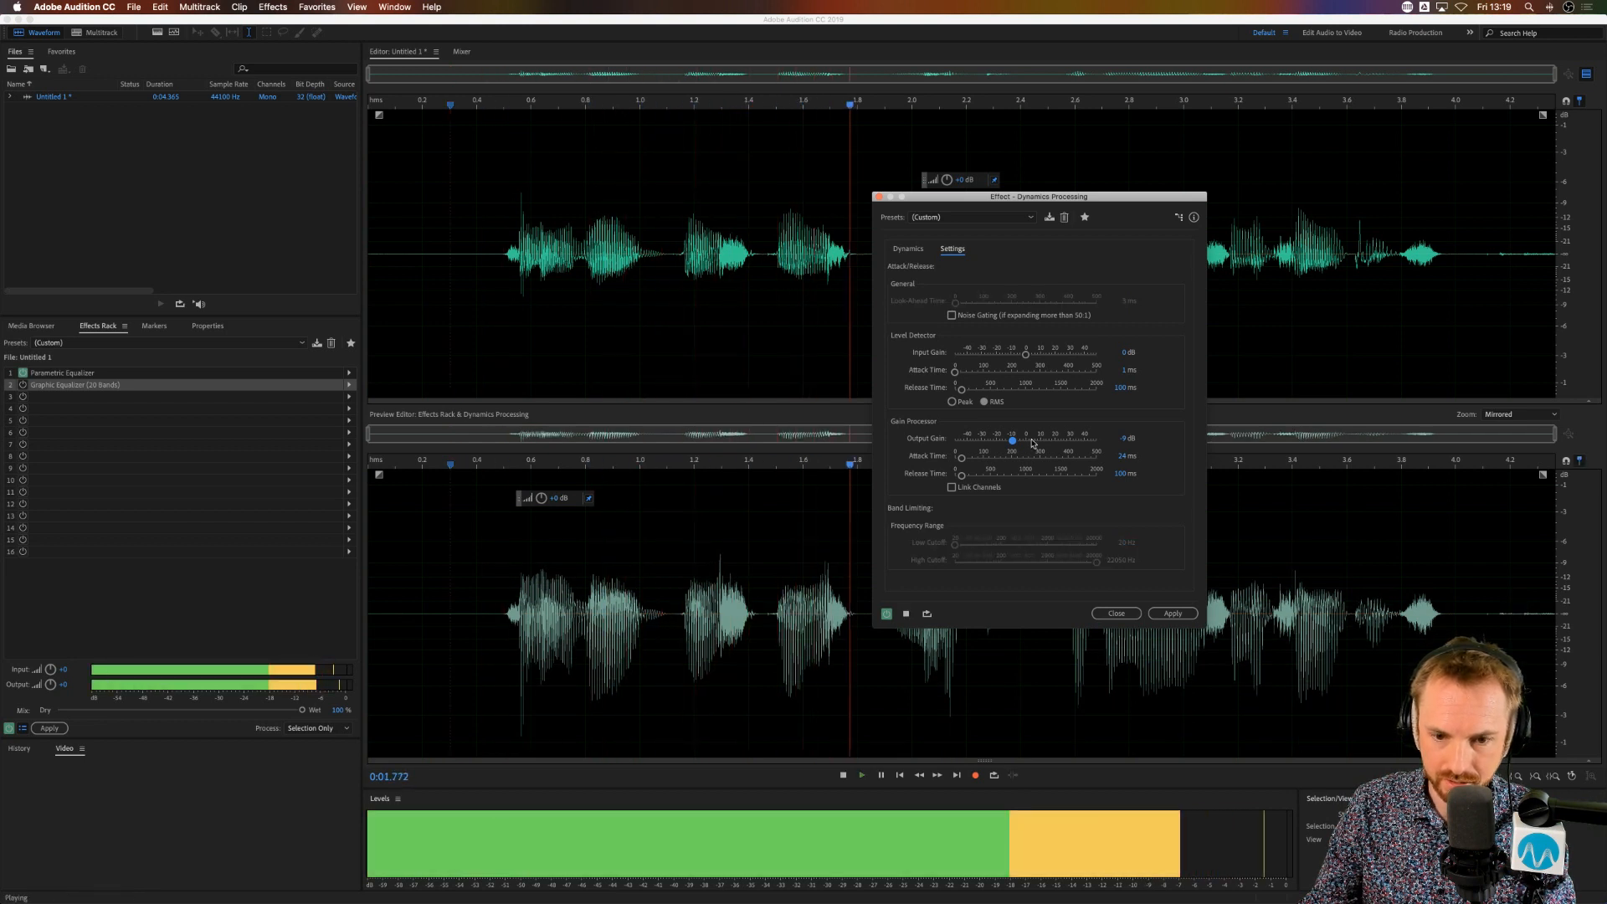
key("space")
left_click(886, 615)
key("space")
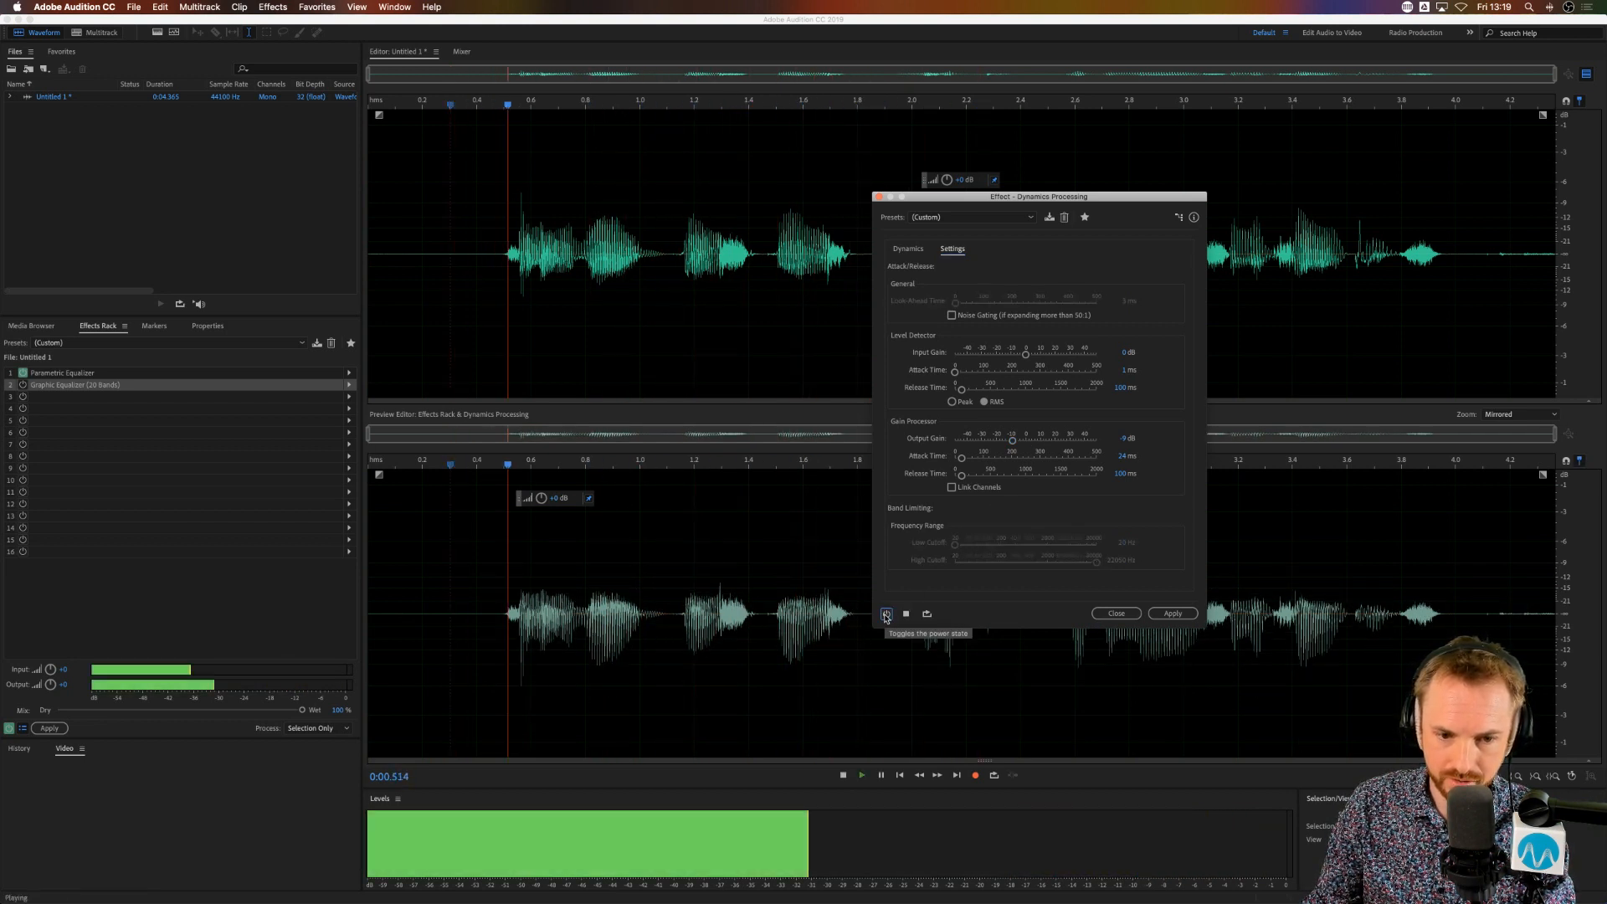
key("space")
left_click(1114, 614)
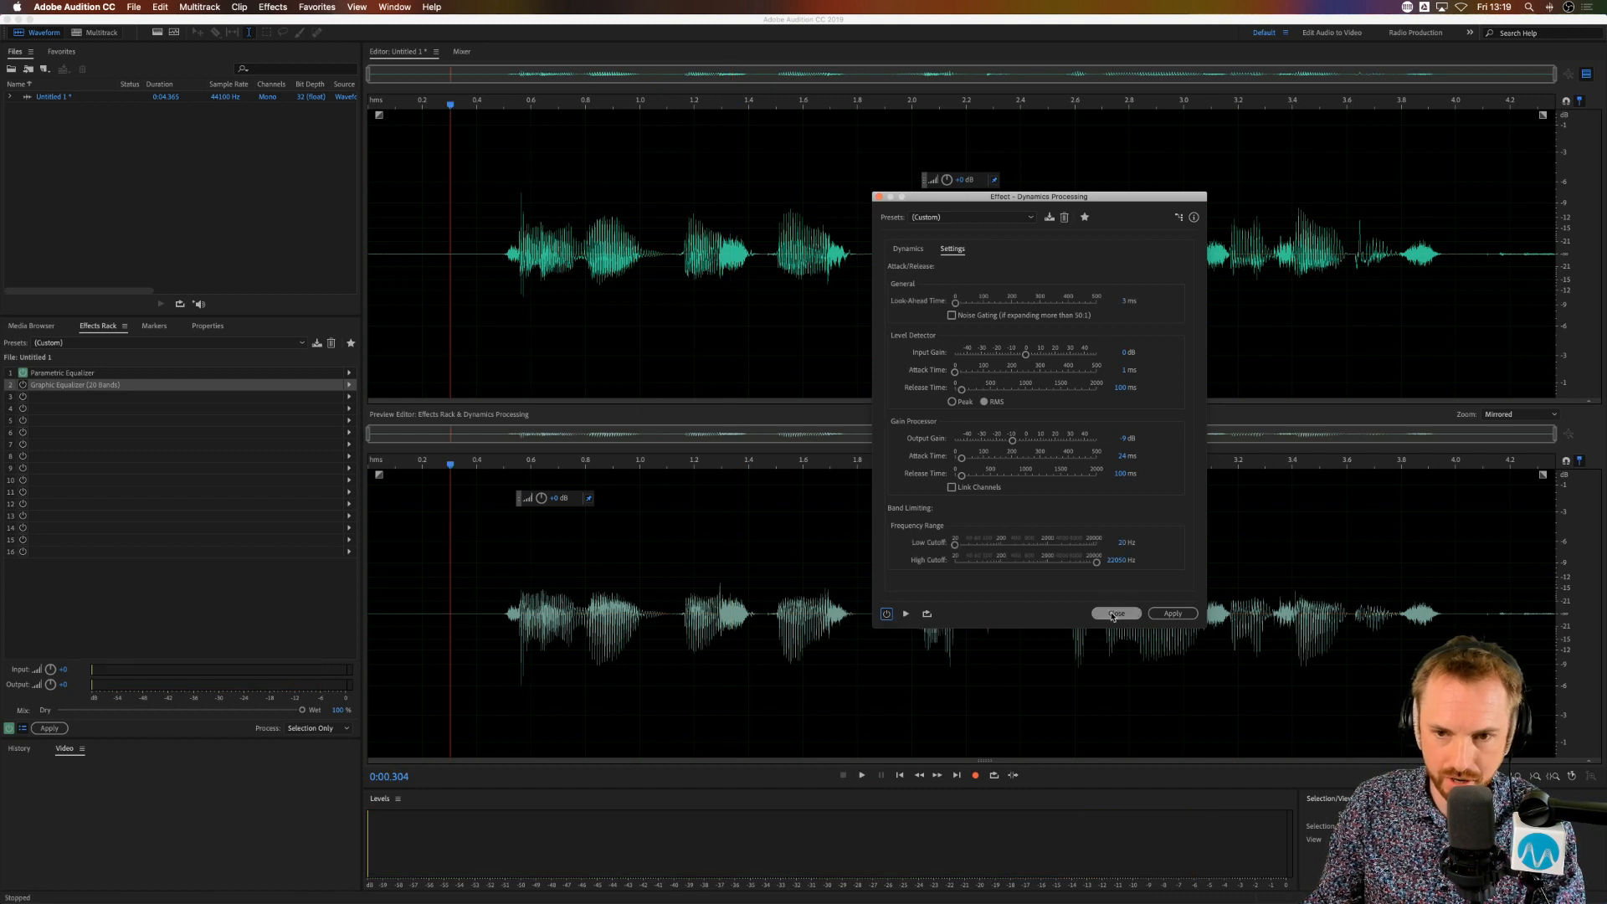
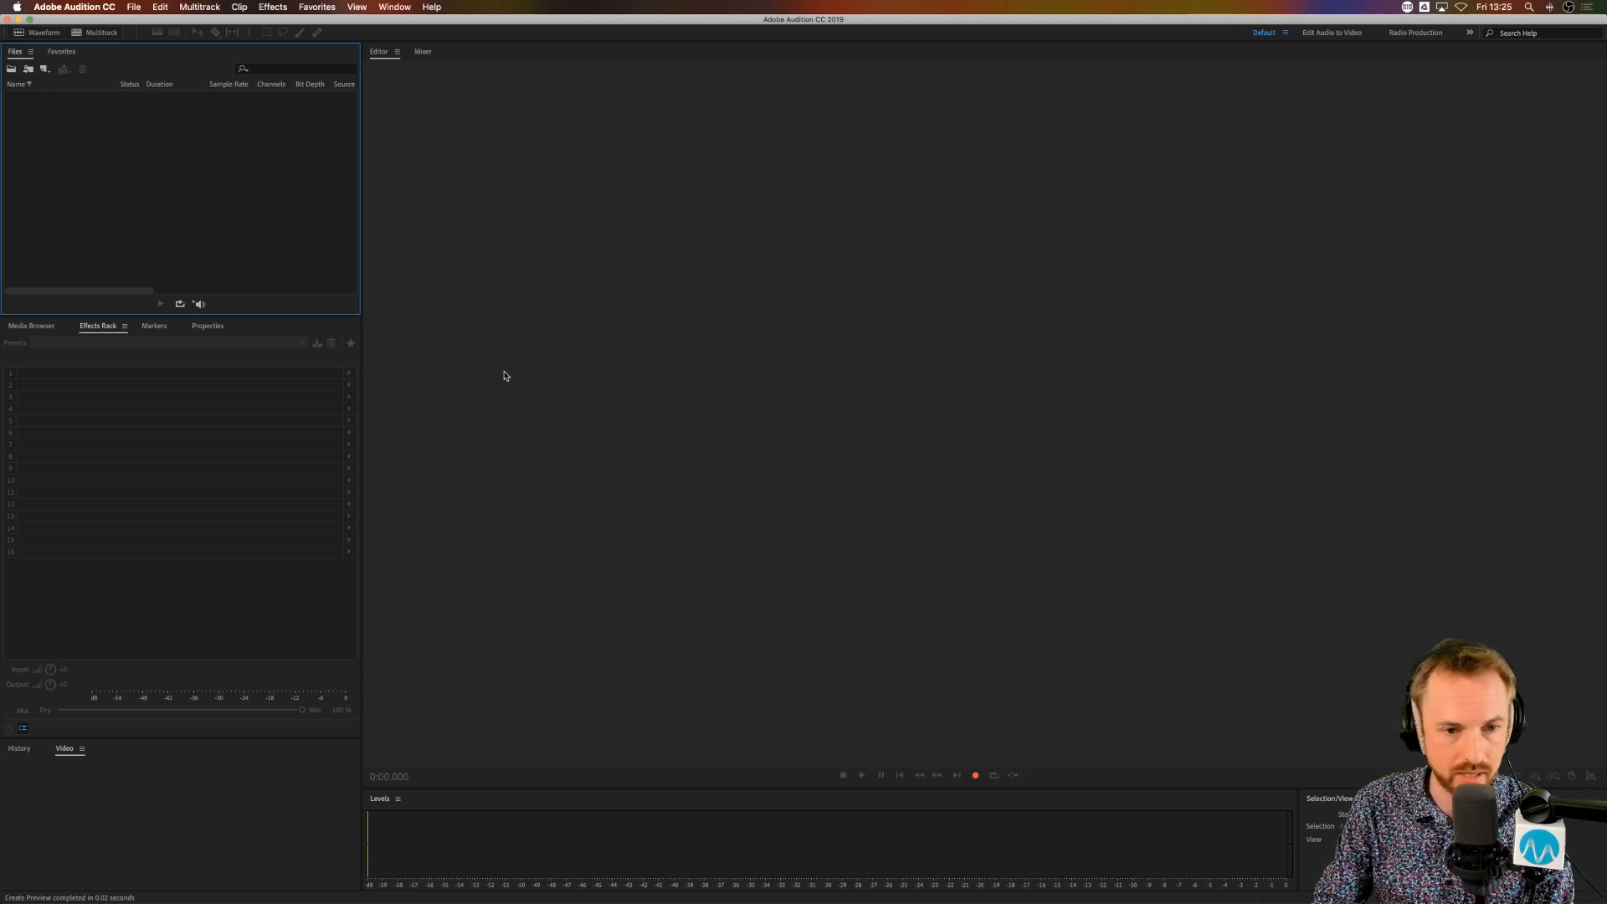
Step: Switch to Safari and look through the uploaded videos on the YouTube channel page
key("super+Tab")
key("super+Tab")
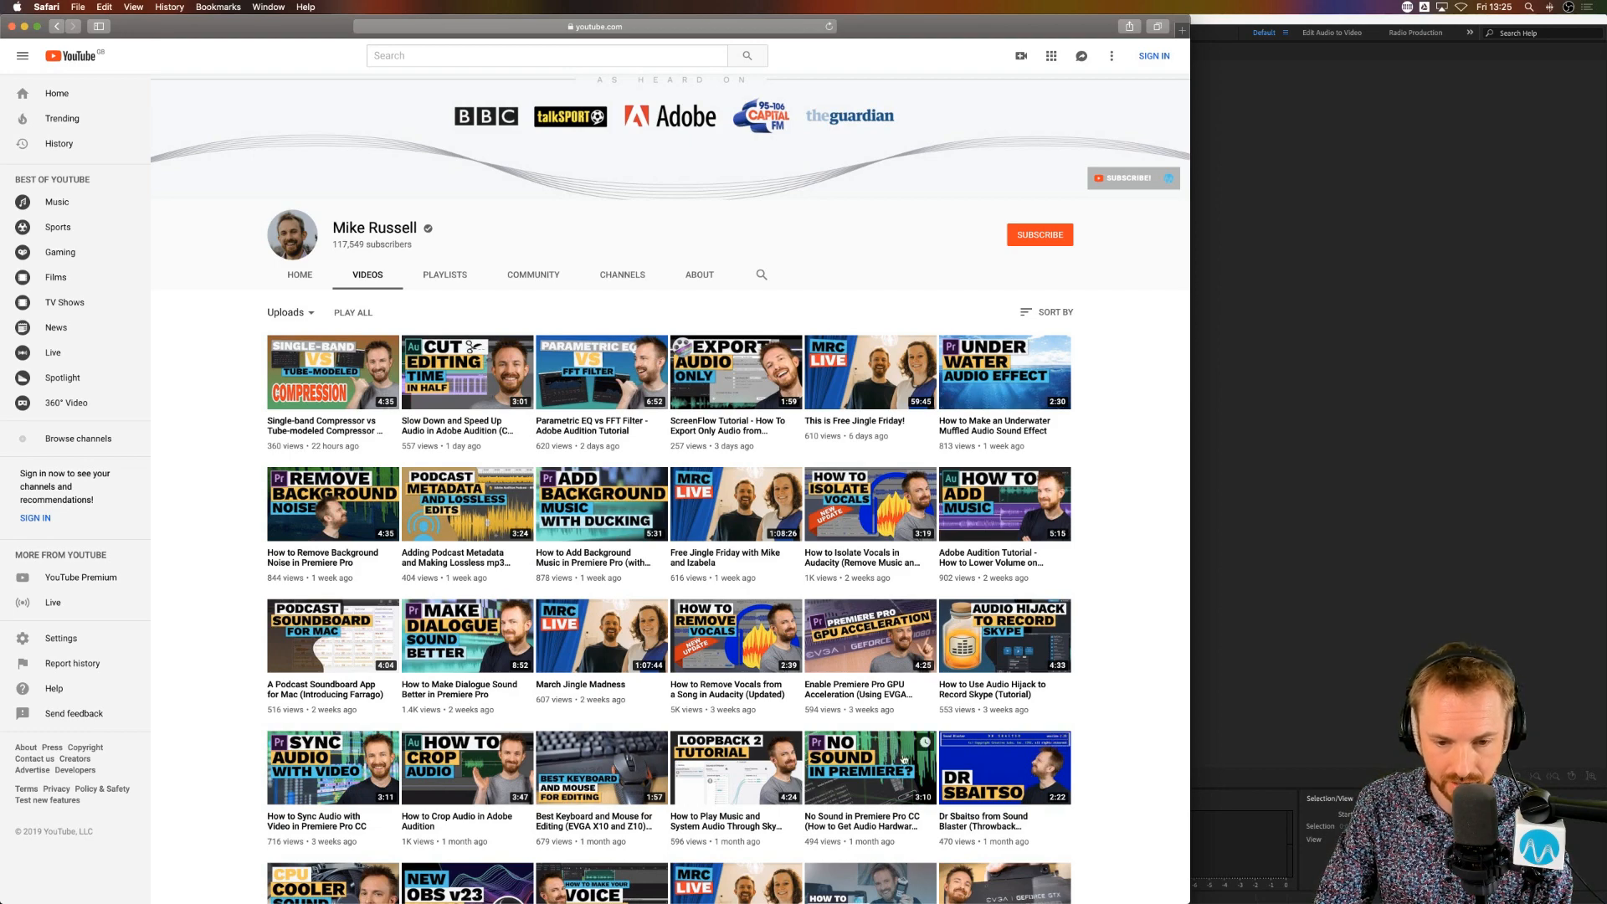
scroll(1036, 779, "down", 5)
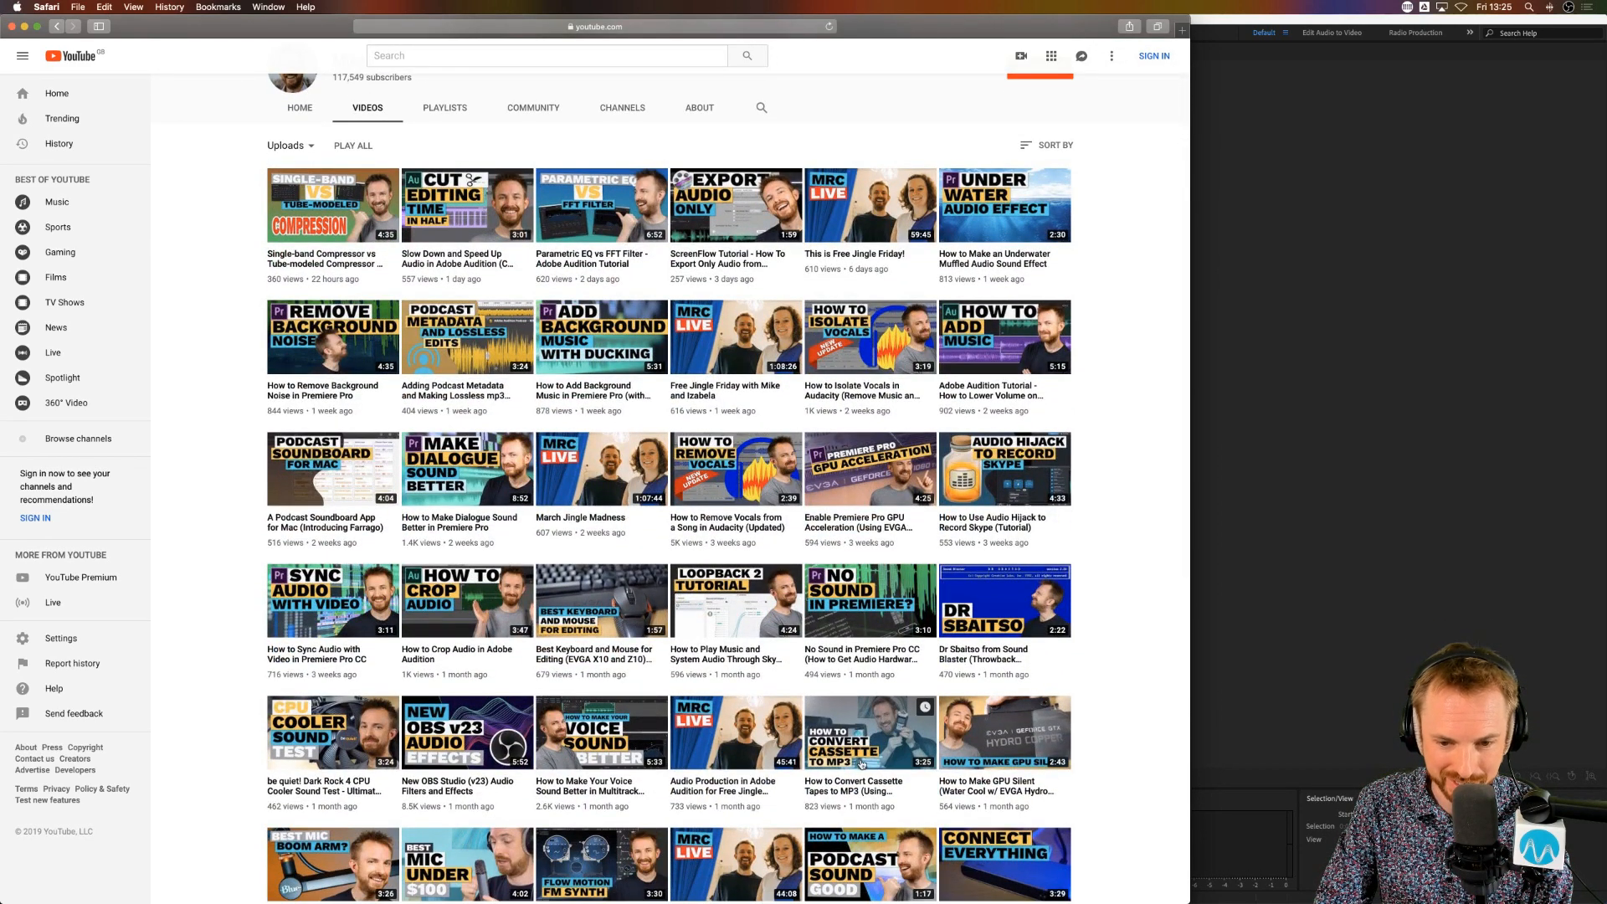
scroll(870, 720, "up", 6)
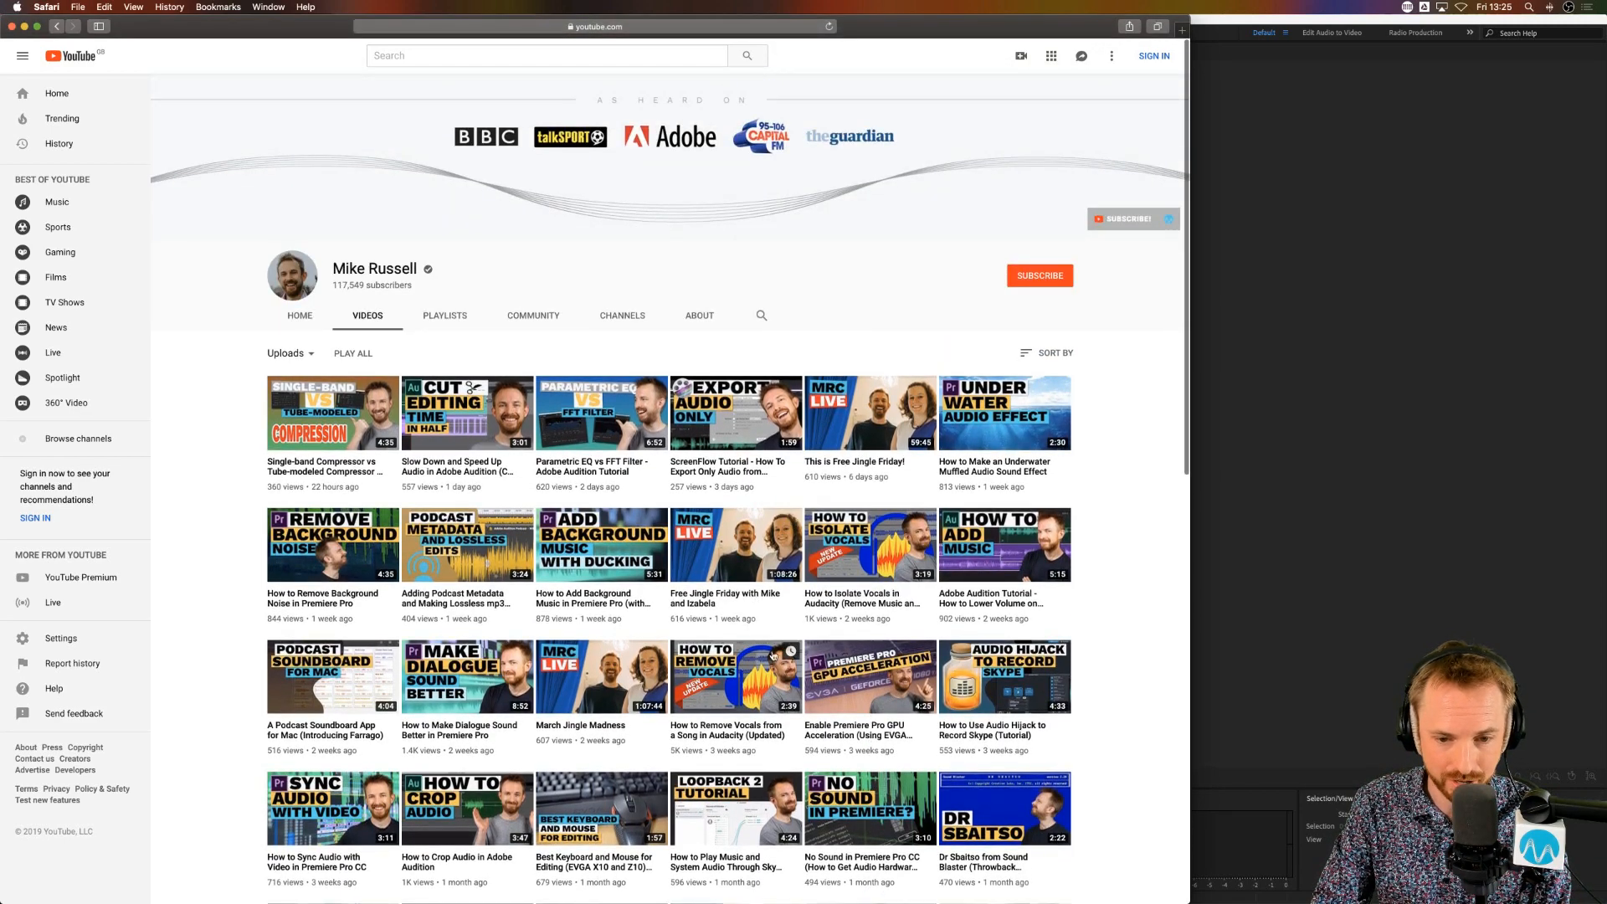
scroll(737, 661, "down", 7)
scroll(733, 685, "down", 4)
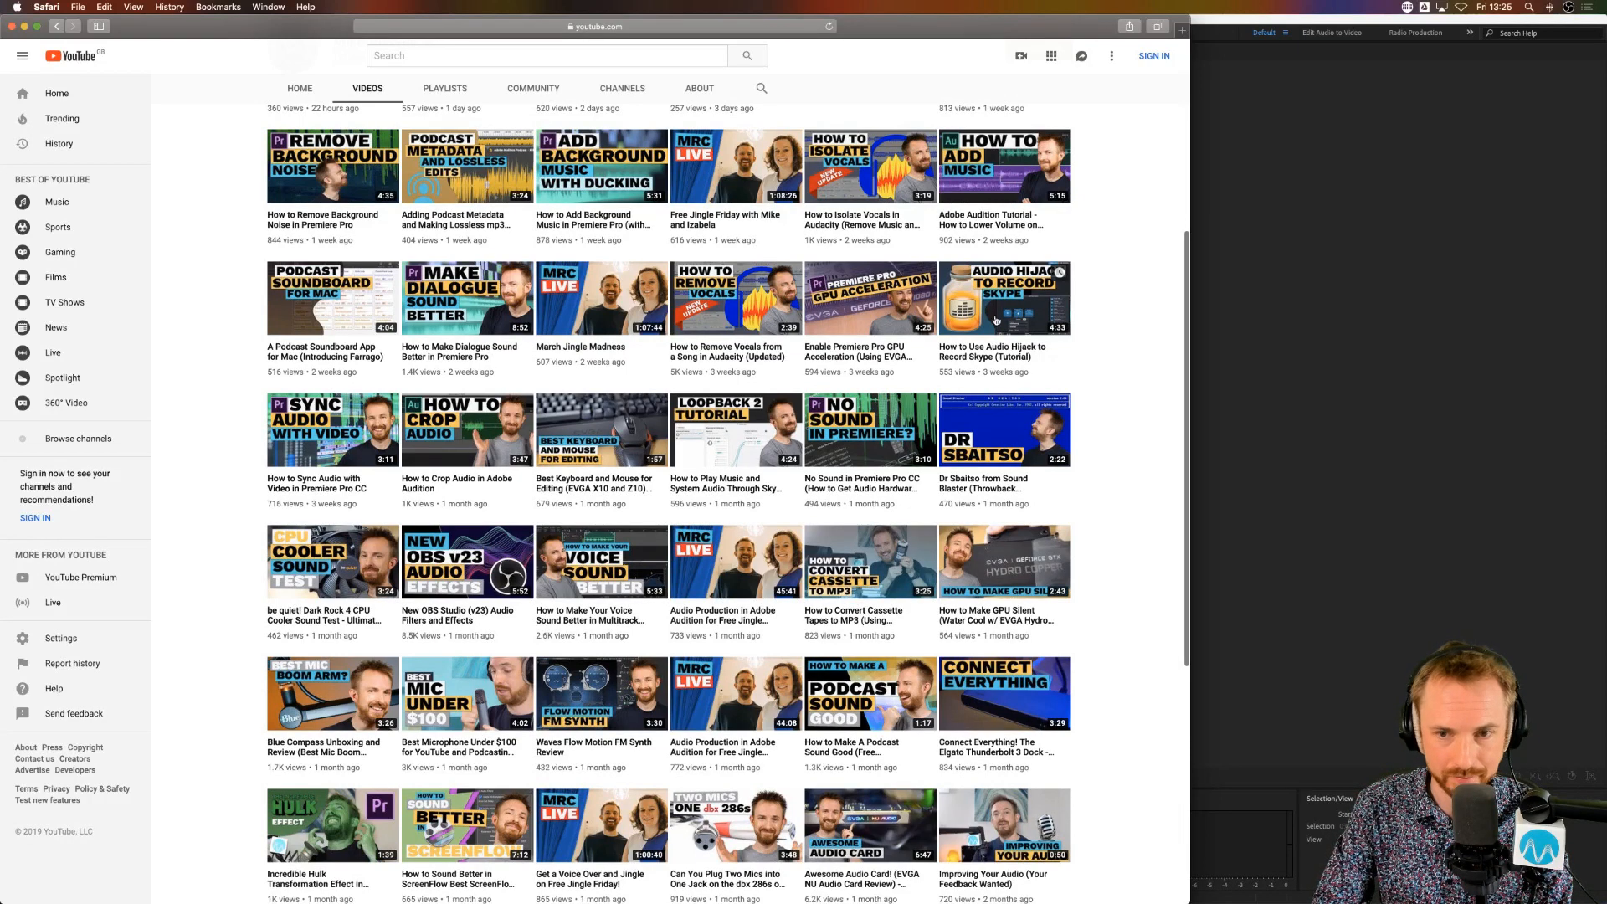
Step: Switch to Chrome and look through the production library volumes on the Audio Production Libraries page
key("super+Tab")
key("super+Tab")
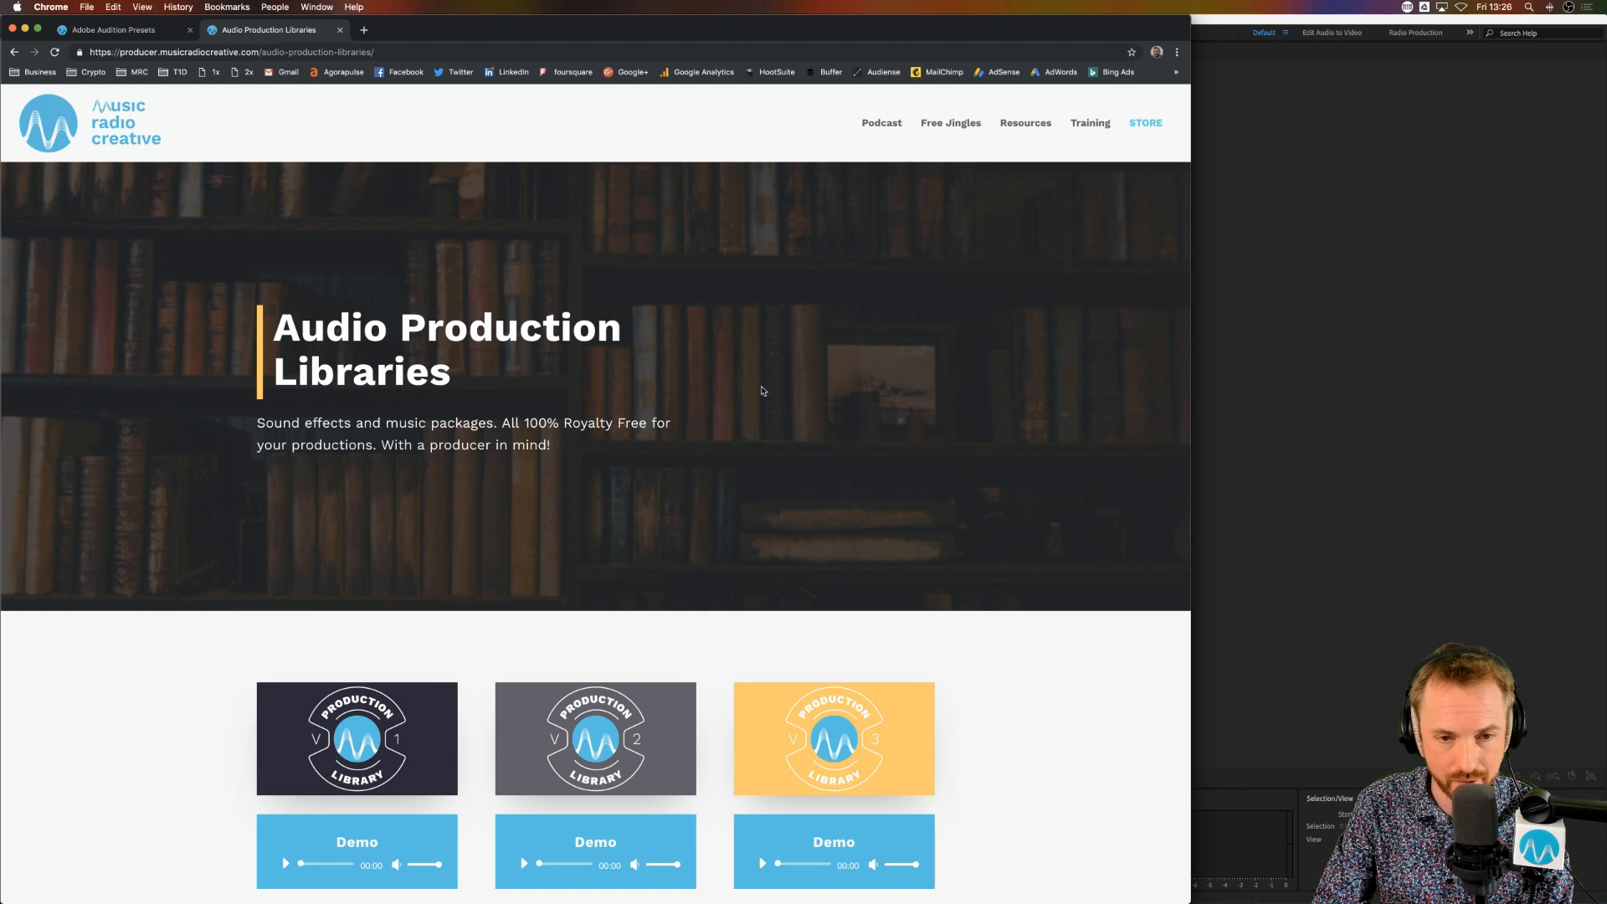
scroll(909, 440, "down", 5)
scroll(906, 442, "down", 7)
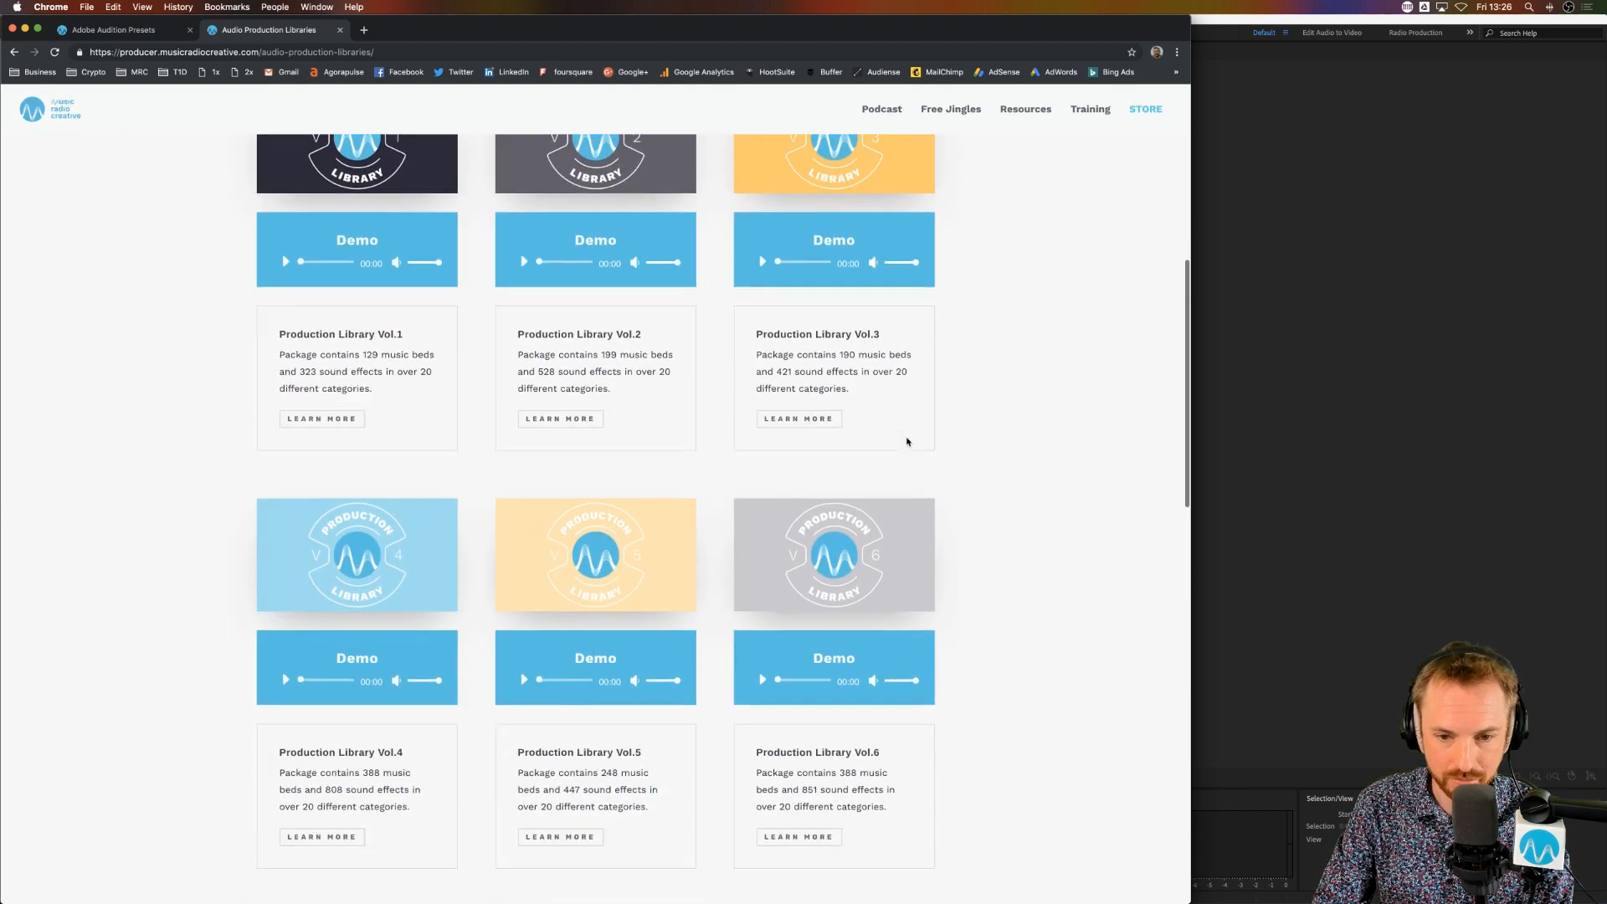
scroll(909, 441, "up", 12)
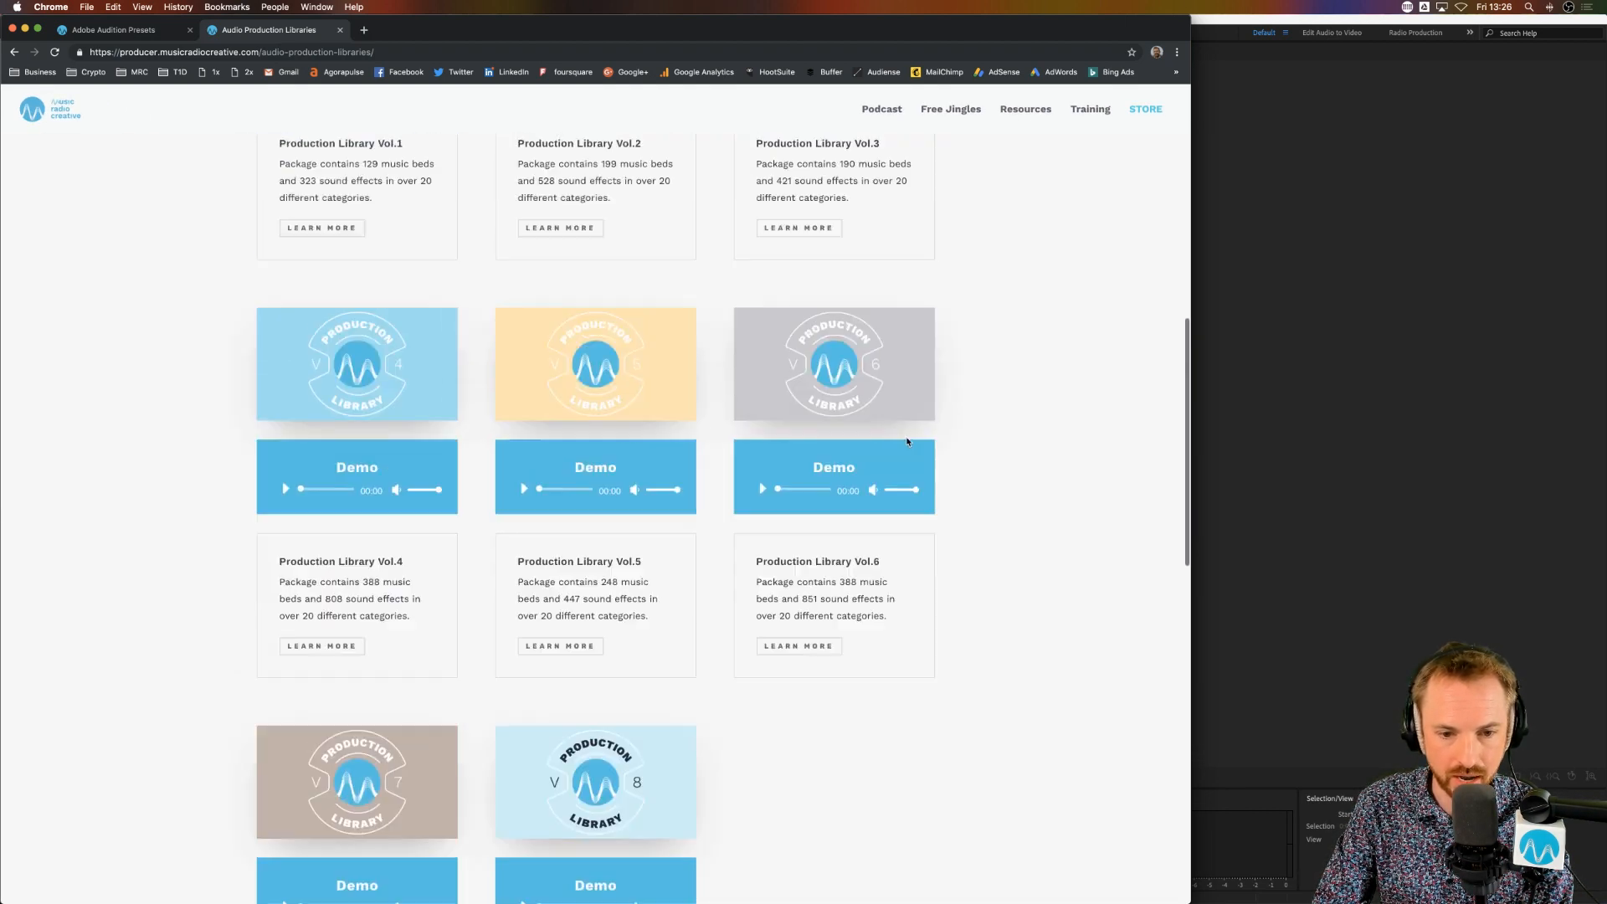
Step: Switch back to Adobe Audition and preview five drone sound effects in the Media Browser, from SFX Stage N Drone.wav up to SFX Left N Right.wav
left_click(1294, 432)
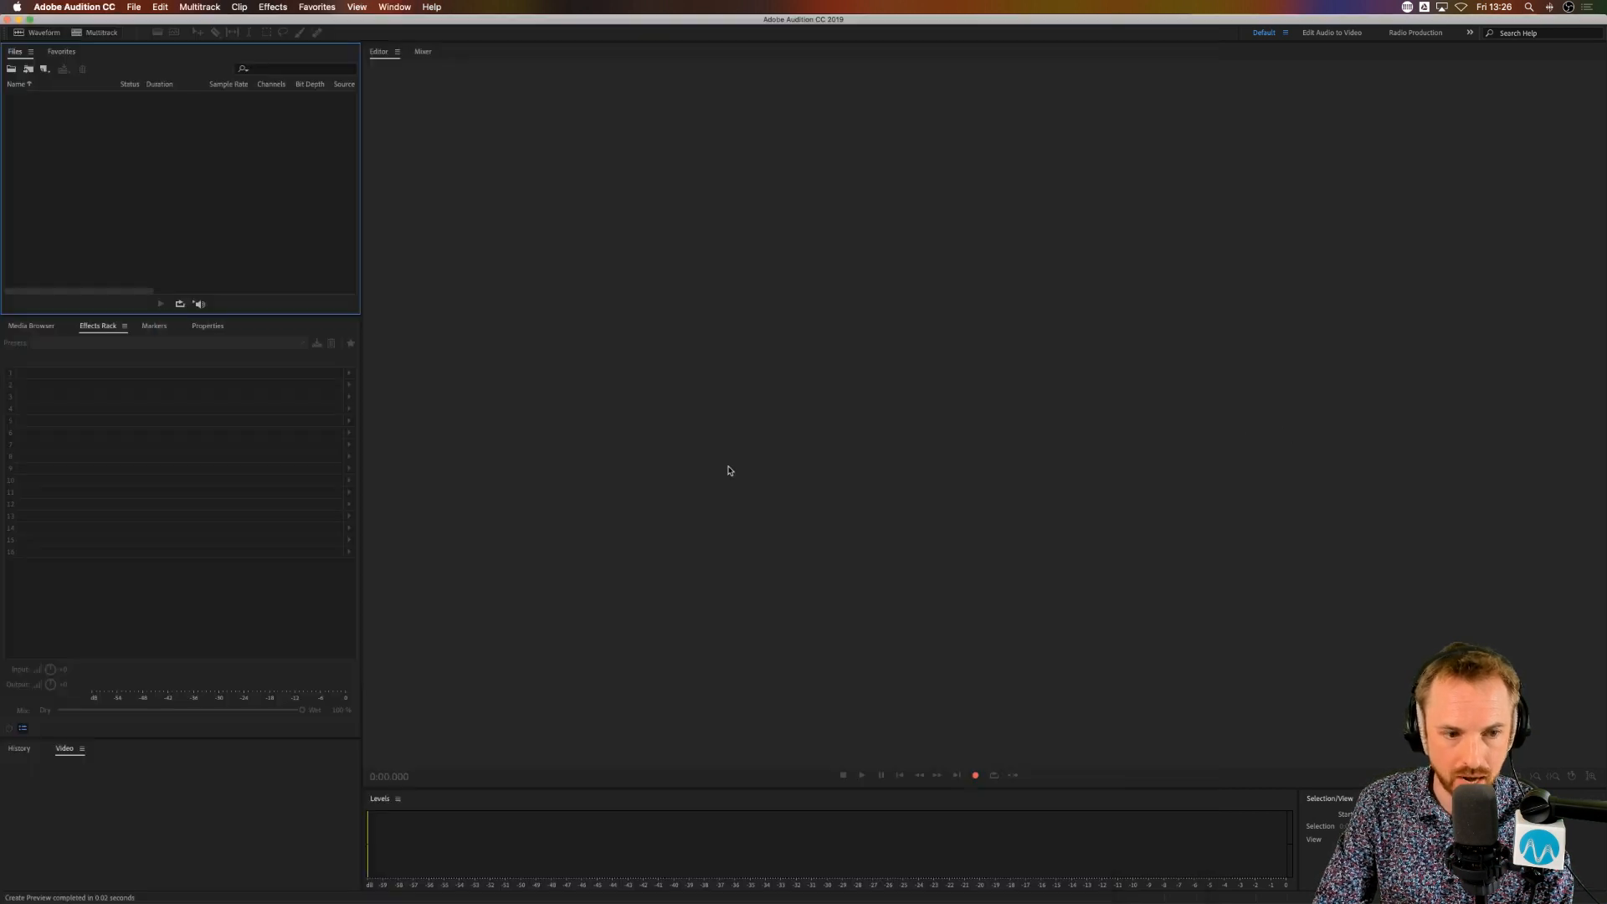
left_click(31, 326)
left_click(107, 466)
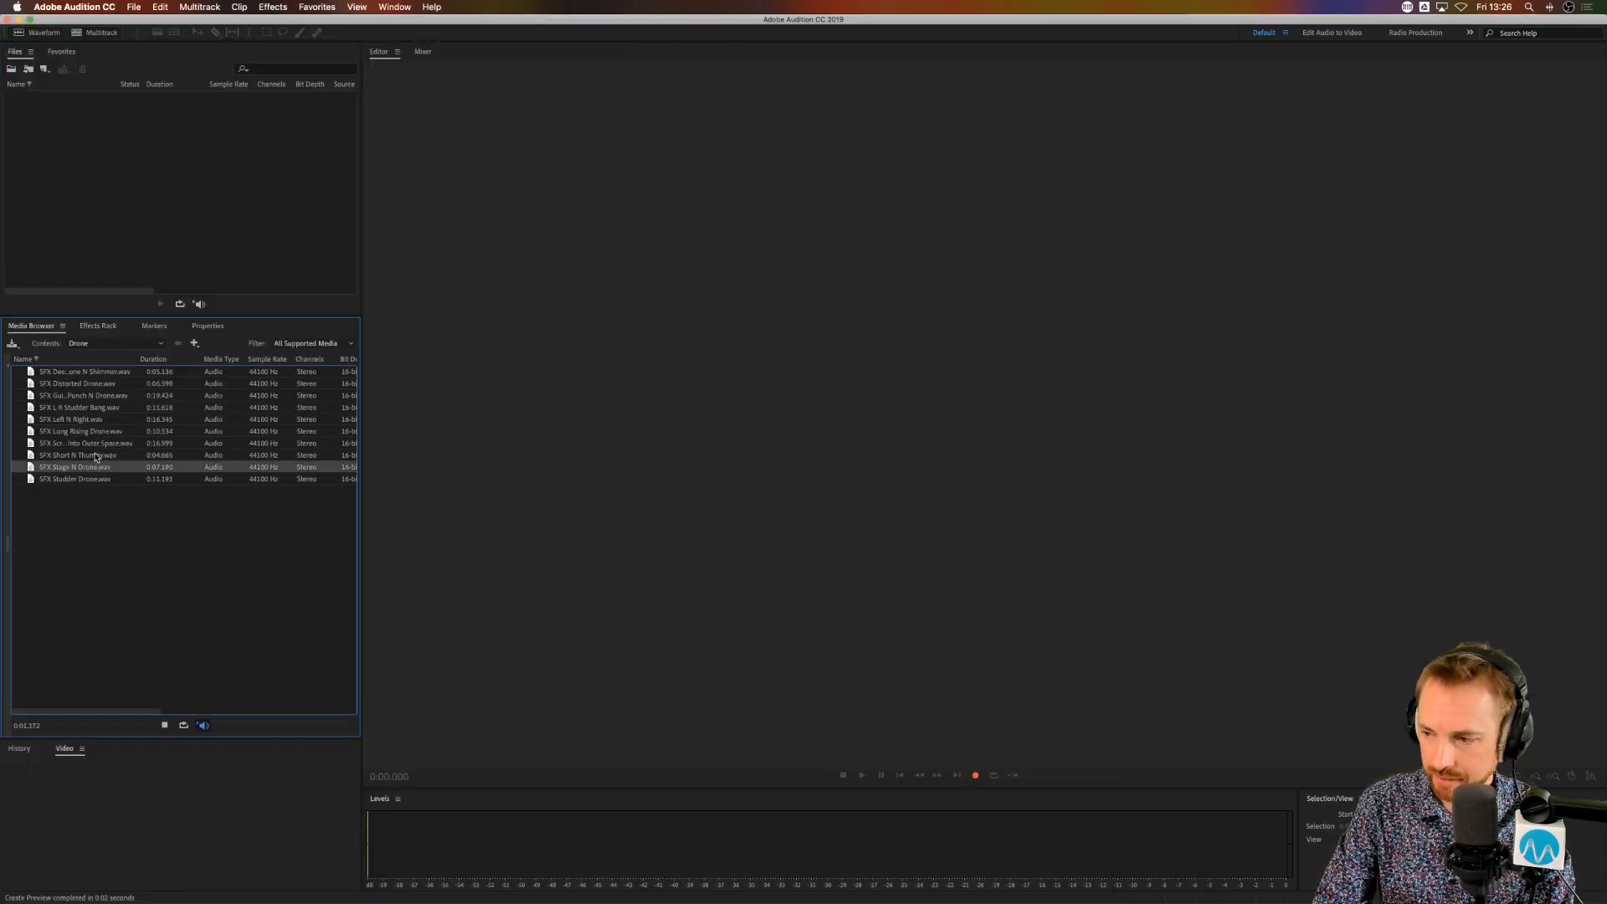
left_click(96, 456)
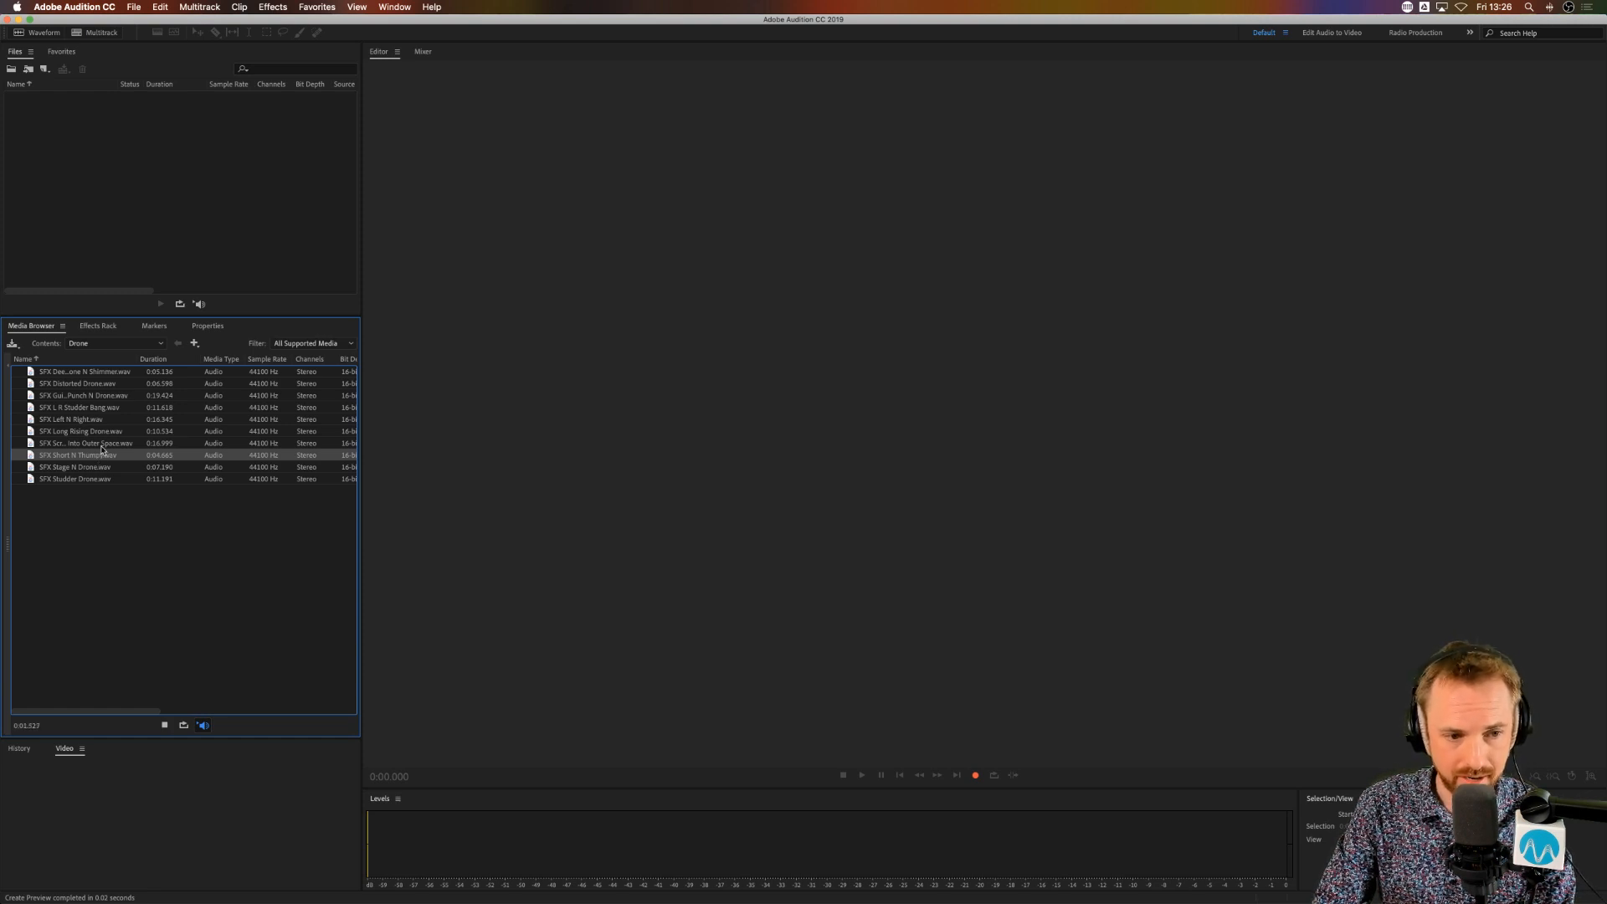
left_click(101, 447)
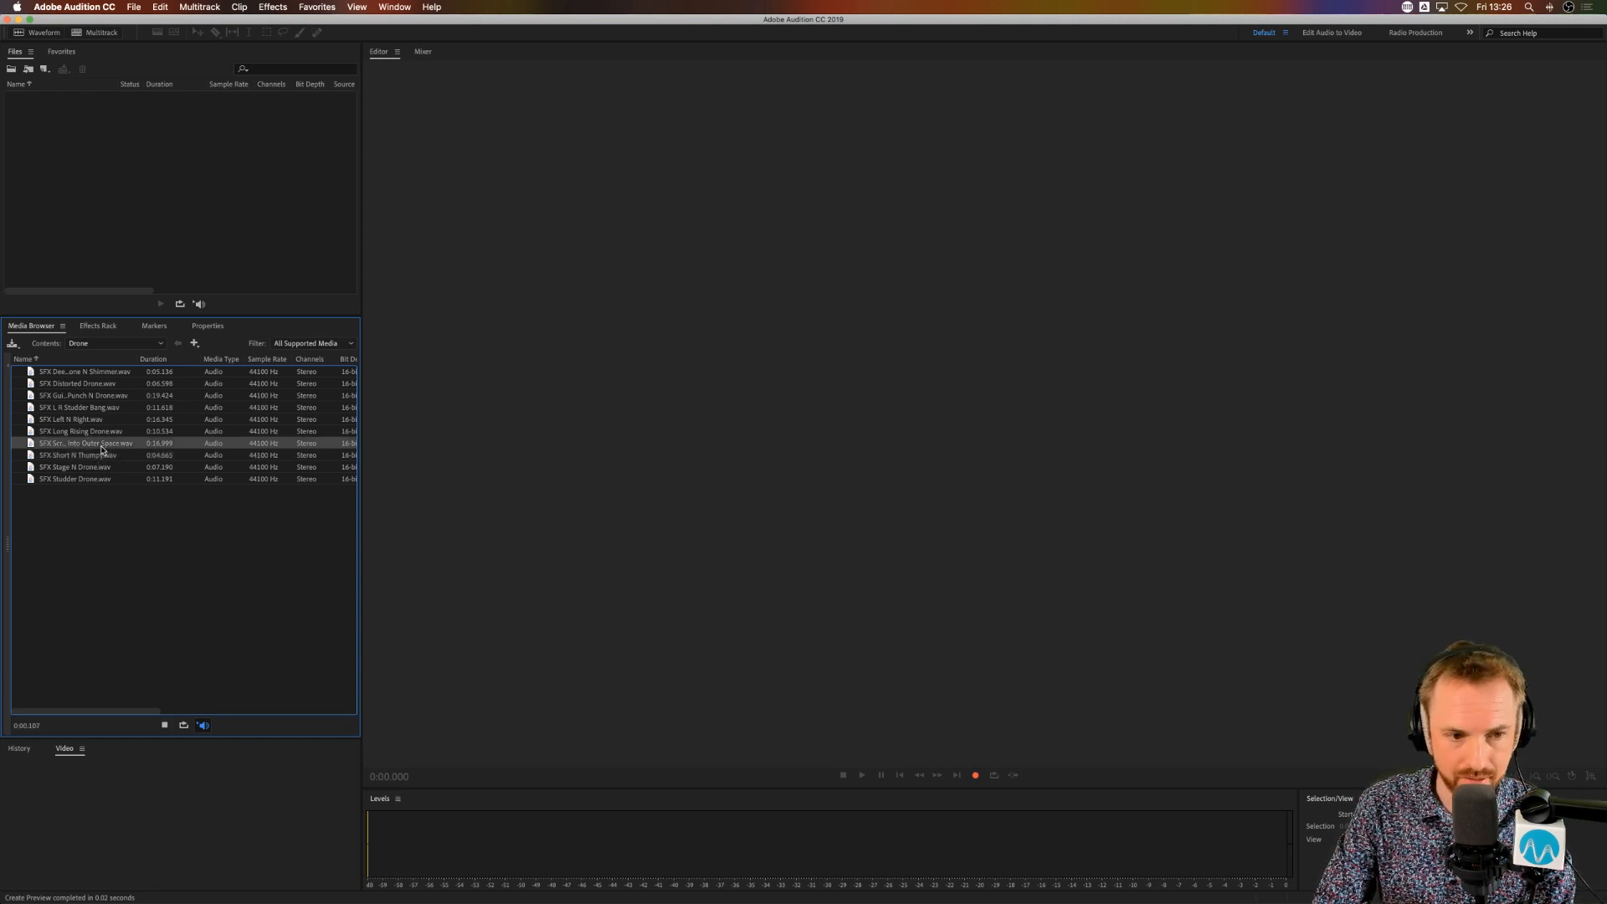
left_click(98, 432)
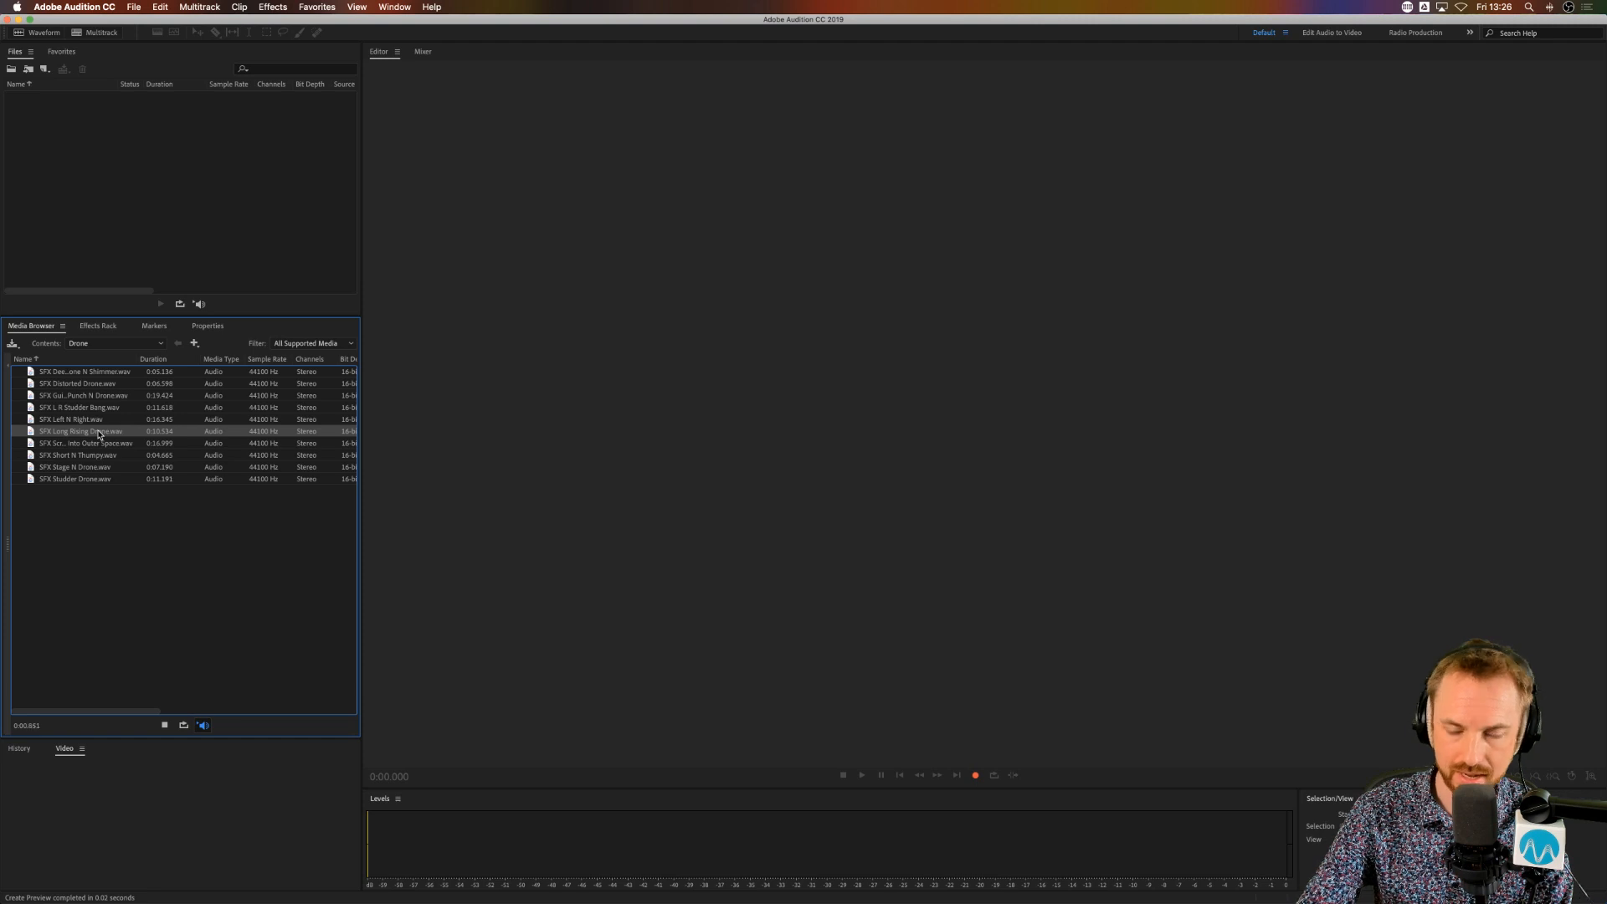
left_click(100, 421)
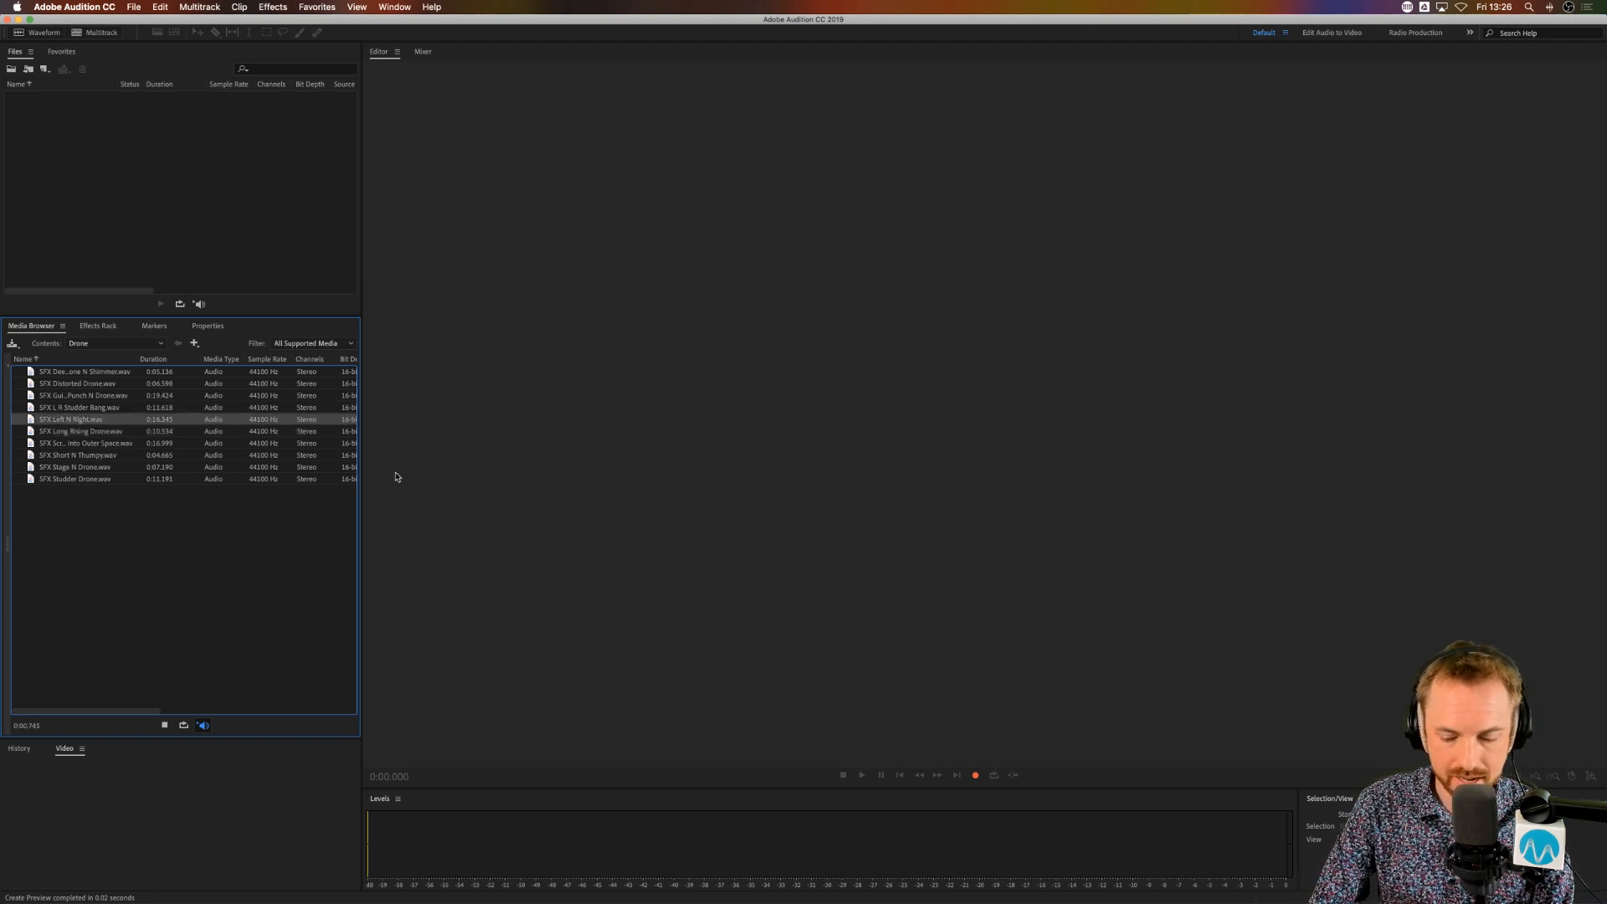
Step: Switch to Chrome and show the Adobe Audition Presets page
key("super+Tab")
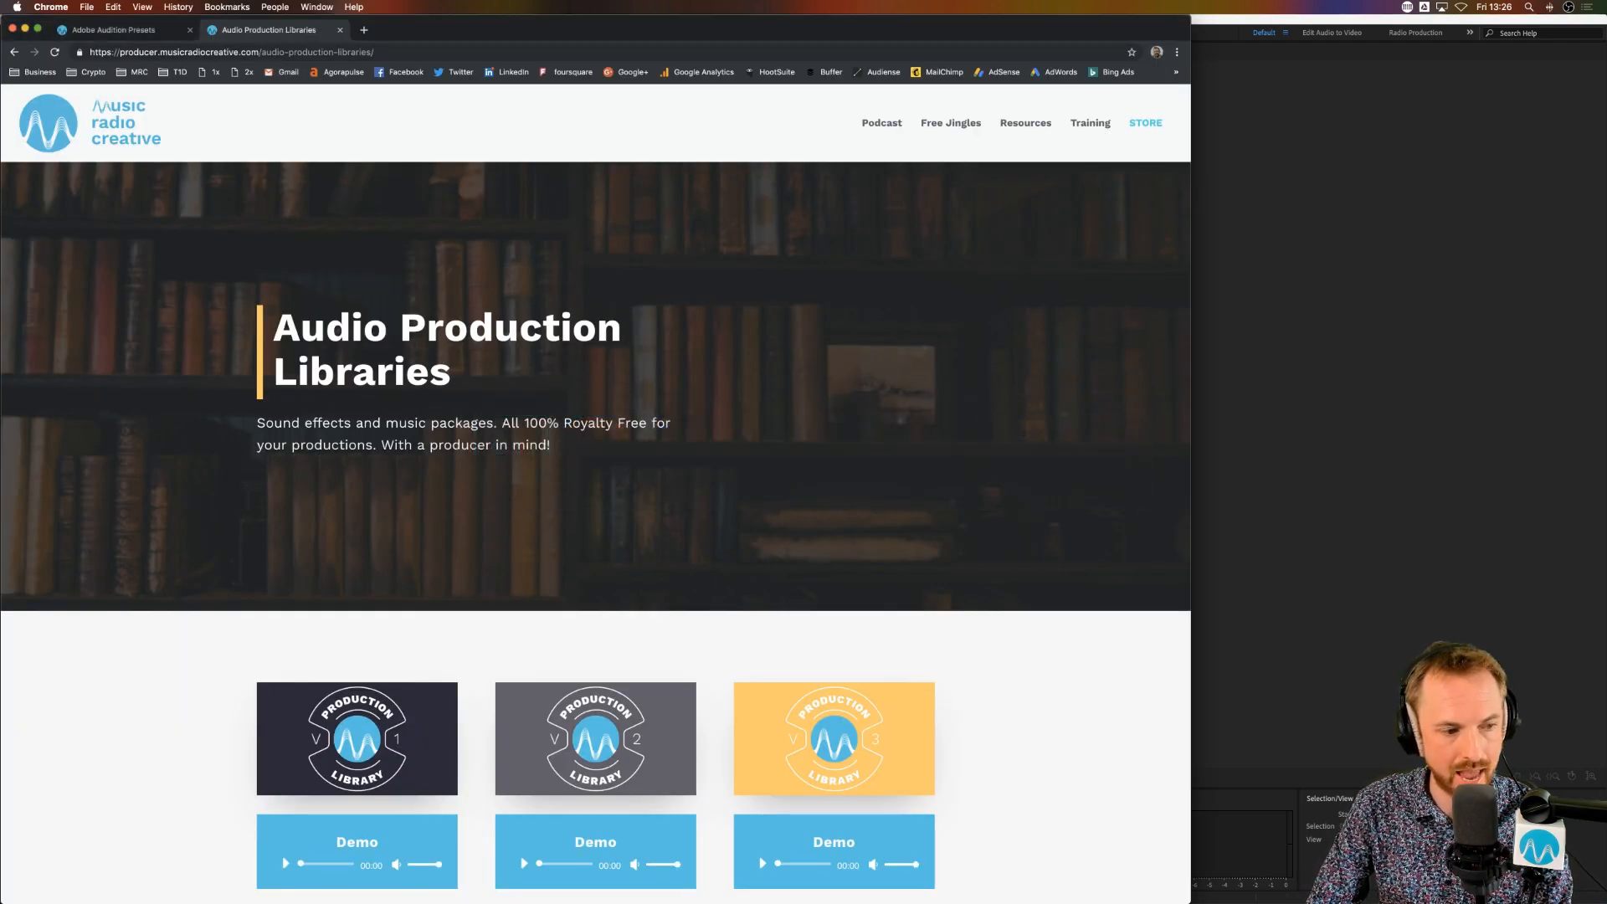
key("super+Tab")
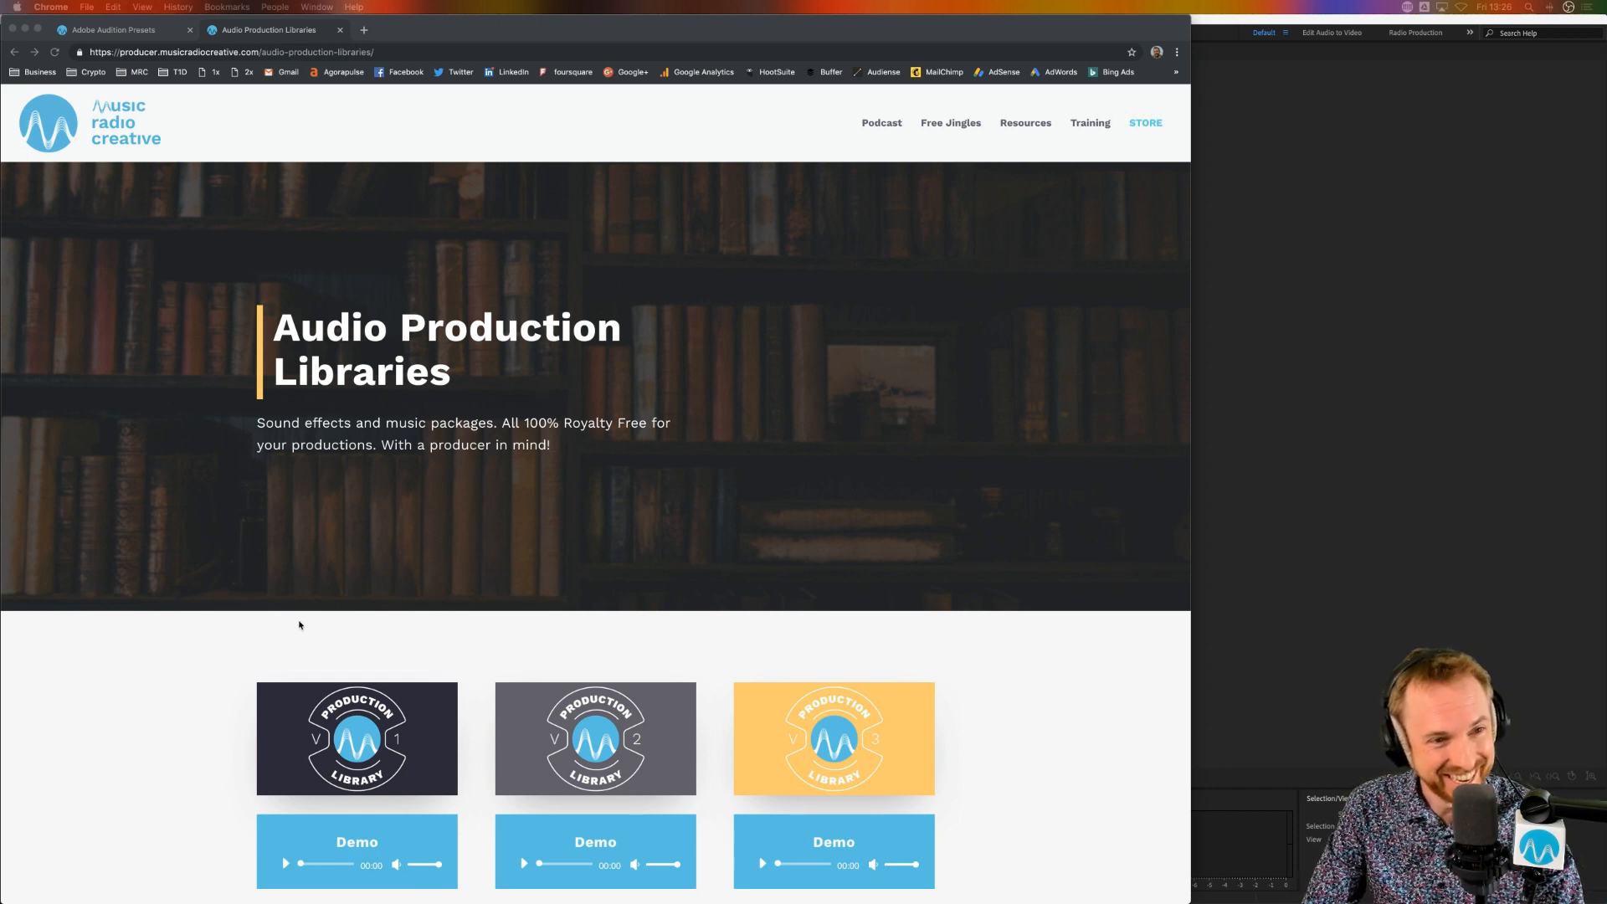
left_click(118, 34)
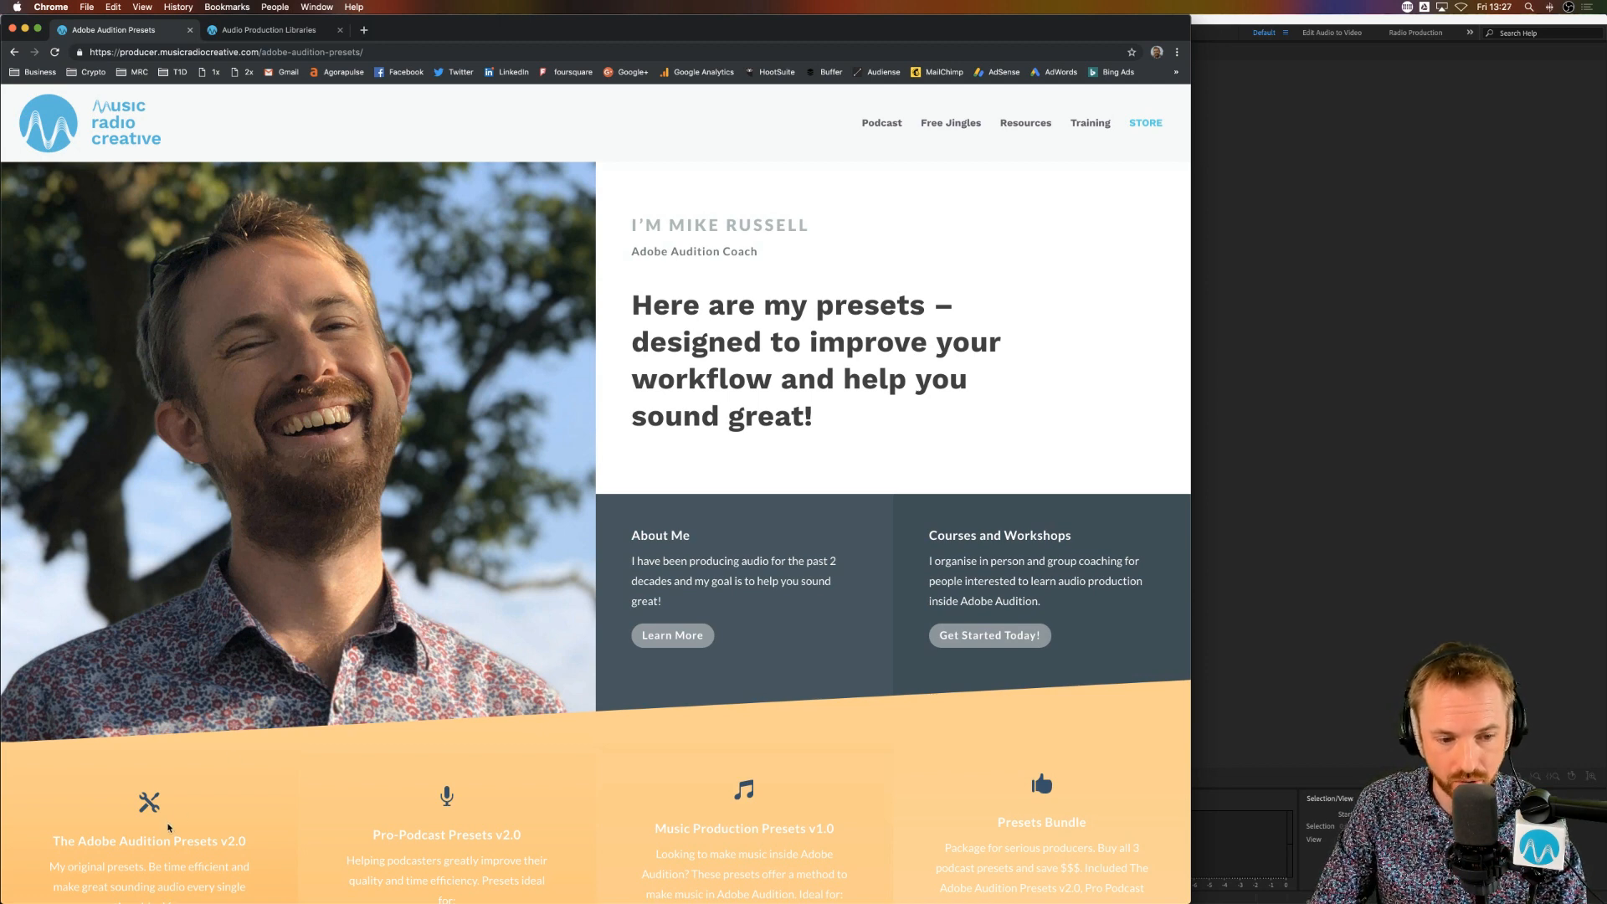
Step: Switch back to Adobe Audition and set up a new multitrack session based on the MRC template
left_click(1284, 432)
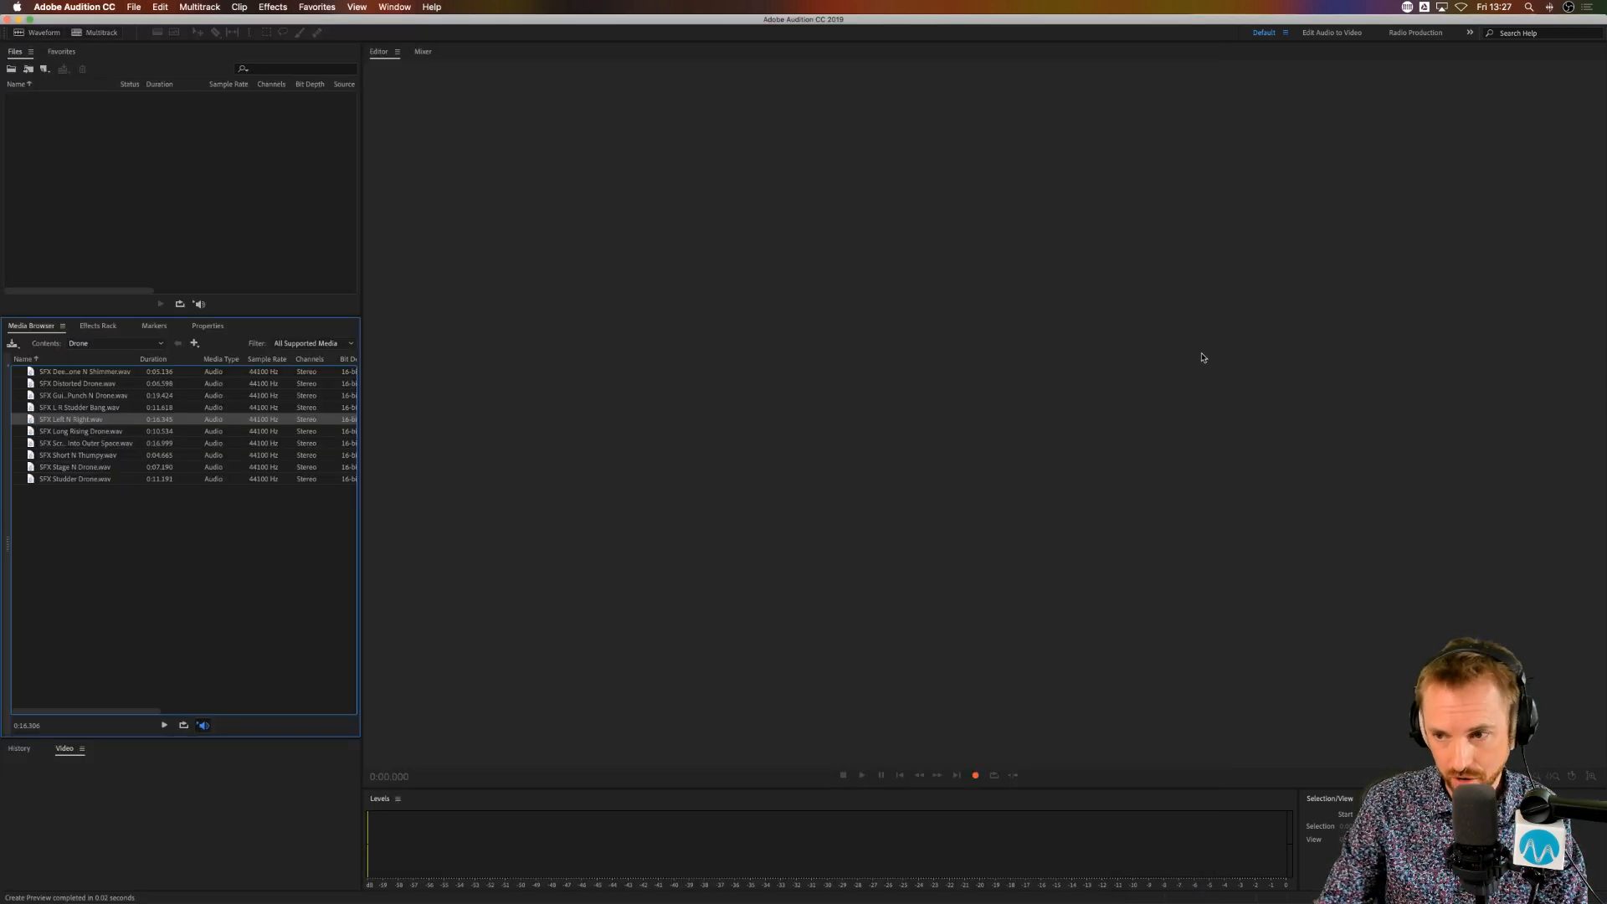
left_click(155, 8)
mouse_move(134, 8)
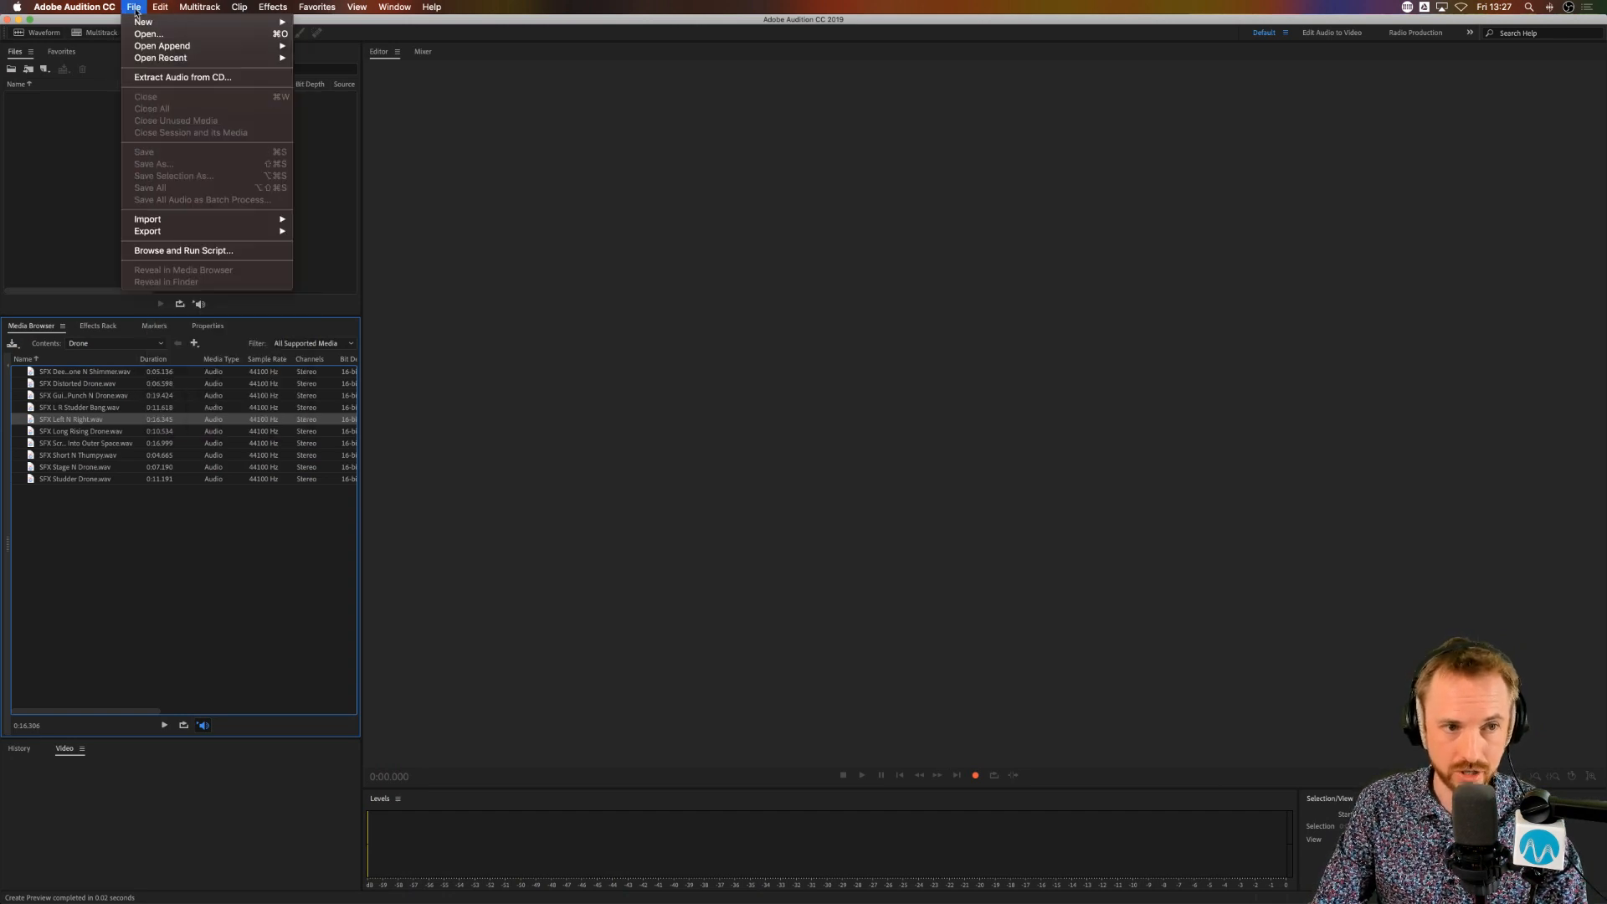
mouse_move(251, 22)
left_click(371, 30)
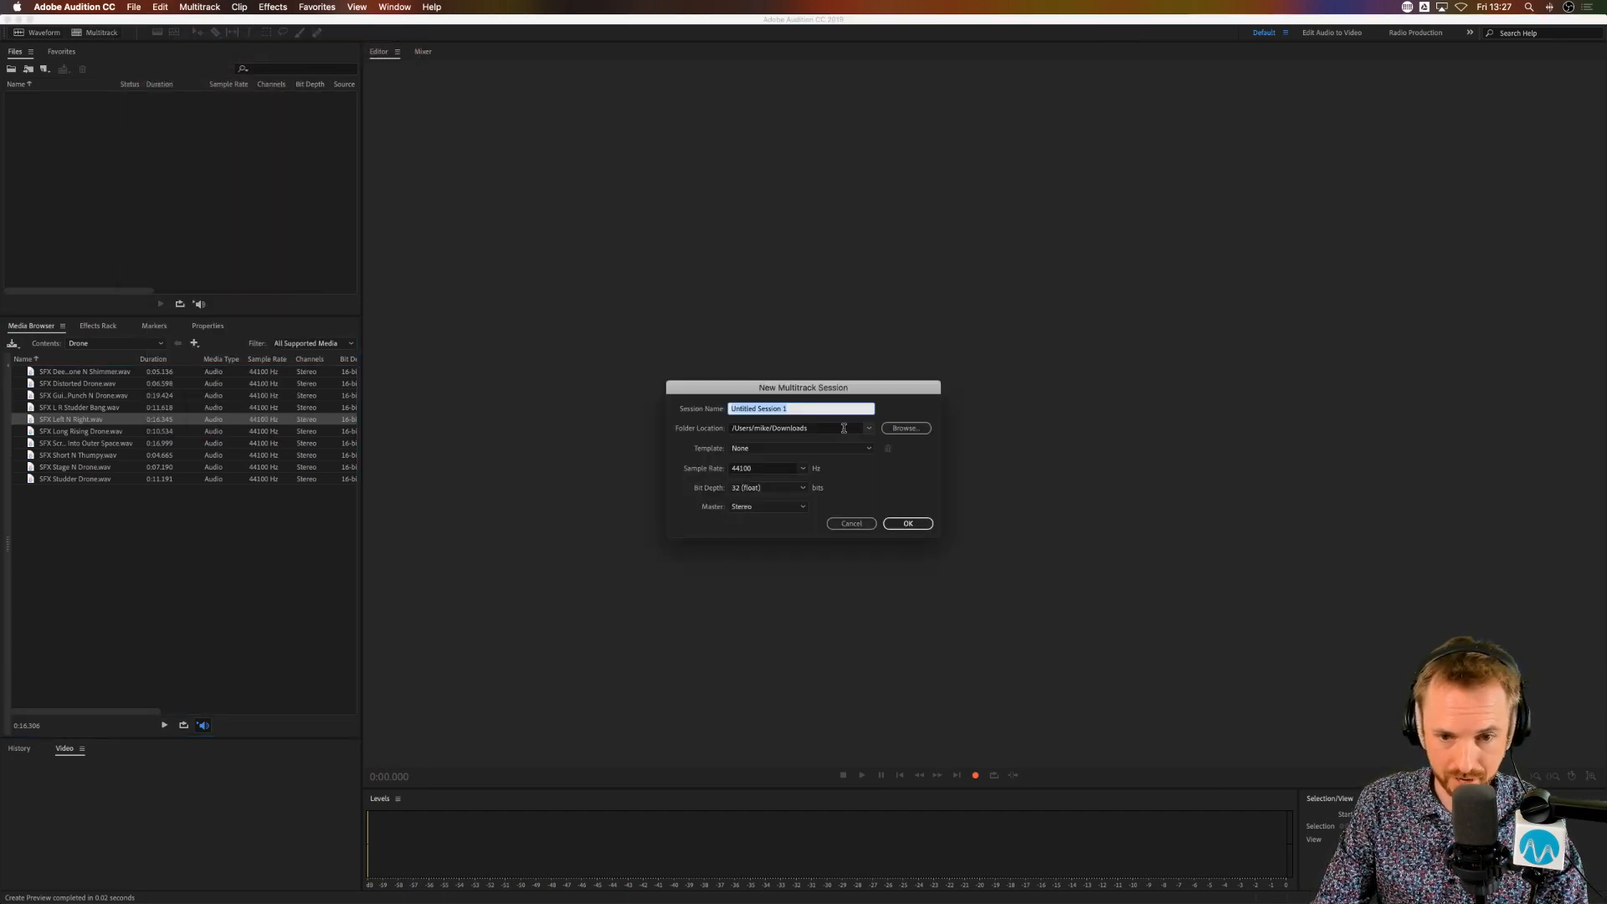
left_click(788, 450)
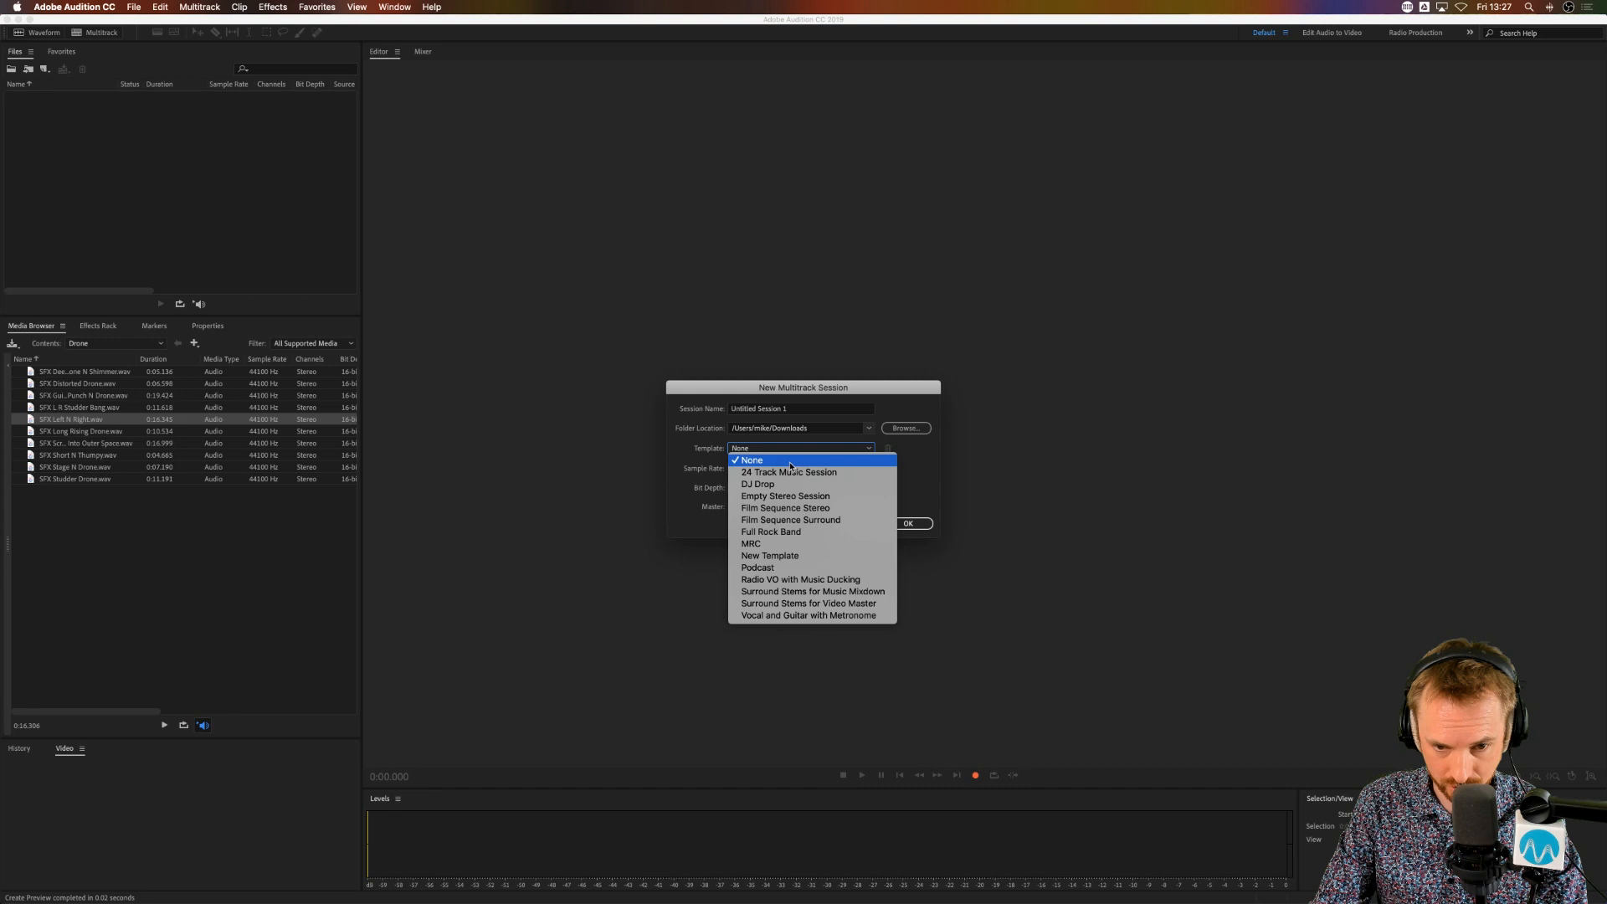
left_click(787, 544)
Step: Name the new multitrack session FJF 20190322 and create it
left_click(815, 412)
left_click_drag(816, 412, 601, 411)
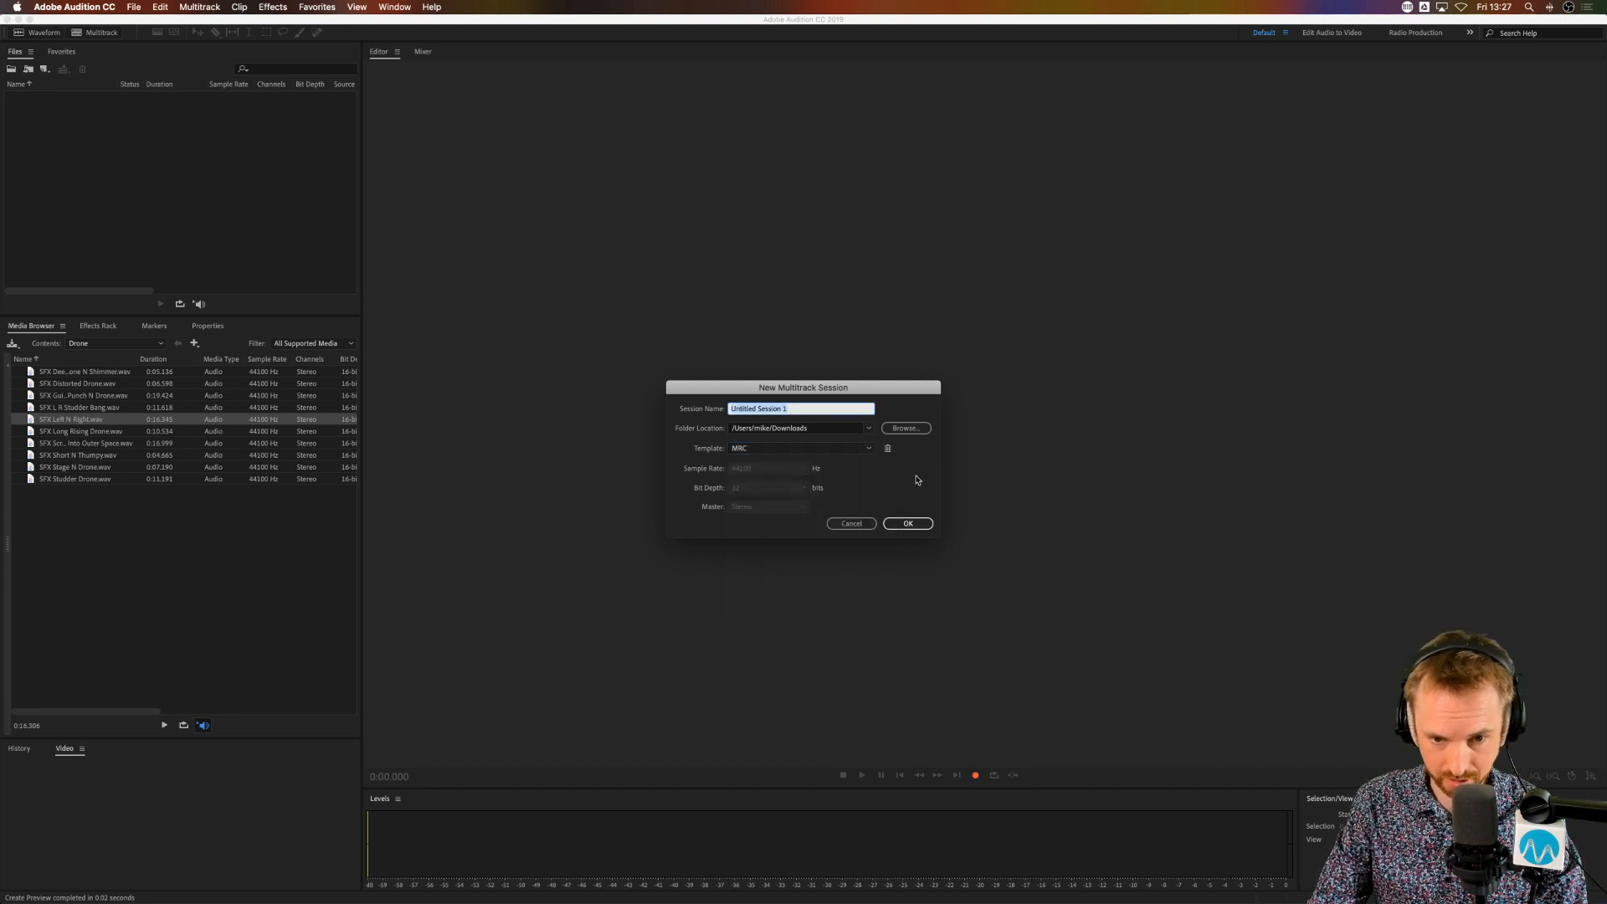
type("FJF")
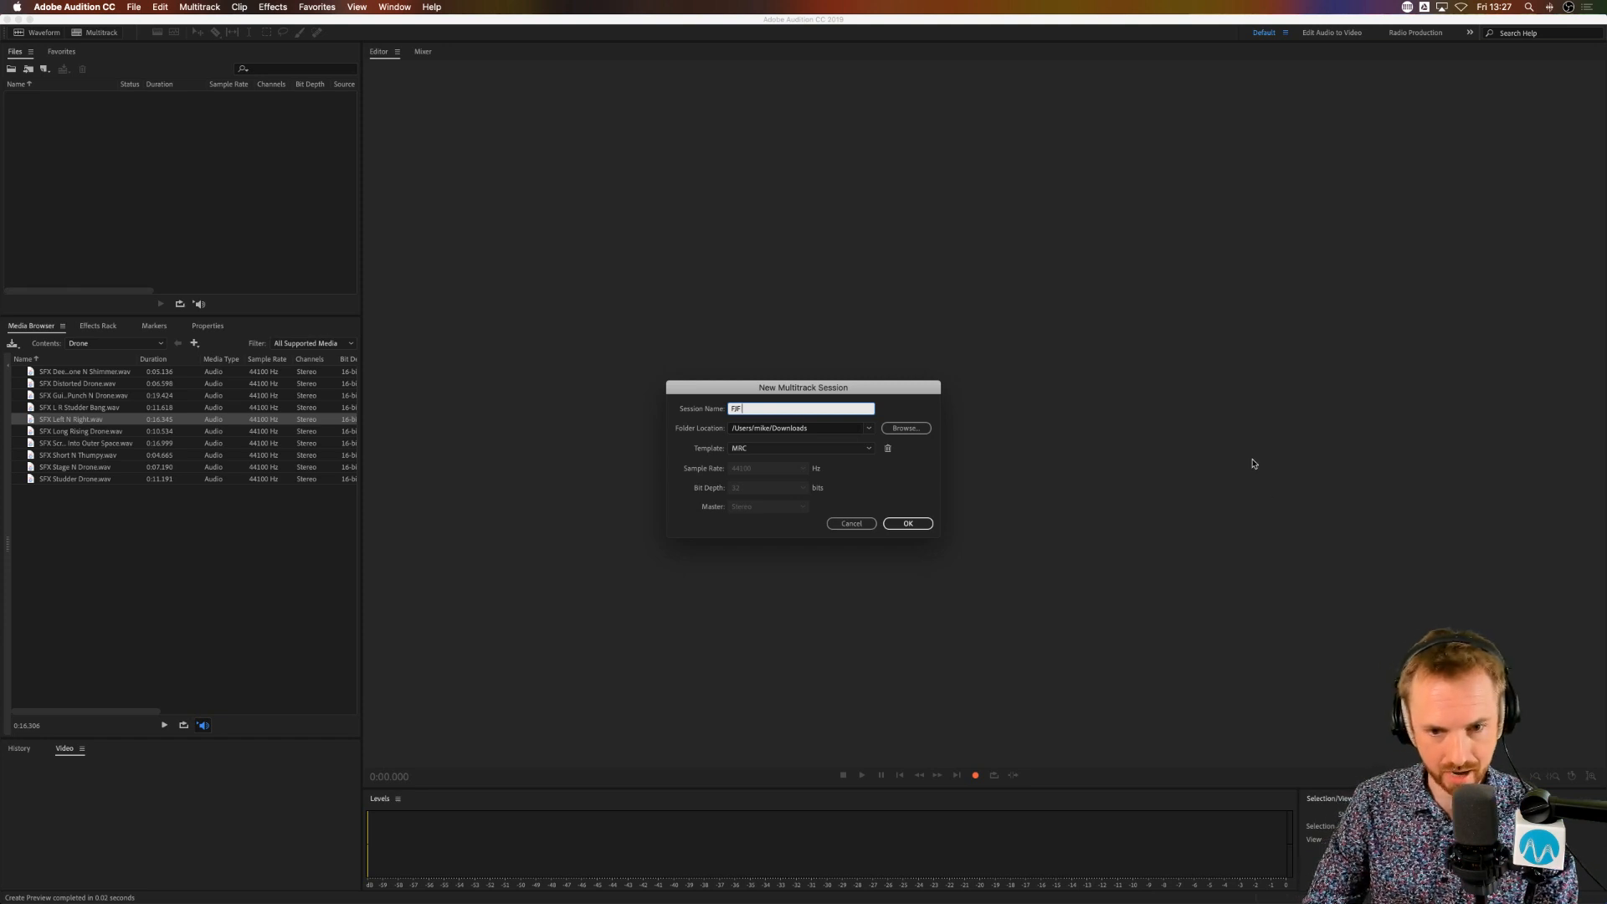
type(" 2019")
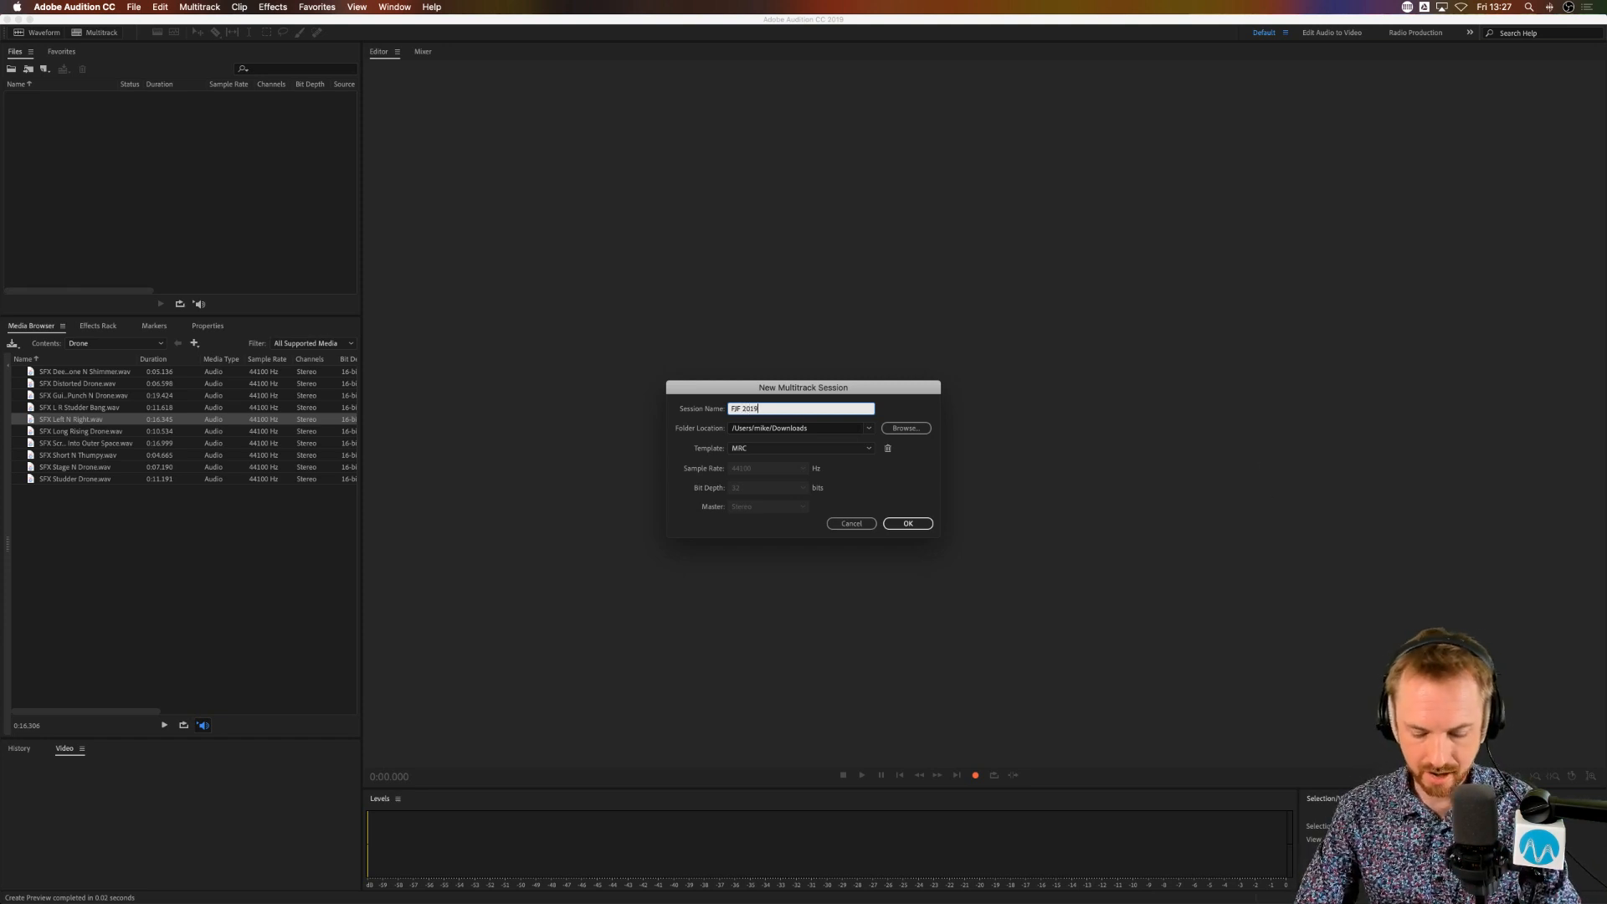
type("0322")
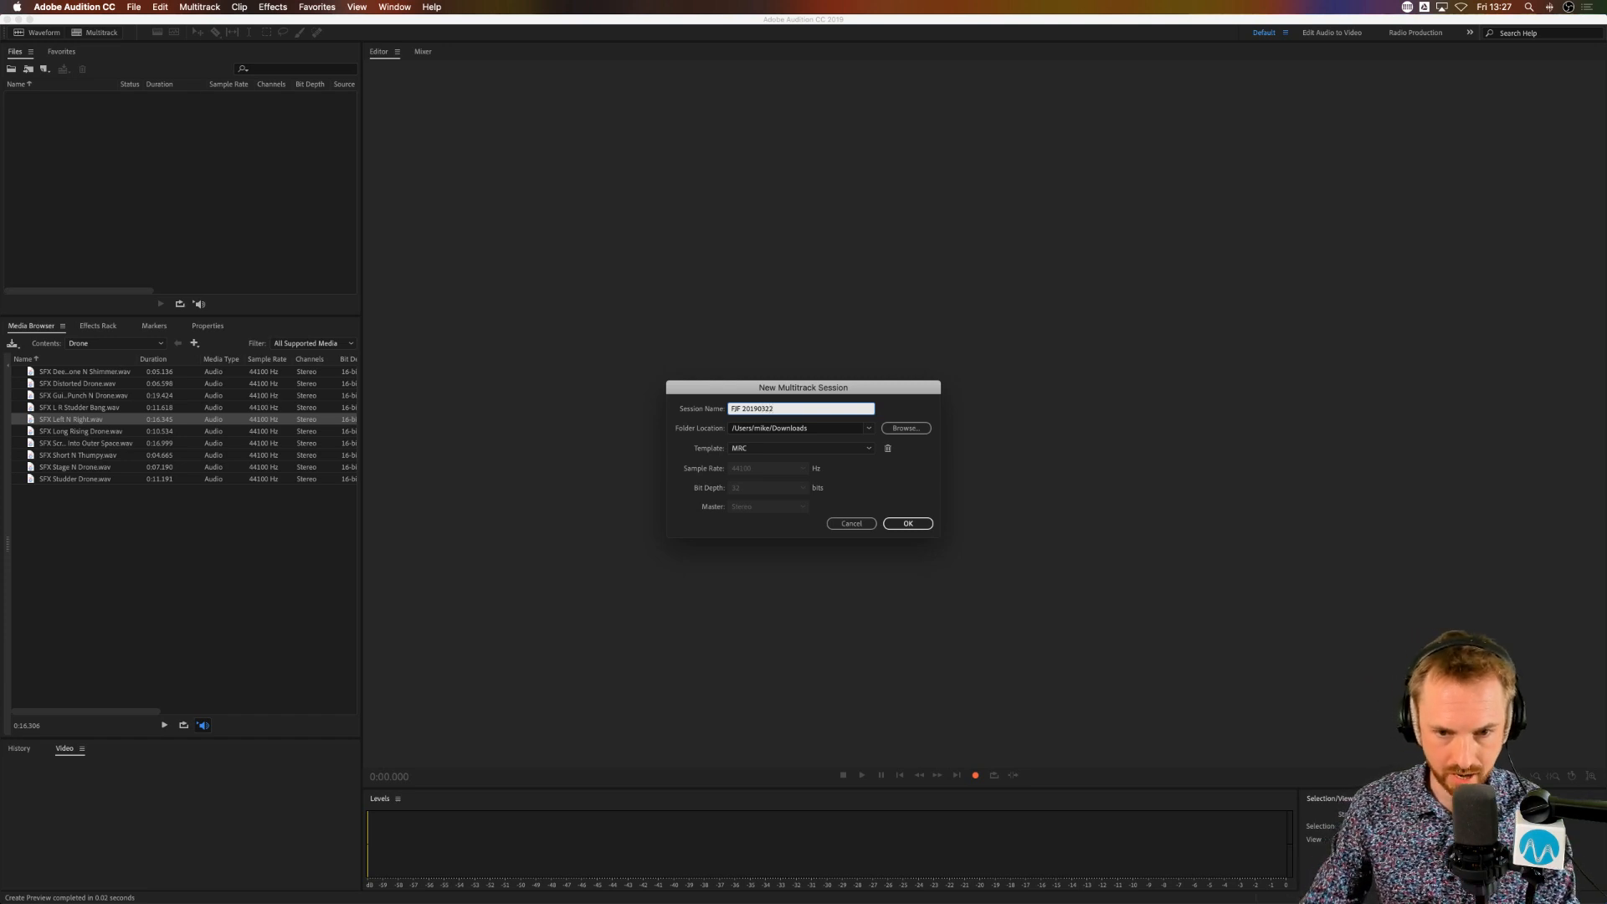
left_click(908, 524)
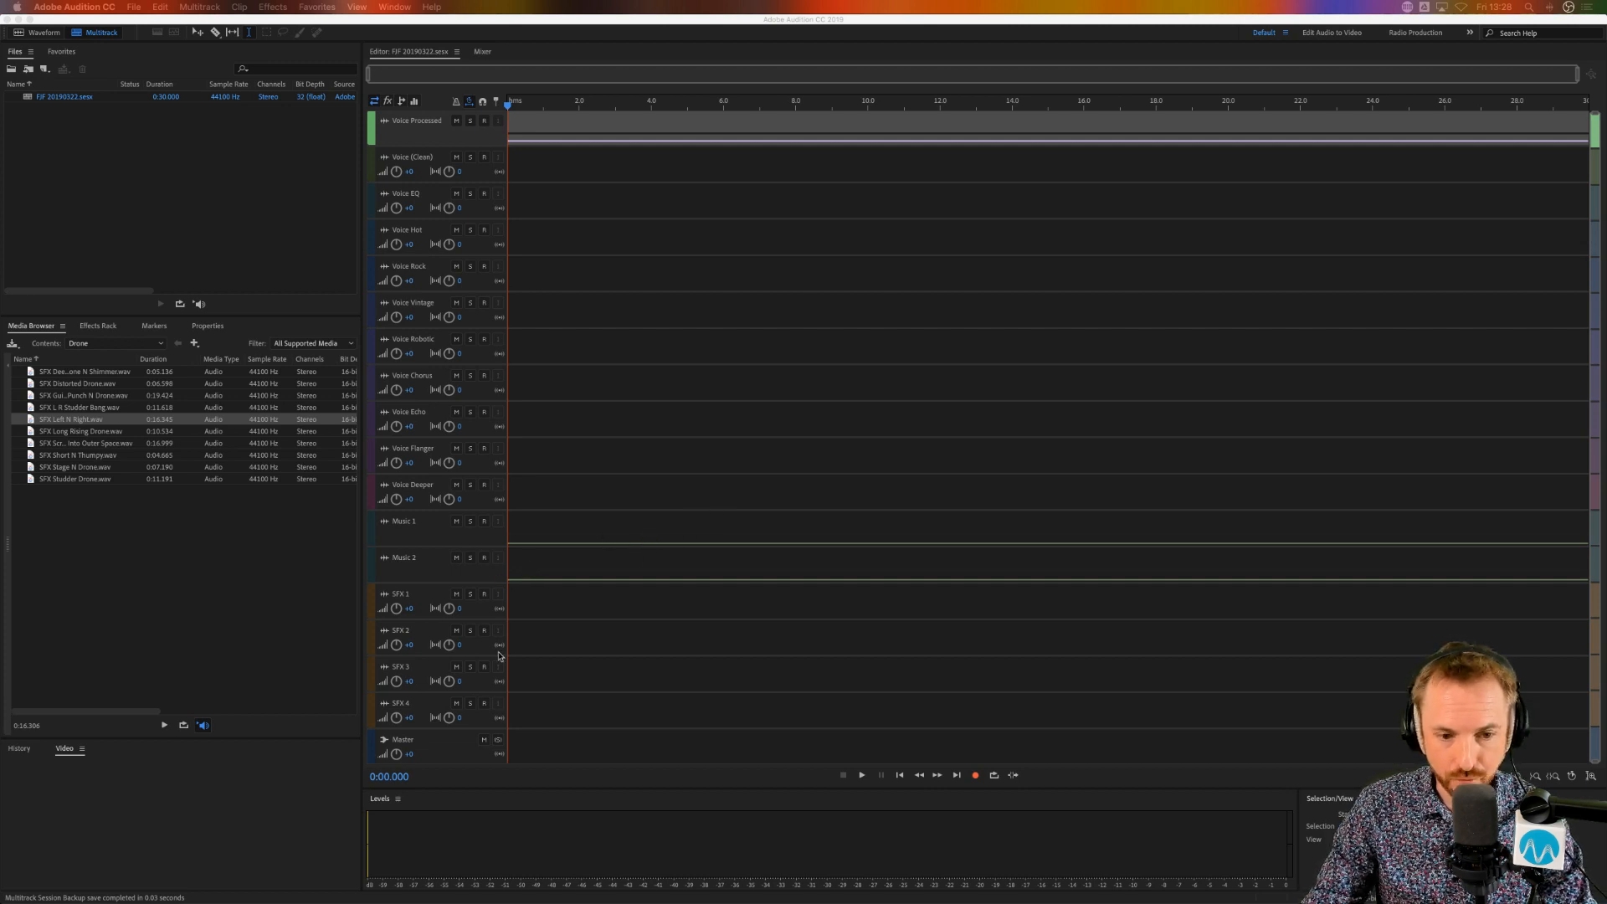
Step: Show the Master track's effects in the Effects Rack, and arm the Voice Processed track for recording with the tracks enlarged
left_click(541, 753)
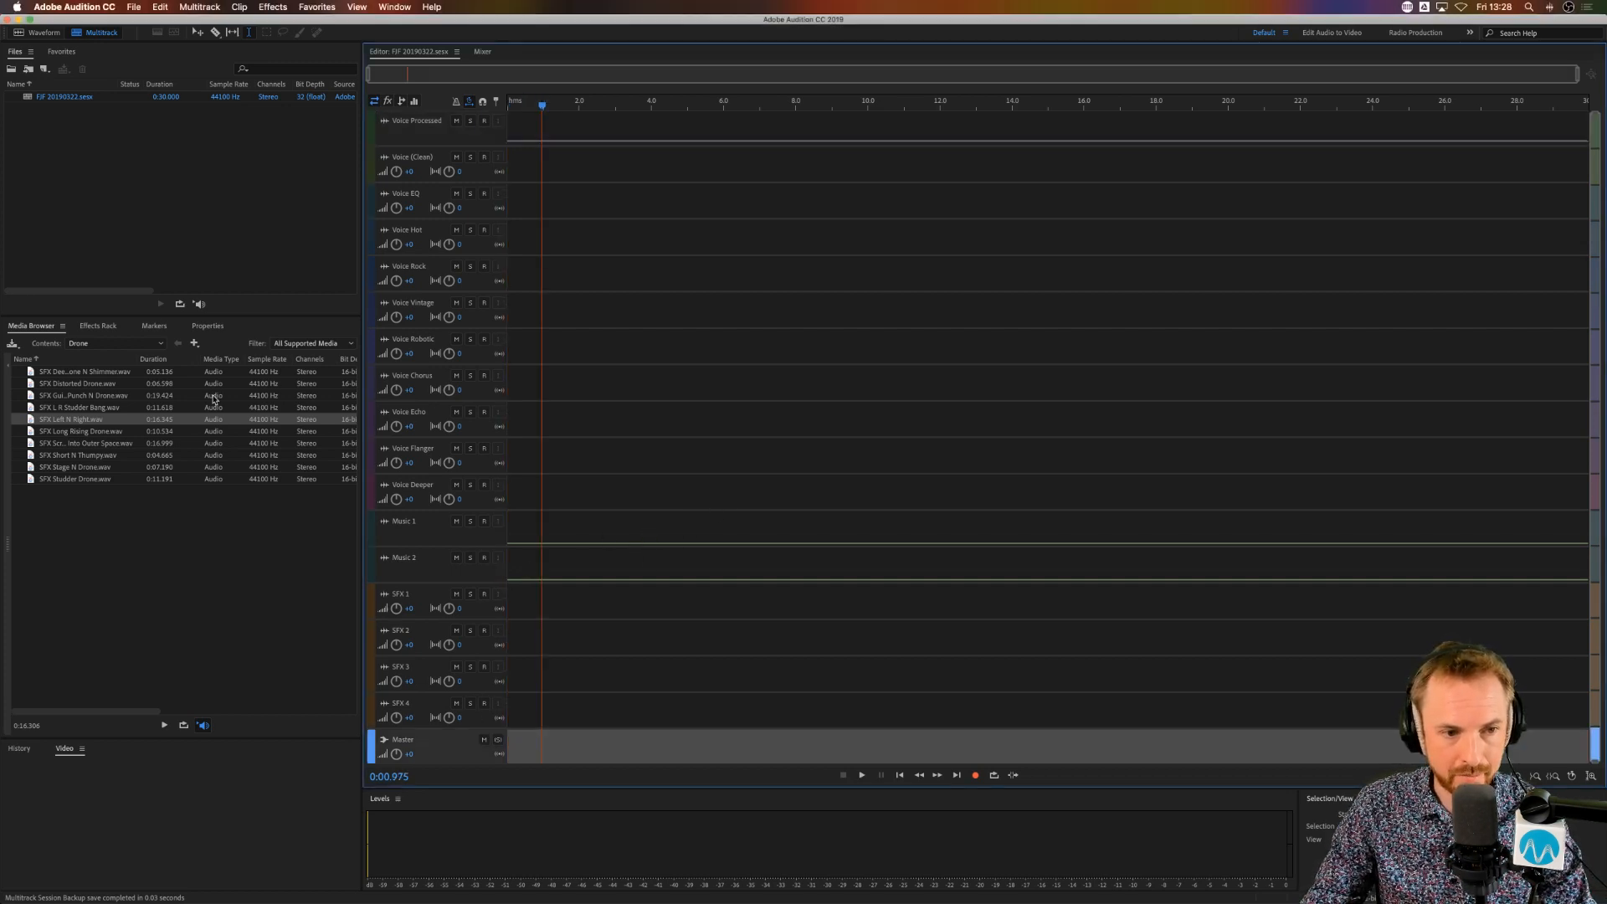
left_click(98, 326)
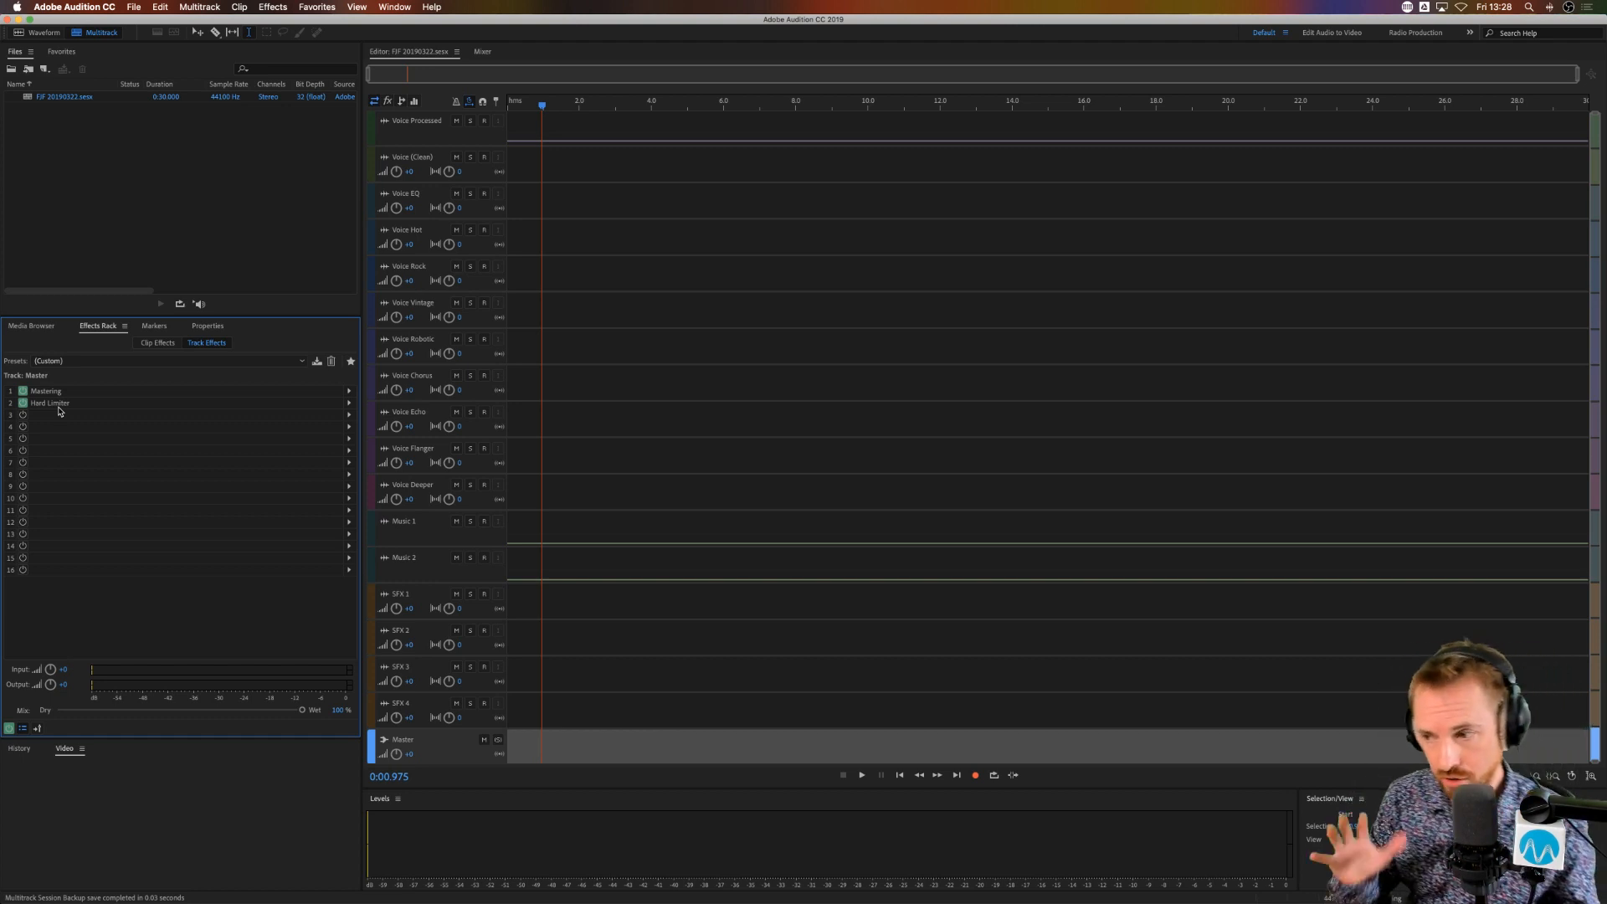
left_click(483, 123)
scroll(444, 143, "up", 5)
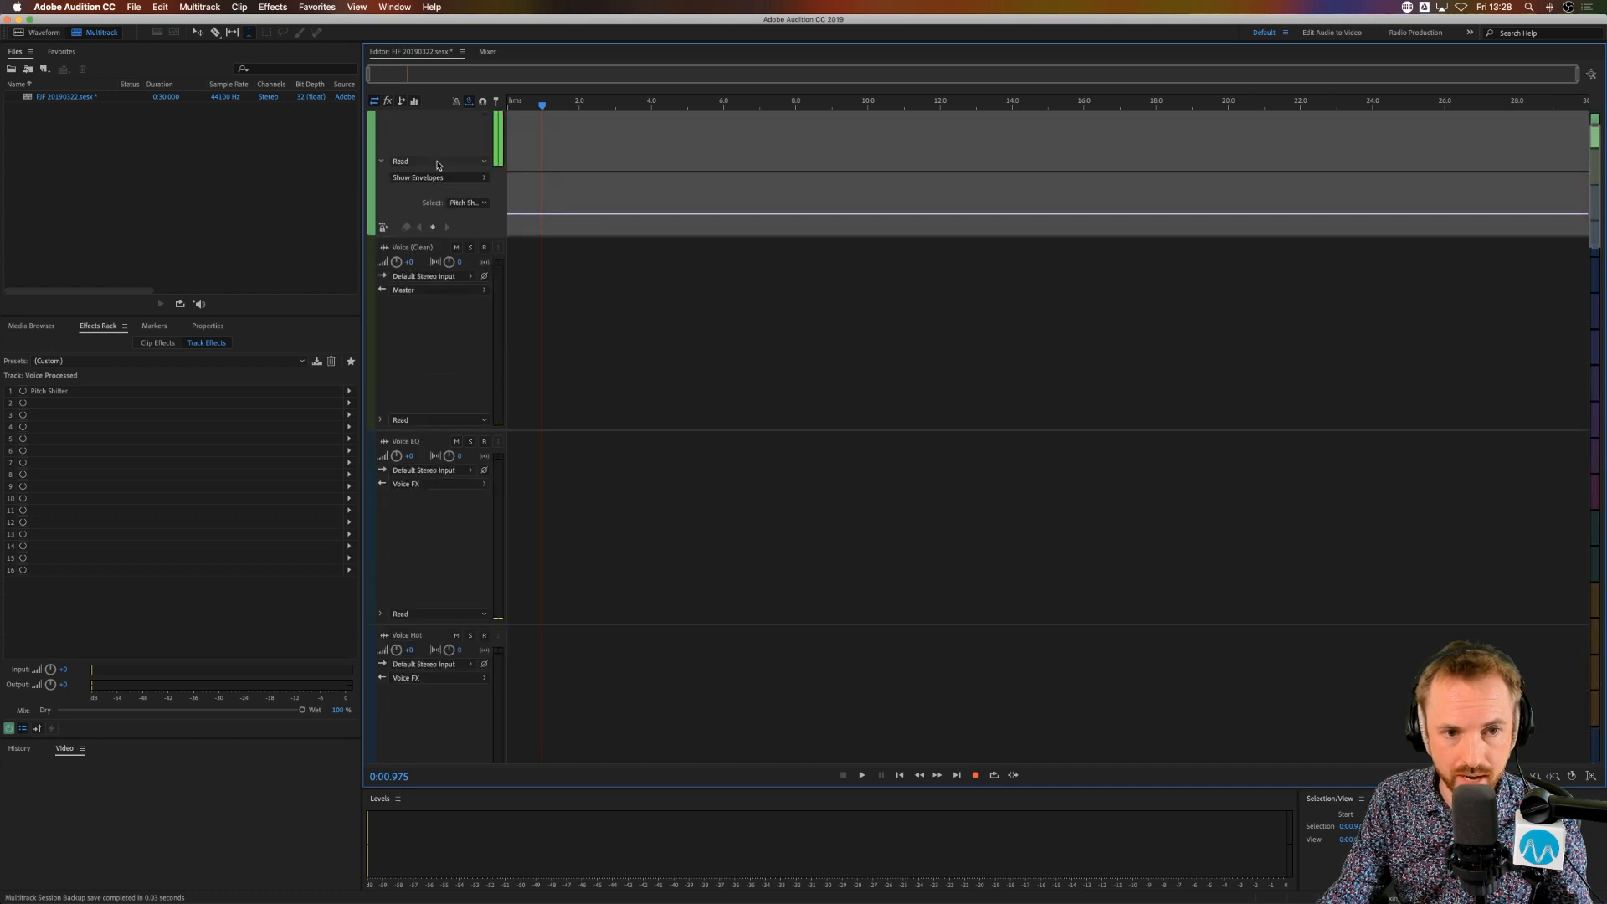
scroll(546, 173, "up", 2)
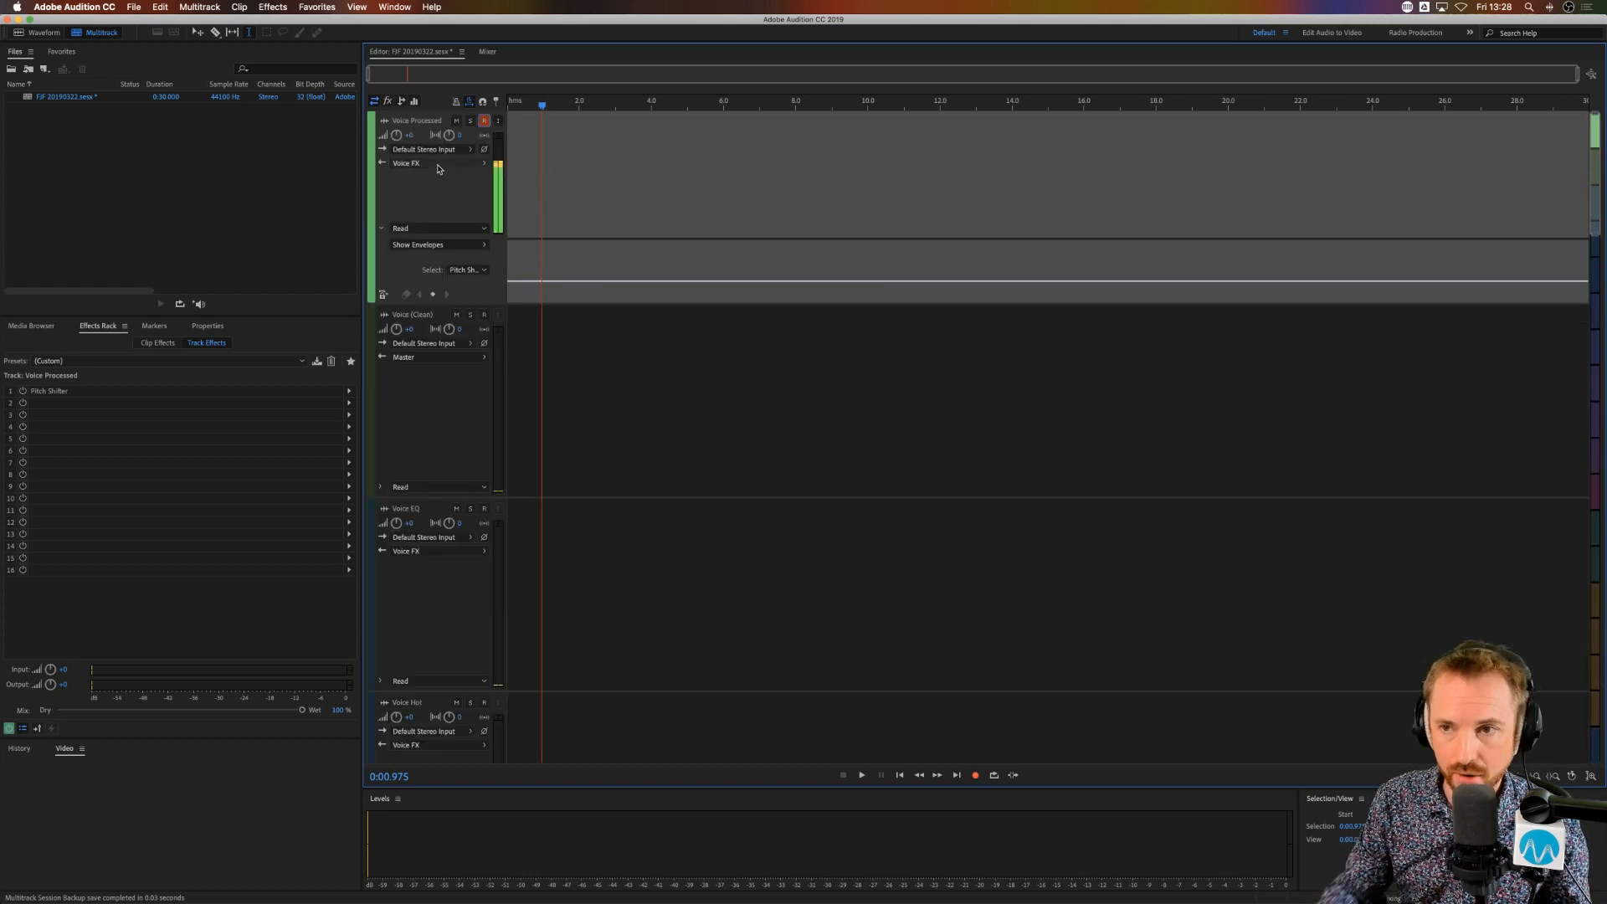